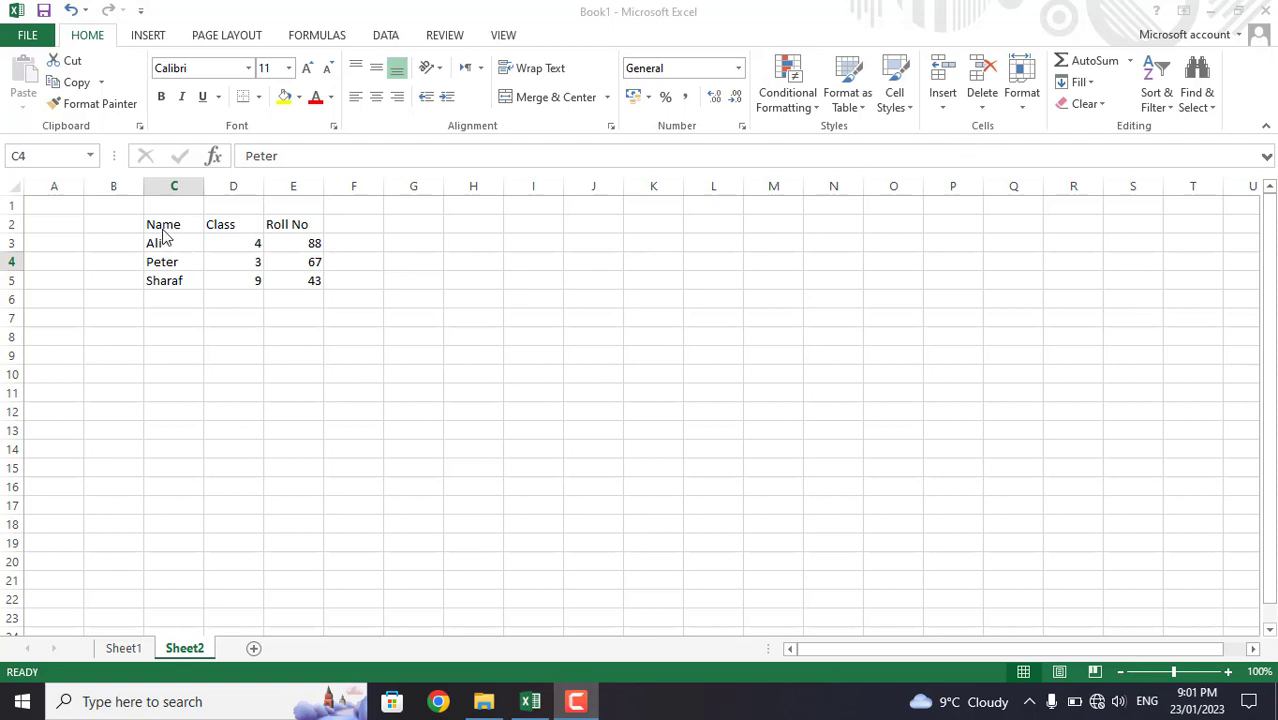
drag(166, 226, 303, 276)
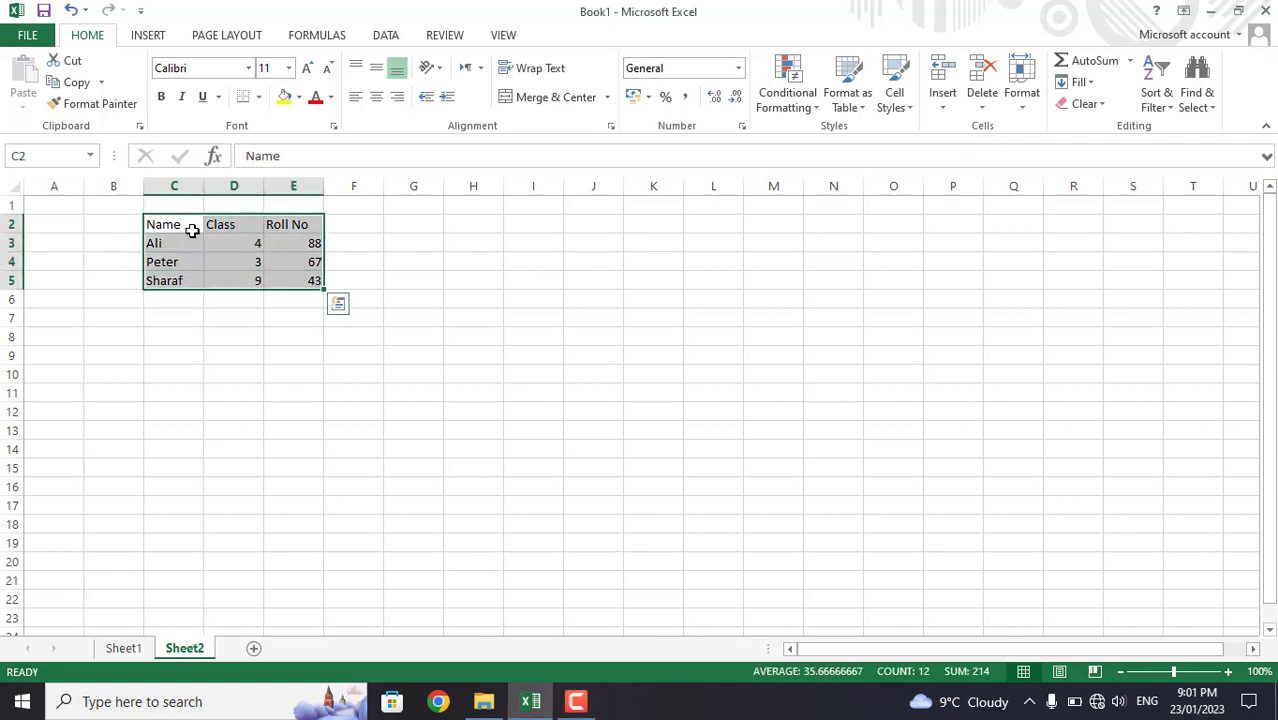
click(533, 278)
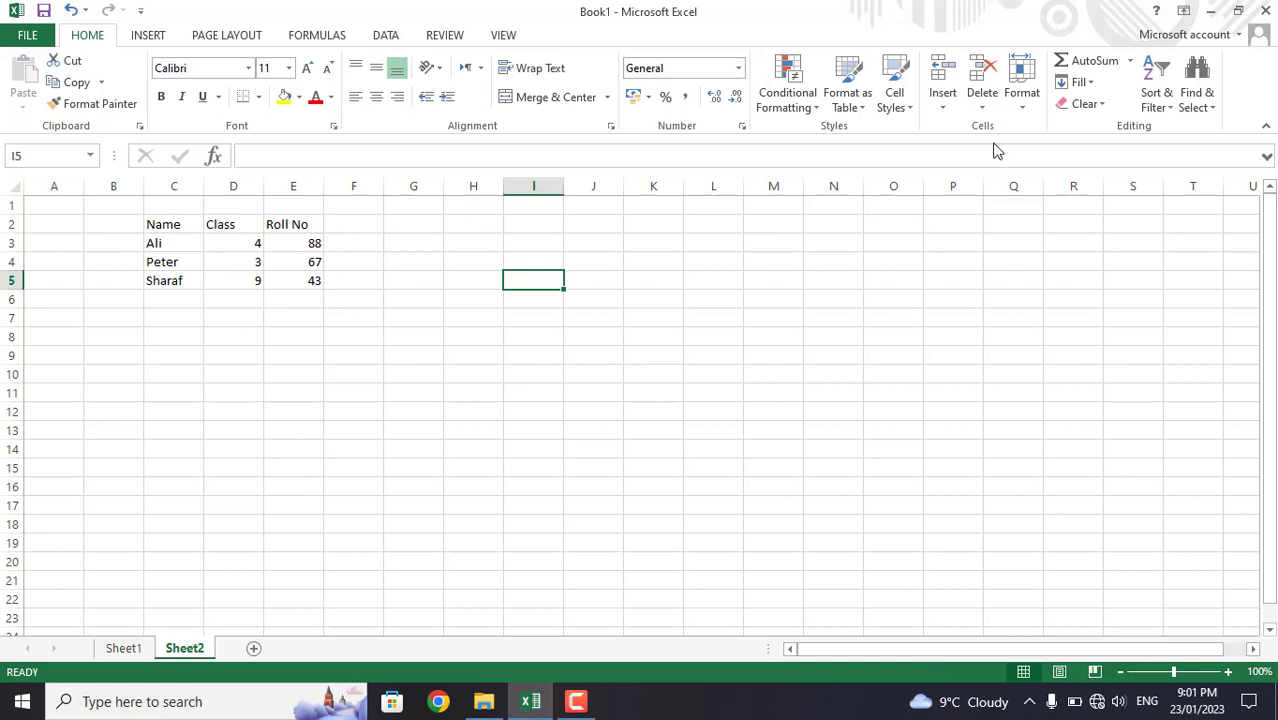
Step: Try inserting a blank cell at D4 with the Shift cells right option, and undo the insertion
click(236, 265)
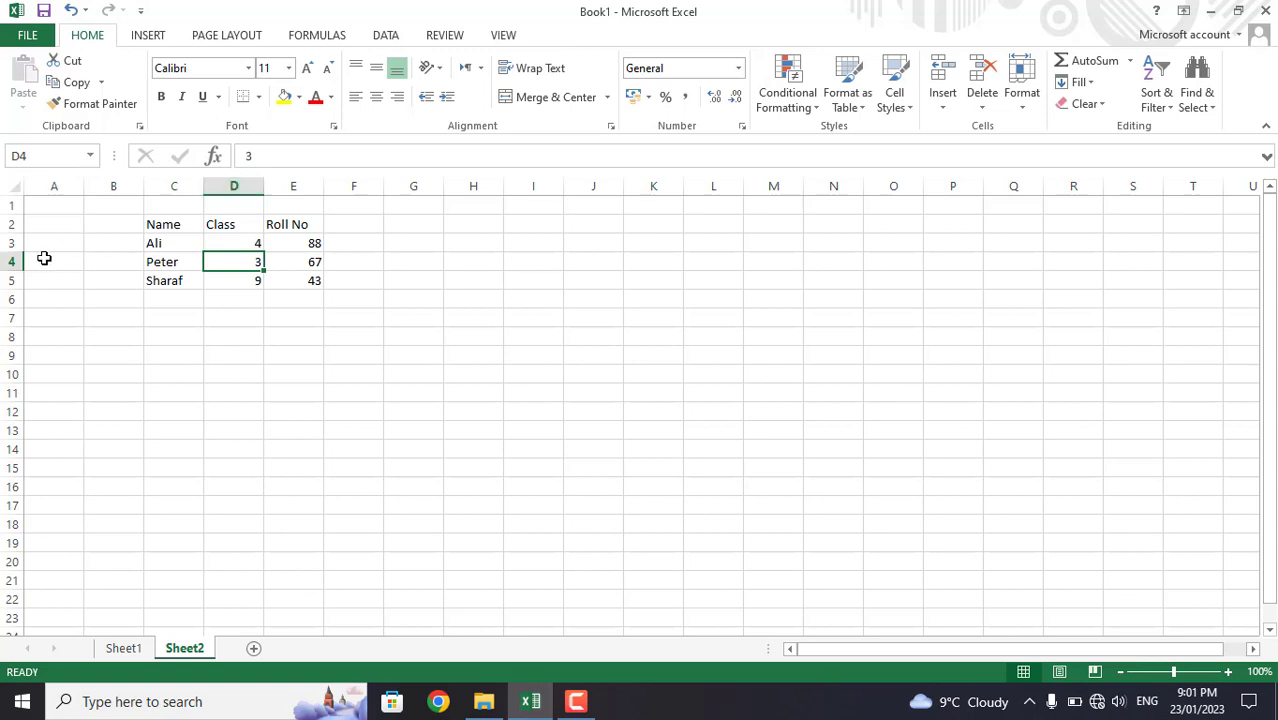
click(943, 108)
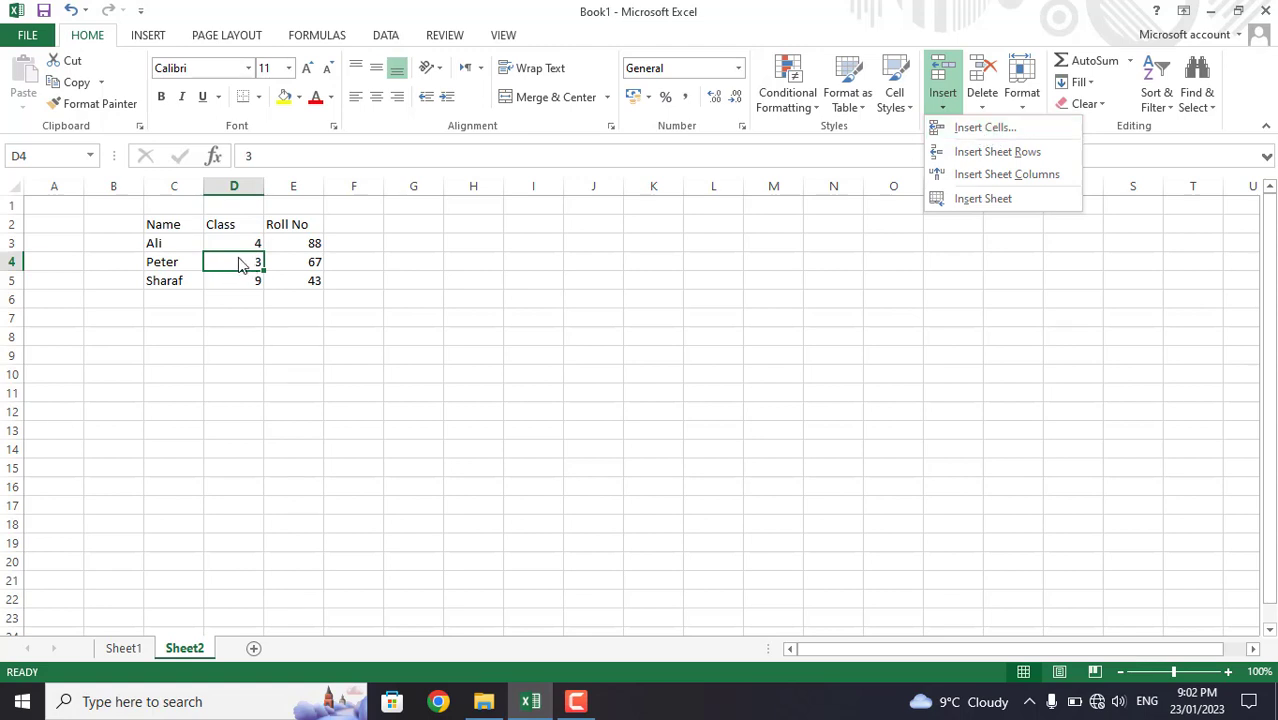
click(968, 135)
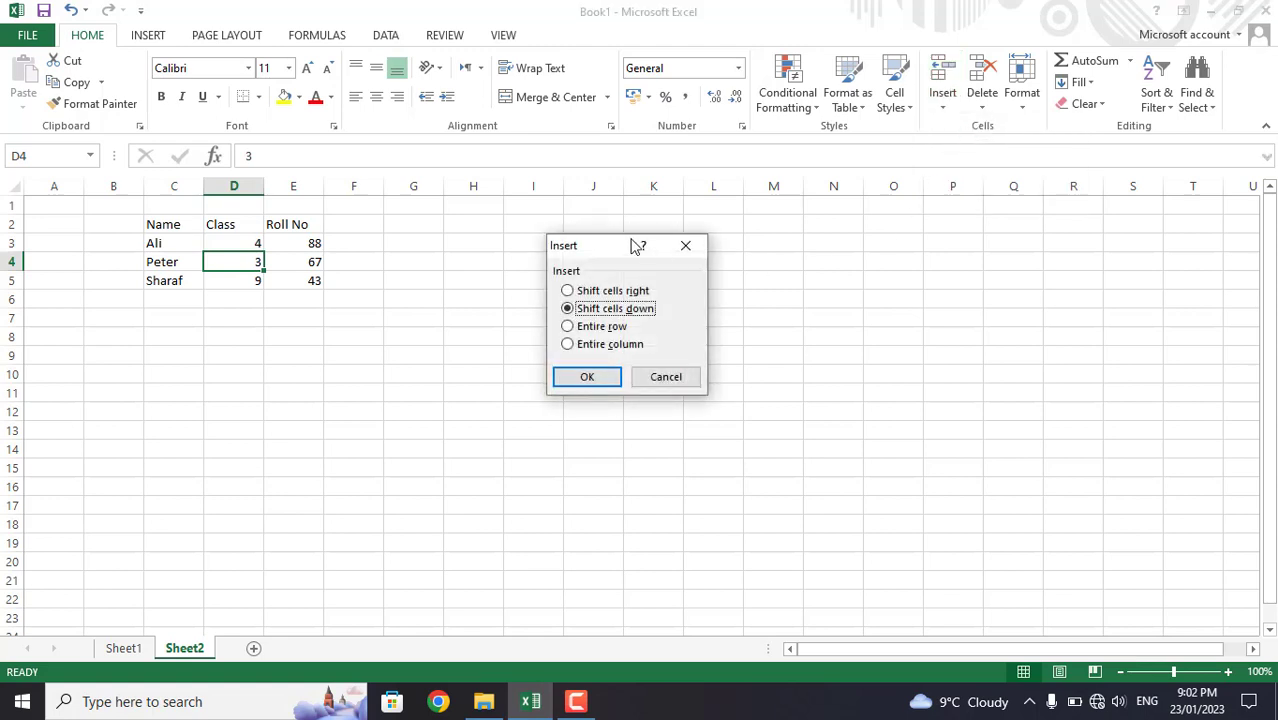
drag(591, 250, 798, 189)
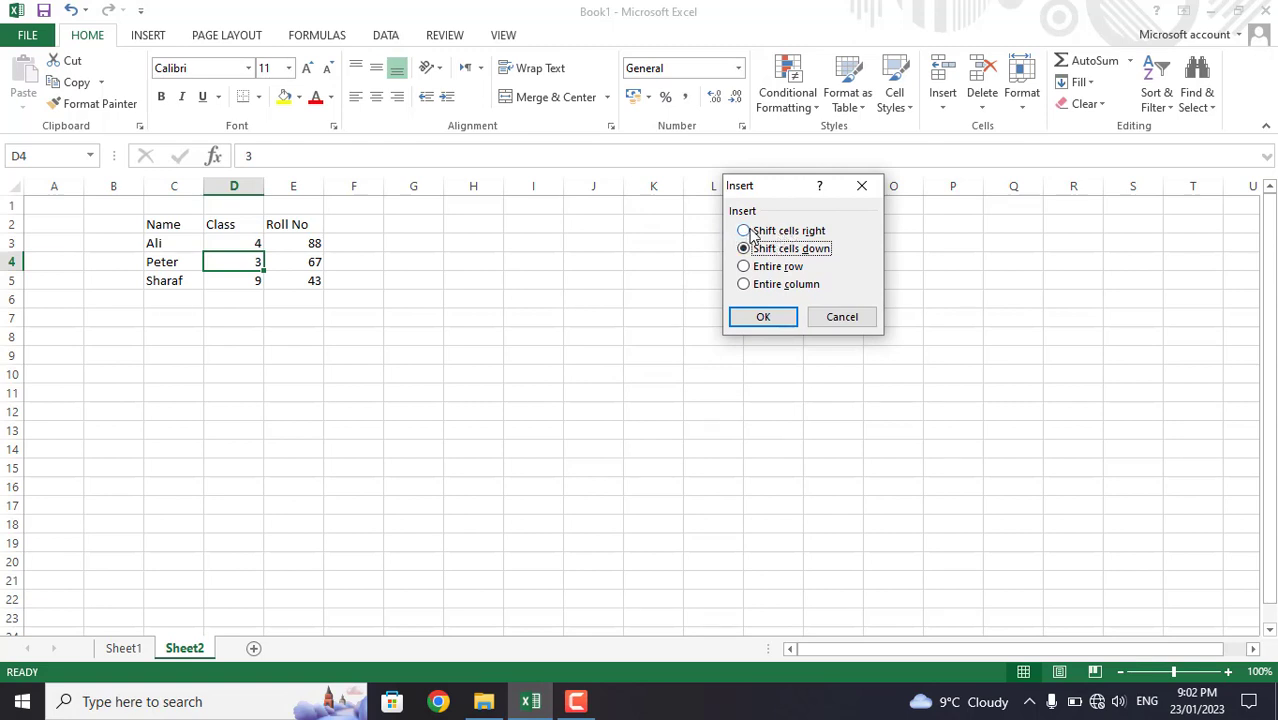
click(745, 231)
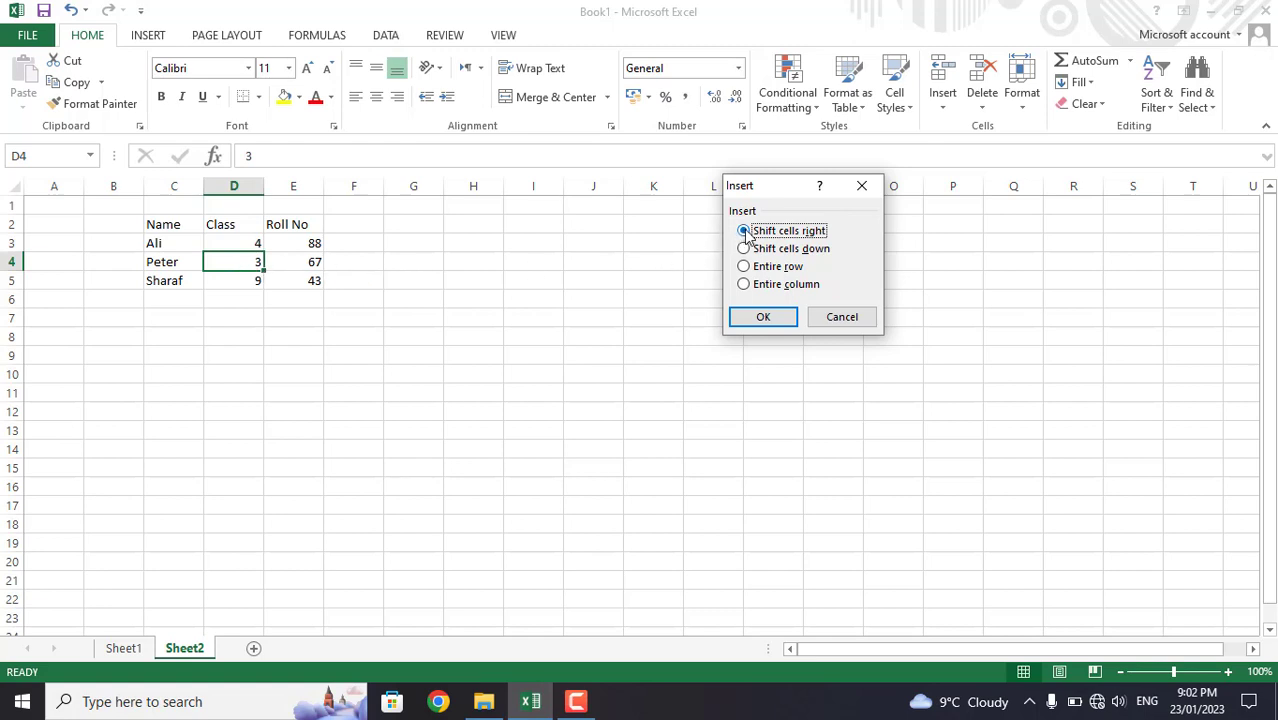
click(763, 317)
drag(310, 263, 362, 263)
click(248, 262)
key(ctrl+z)
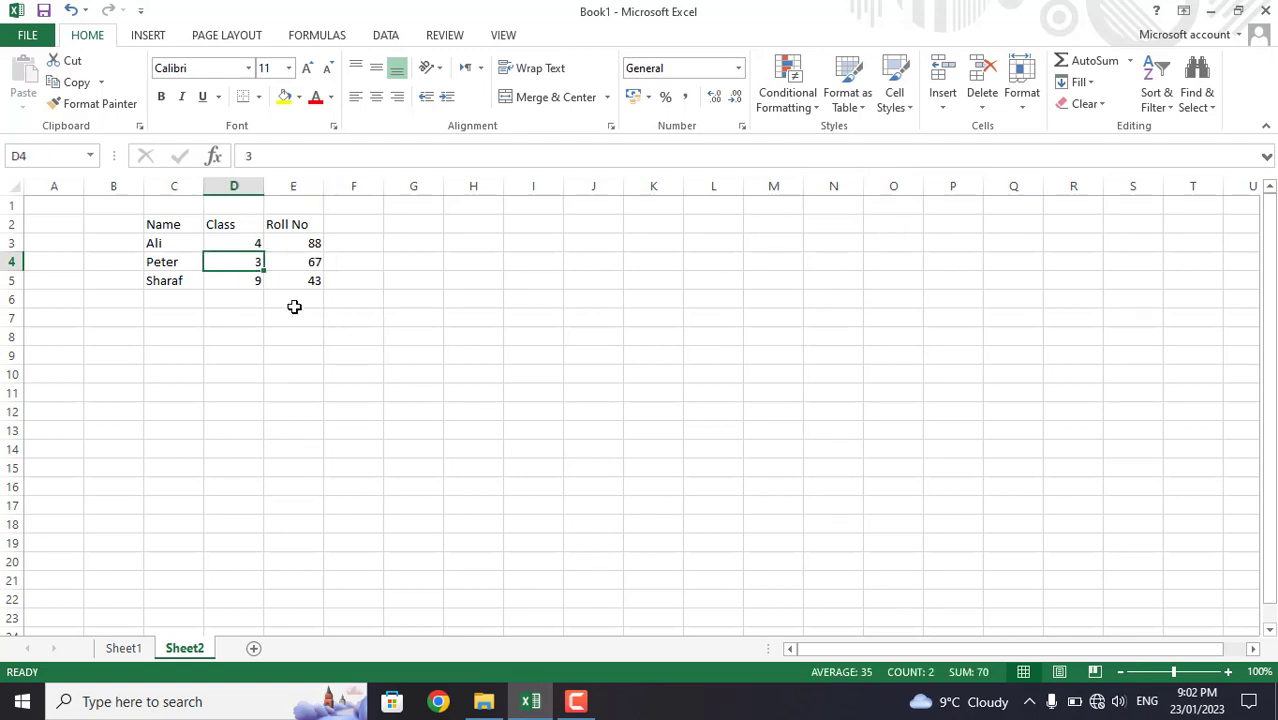
Step: Try inserting a blank cell at D4 with the Shift cells down option, and undo the insertion
click(943, 107)
click(975, 127)
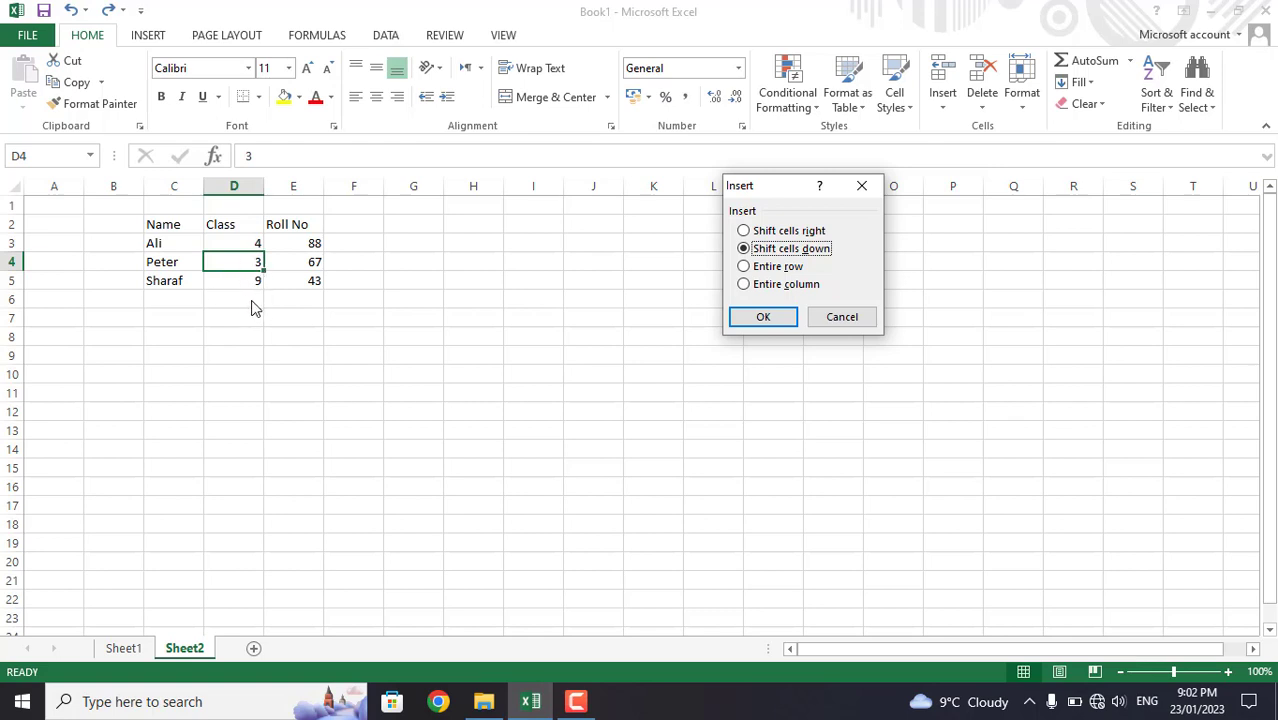
click(757, 318)
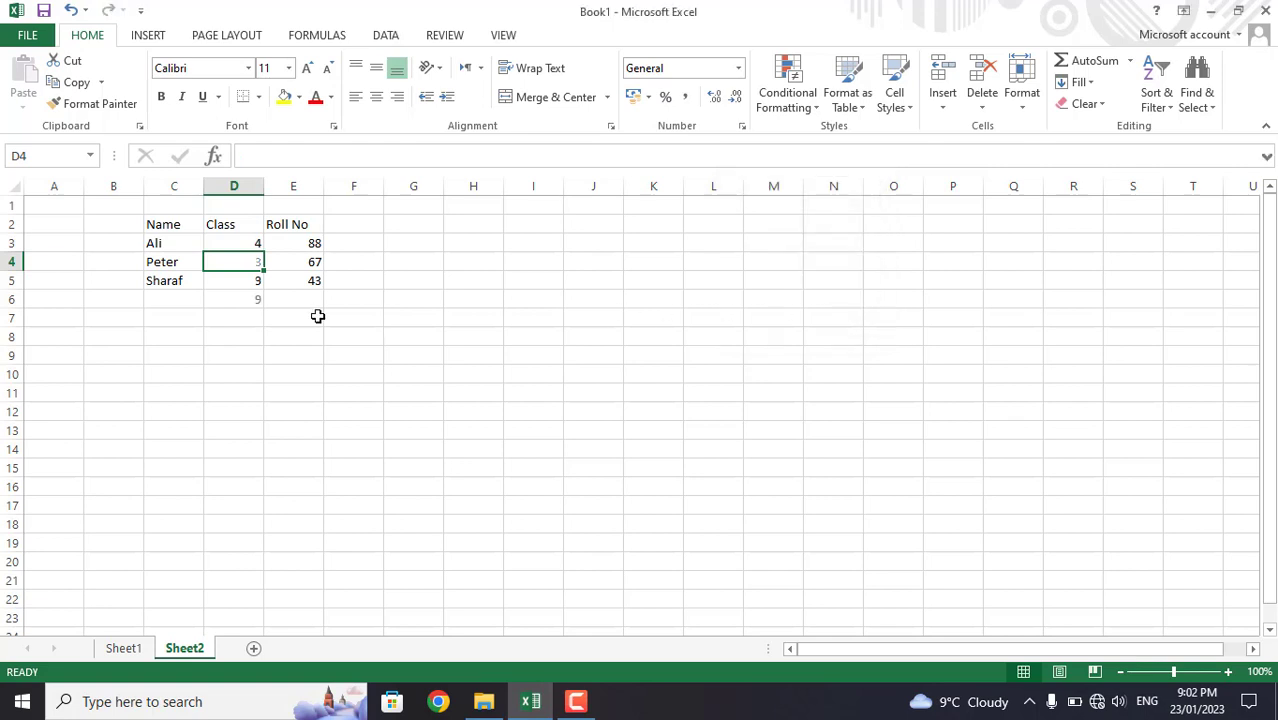
mouse_move(248, 283)
mouse_down()
mouse_move(245, 302)
mouse_move(268, 278)
mouse_up()
click(285, 279)
click(252, 264)
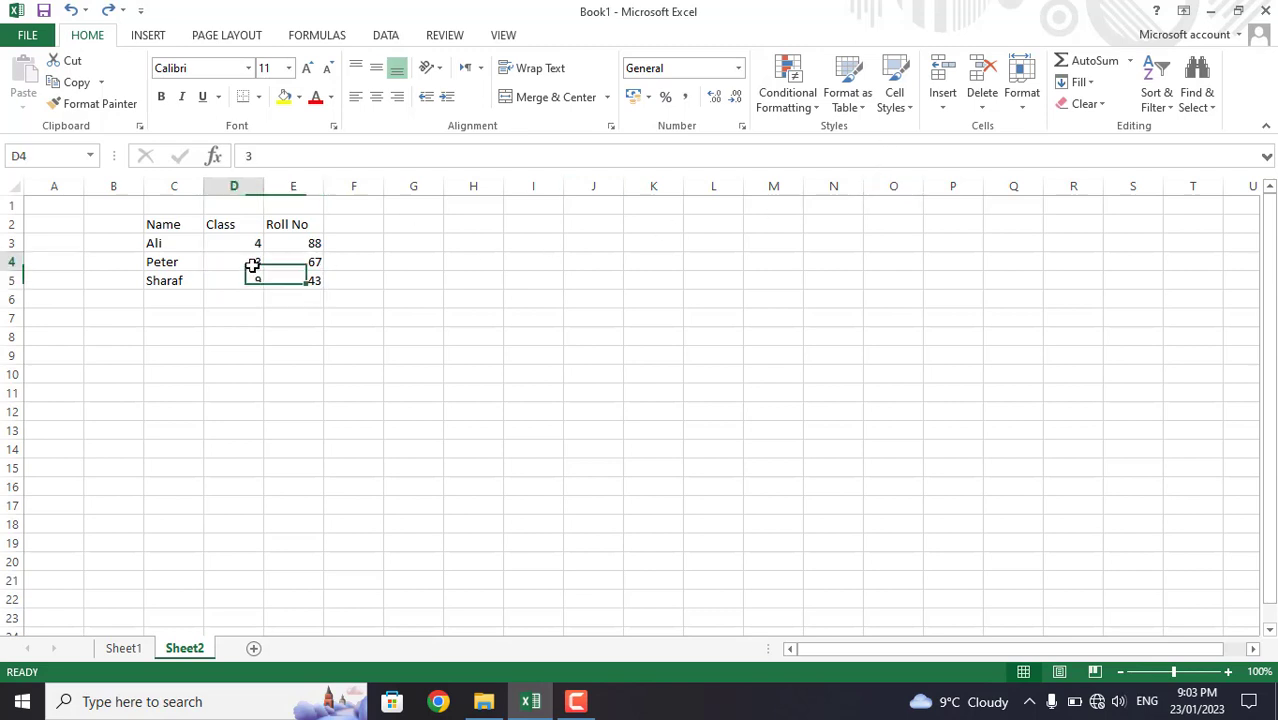
Step: Try inserting cells at D4 with the Entire row option, check the shifted rows, and undo the insertion
click(943, 105)
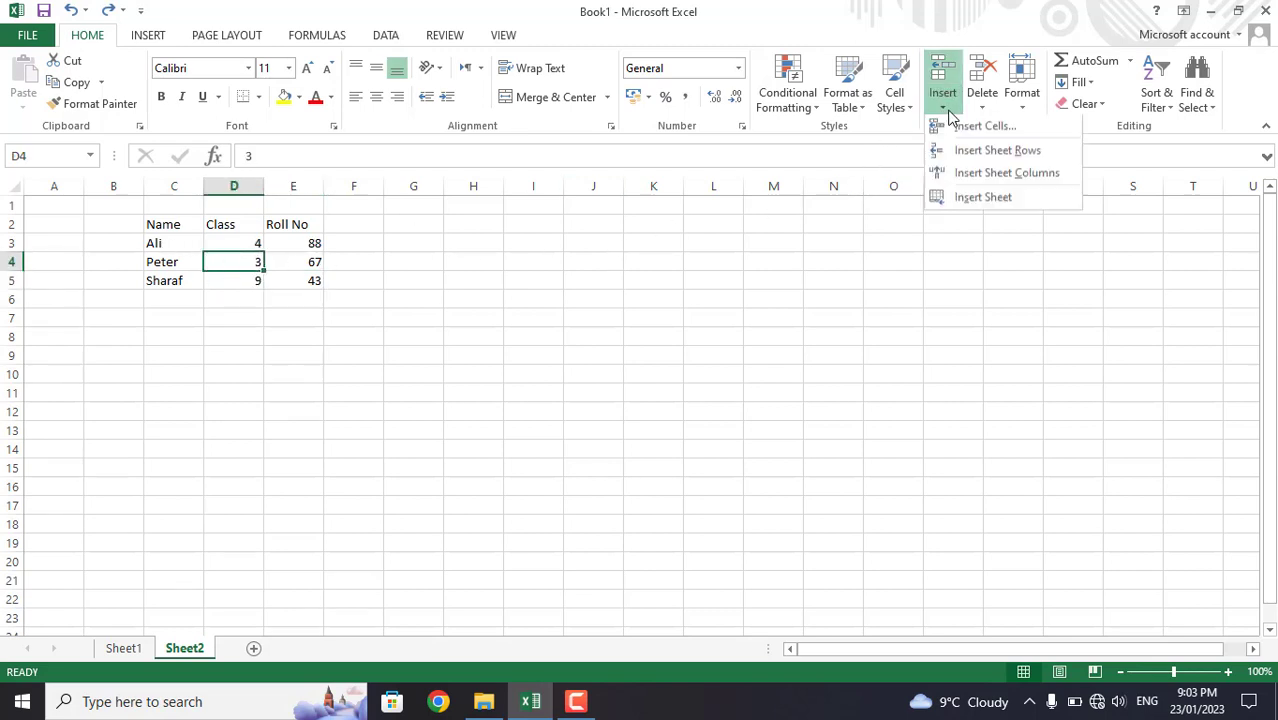
click(990, 128)
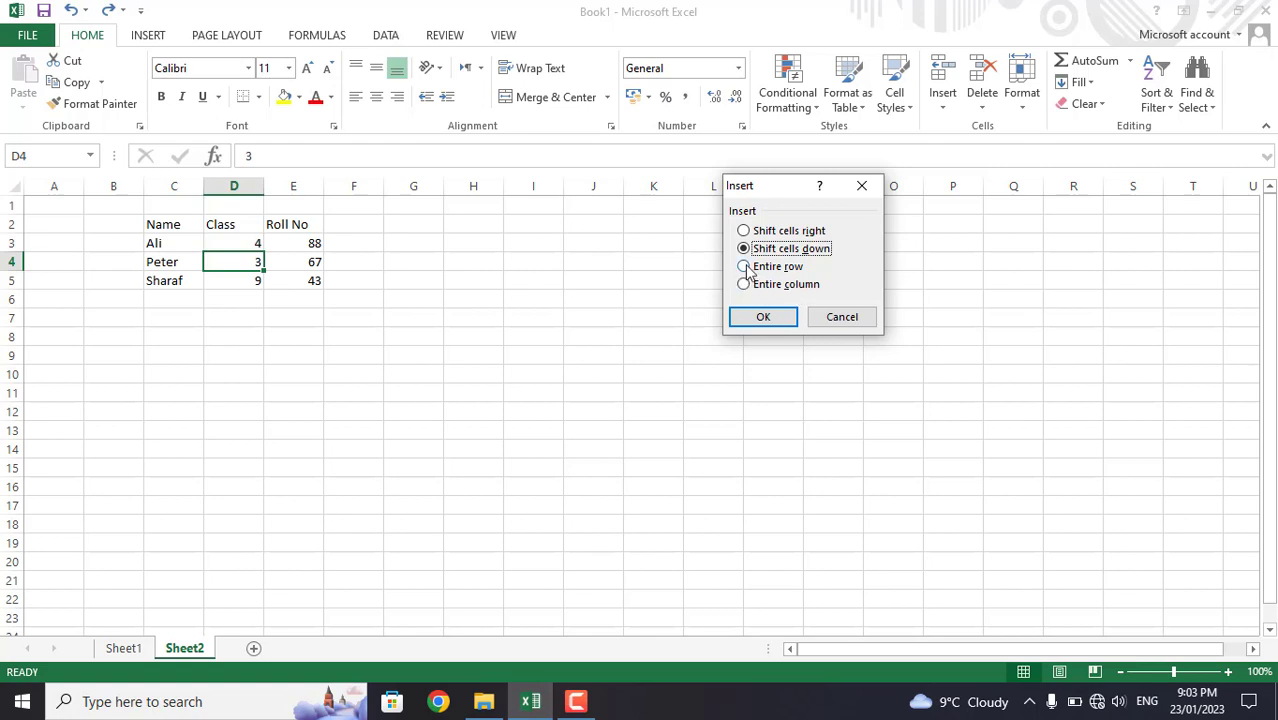
click(746, 268)
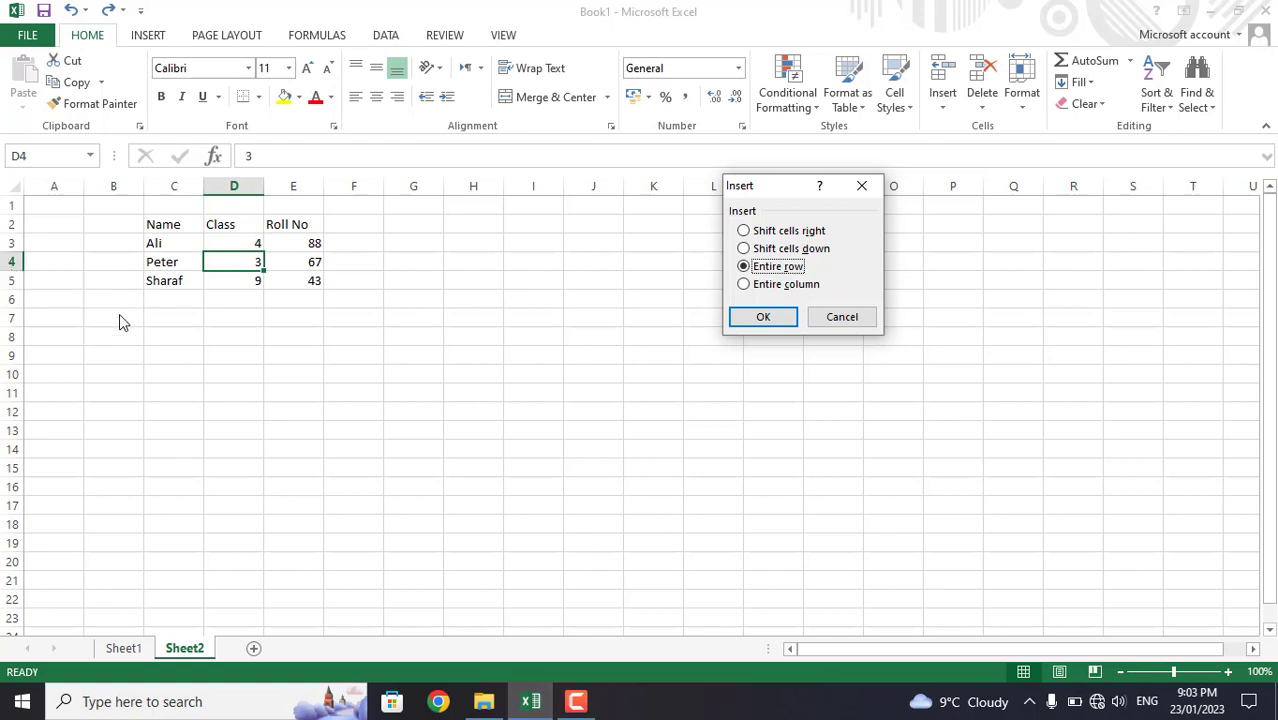
click(764, 318)
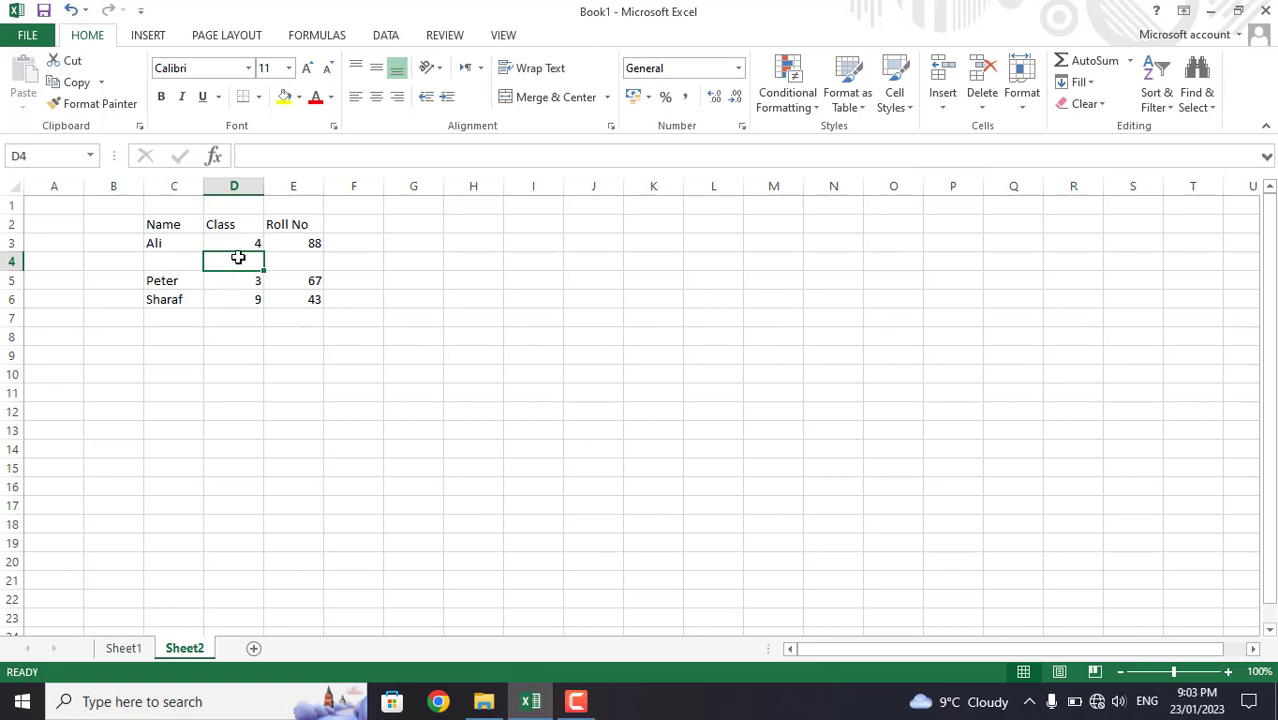
click(11, 281)
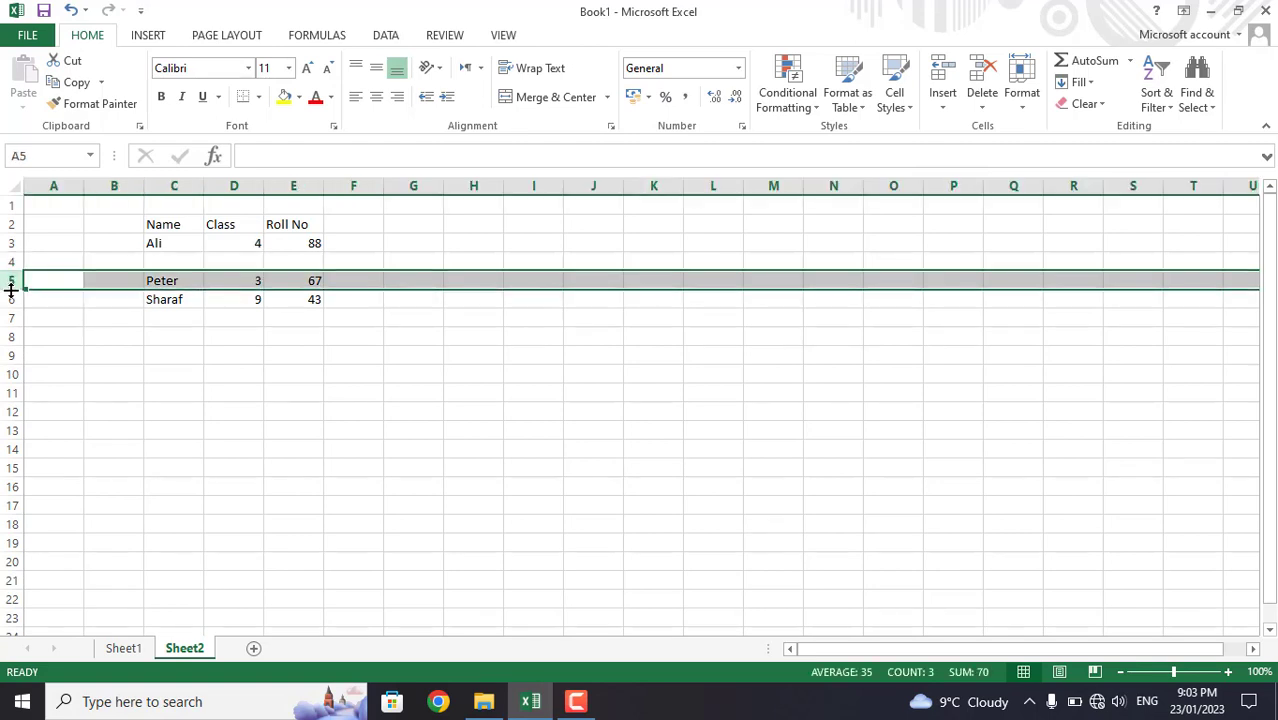
click(6, 299)
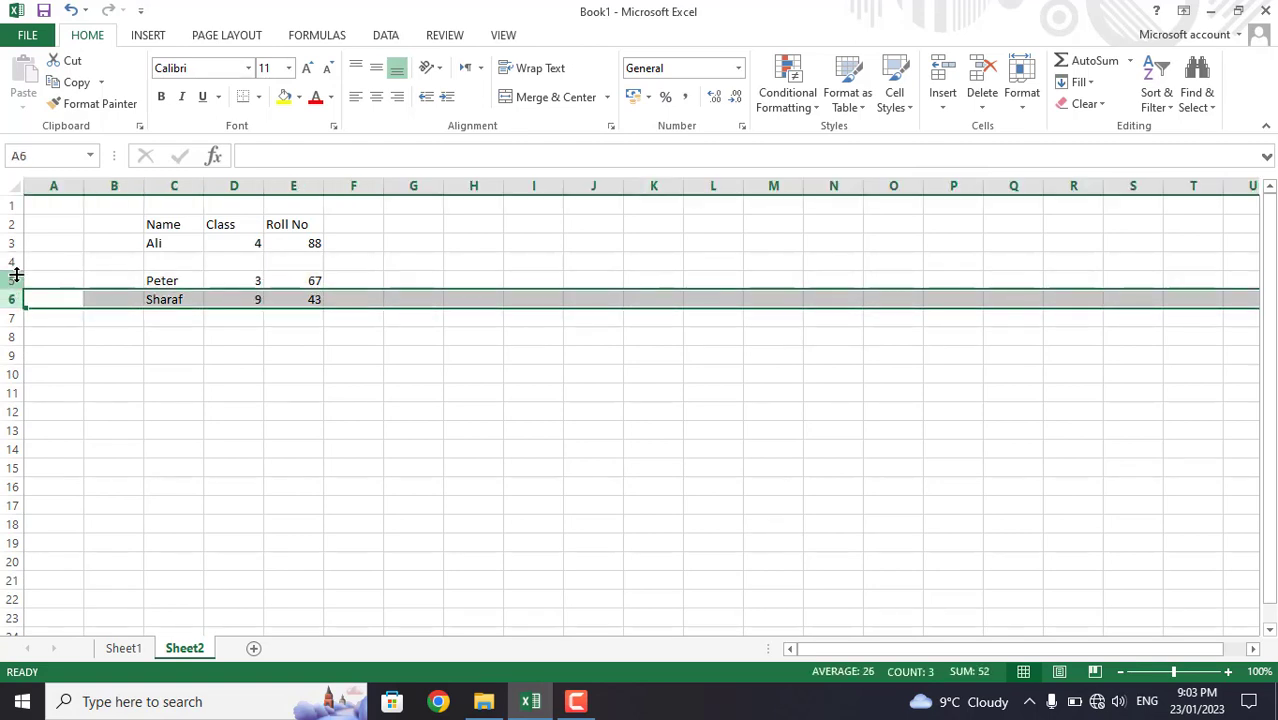
click(11, 261)
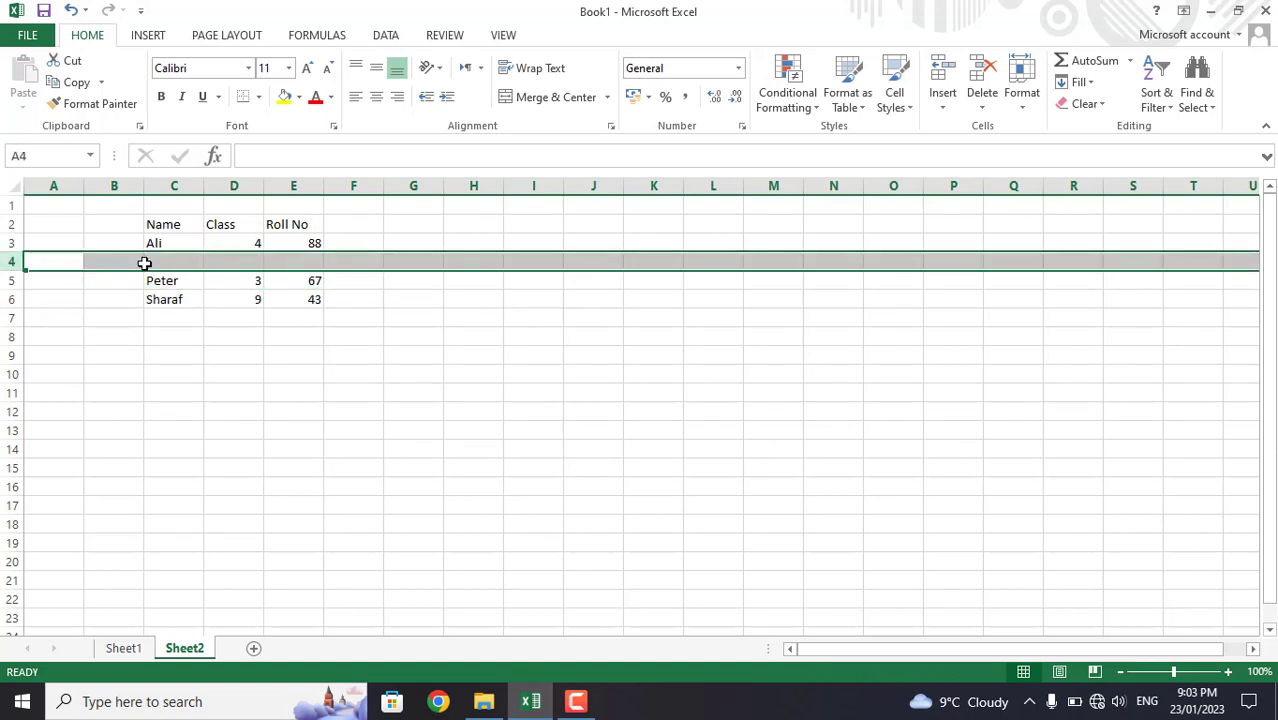
key(ctrl+z)
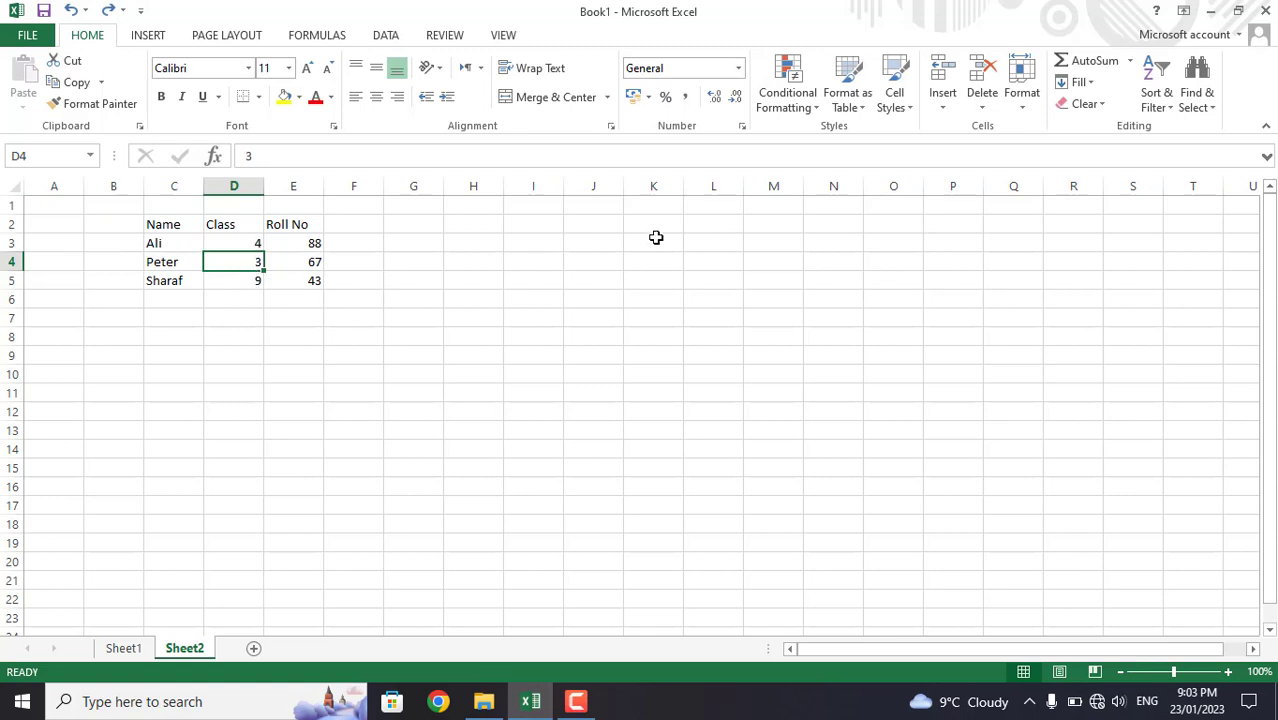
Step: Try inserting cells at D4 with the Entire column option, check the shifted columns, and undo the insertion
click(943, 105)
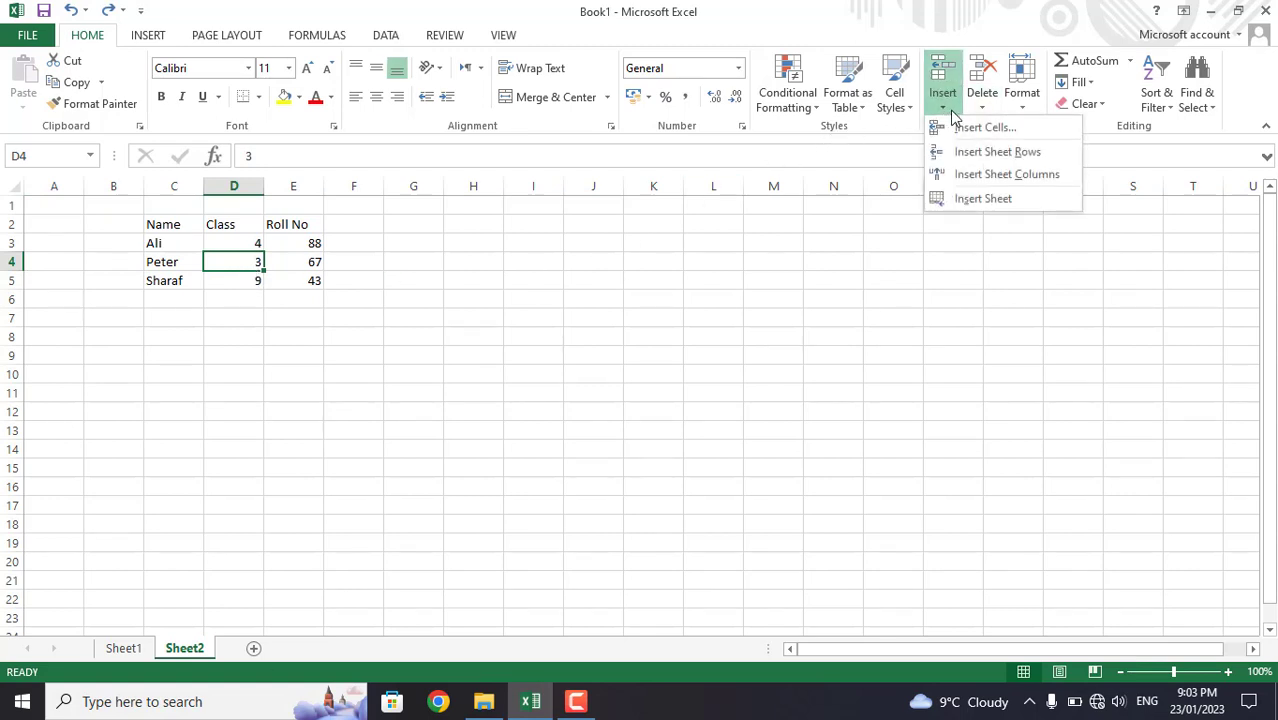
click(969, 135)
click(760, 285)
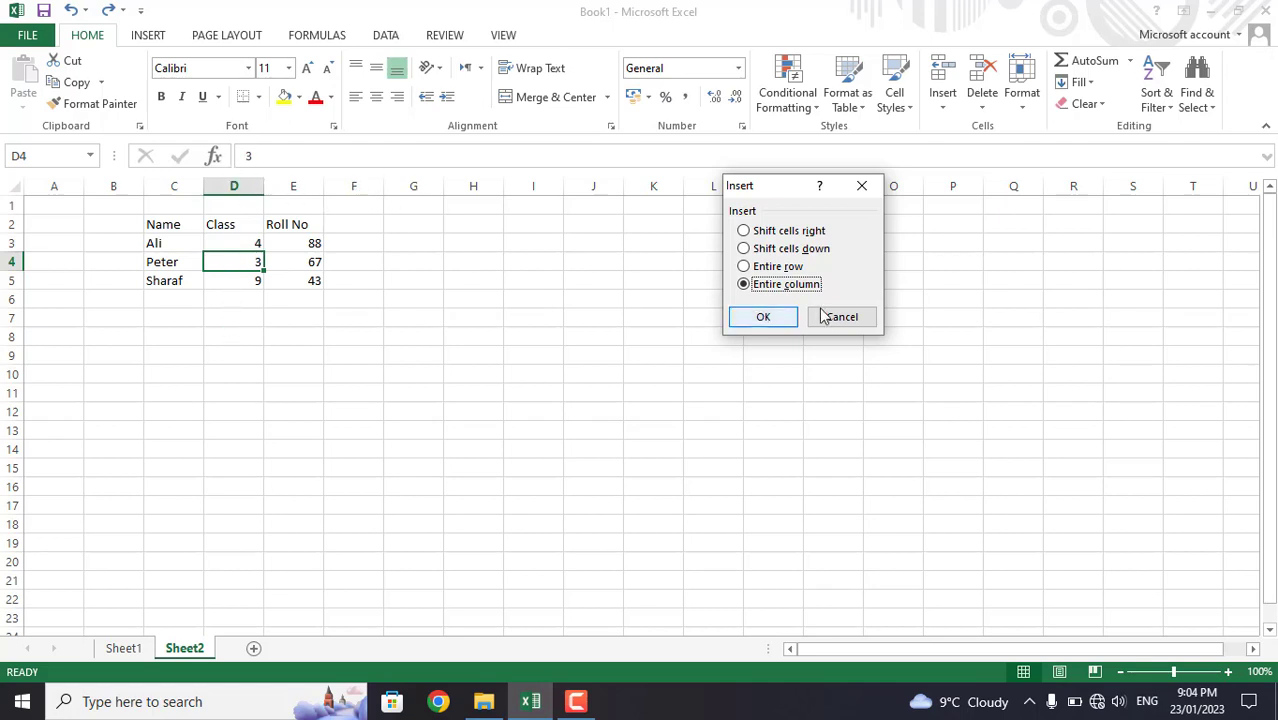
click(763, 318)
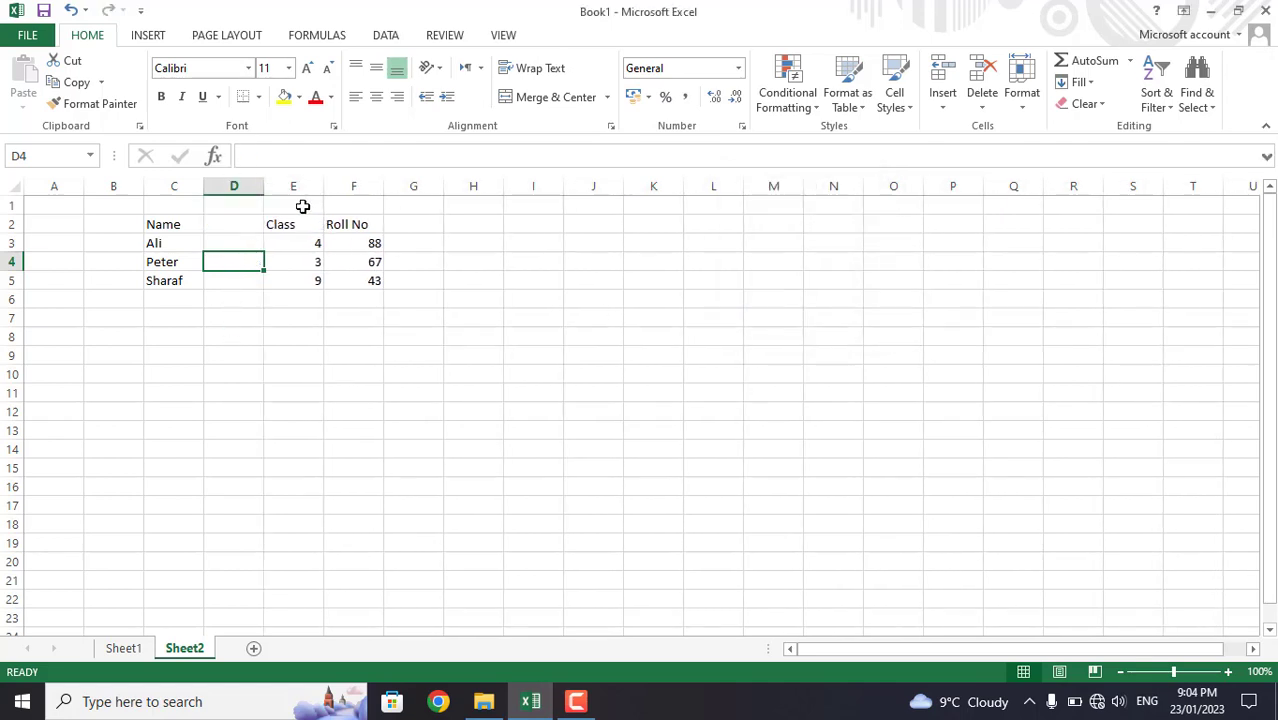
click(235, 186)
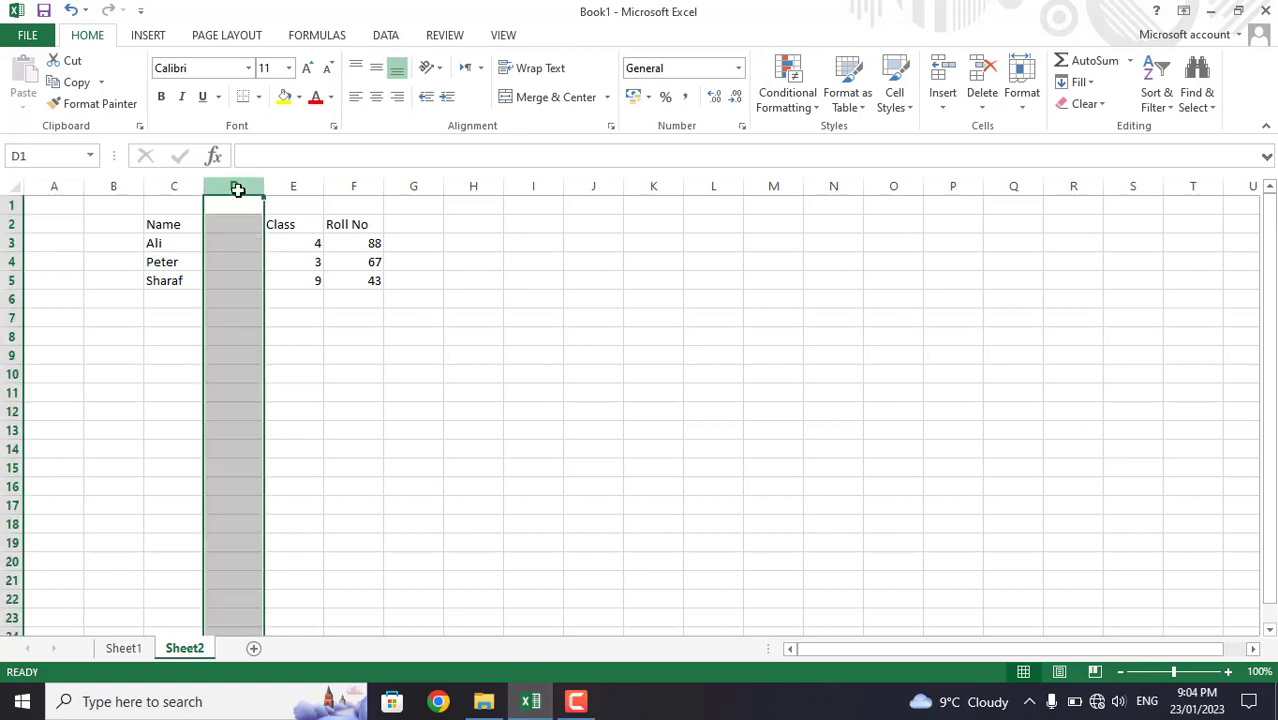
click(289, 185)
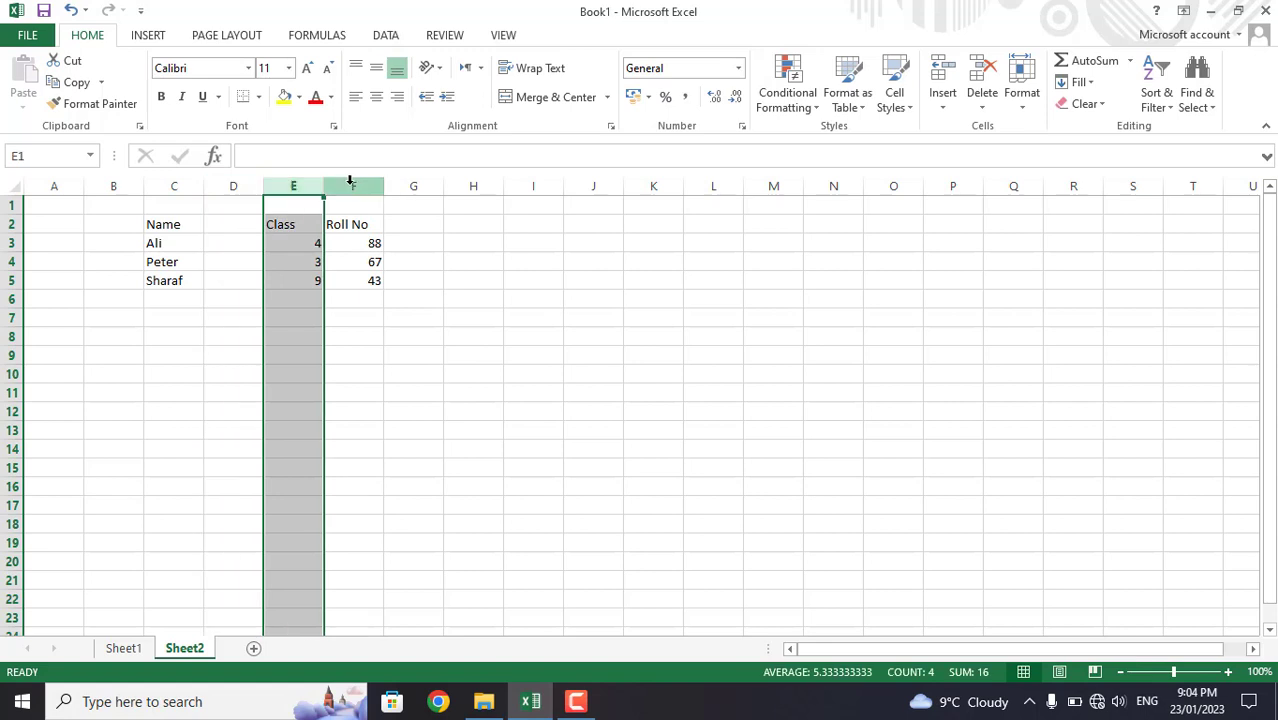
click(350, 185)
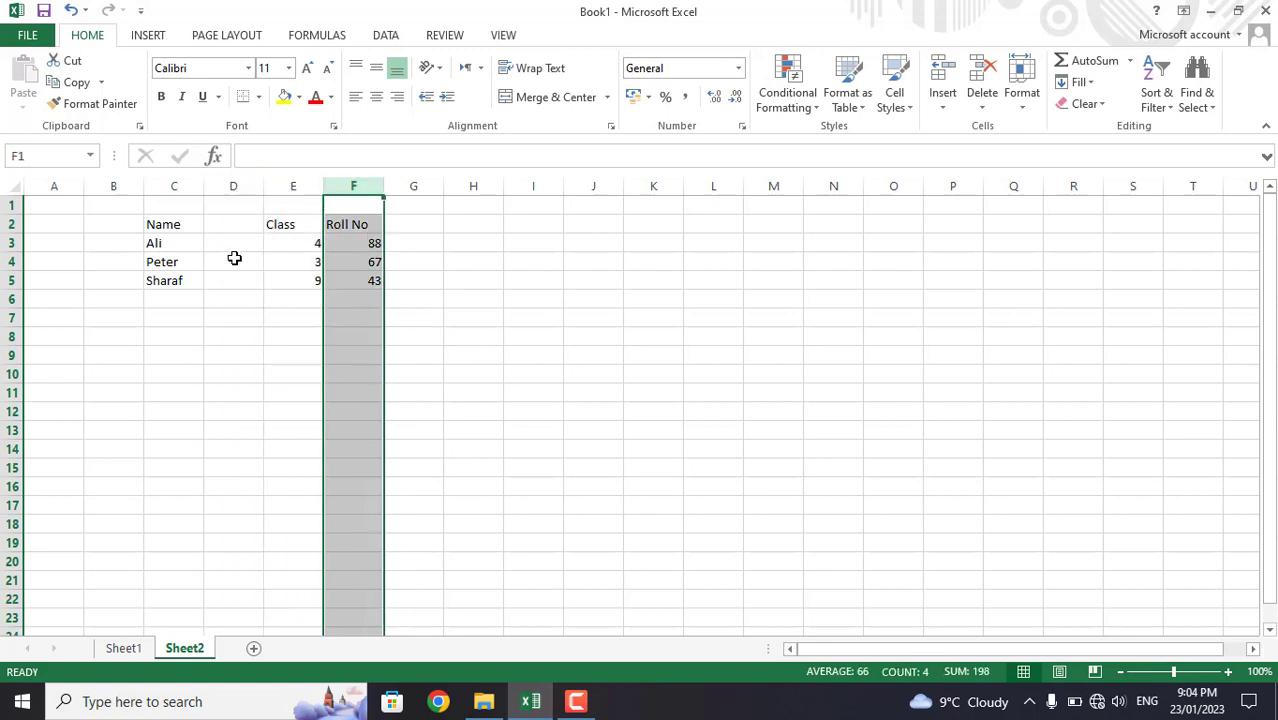
key(ctrl+z)
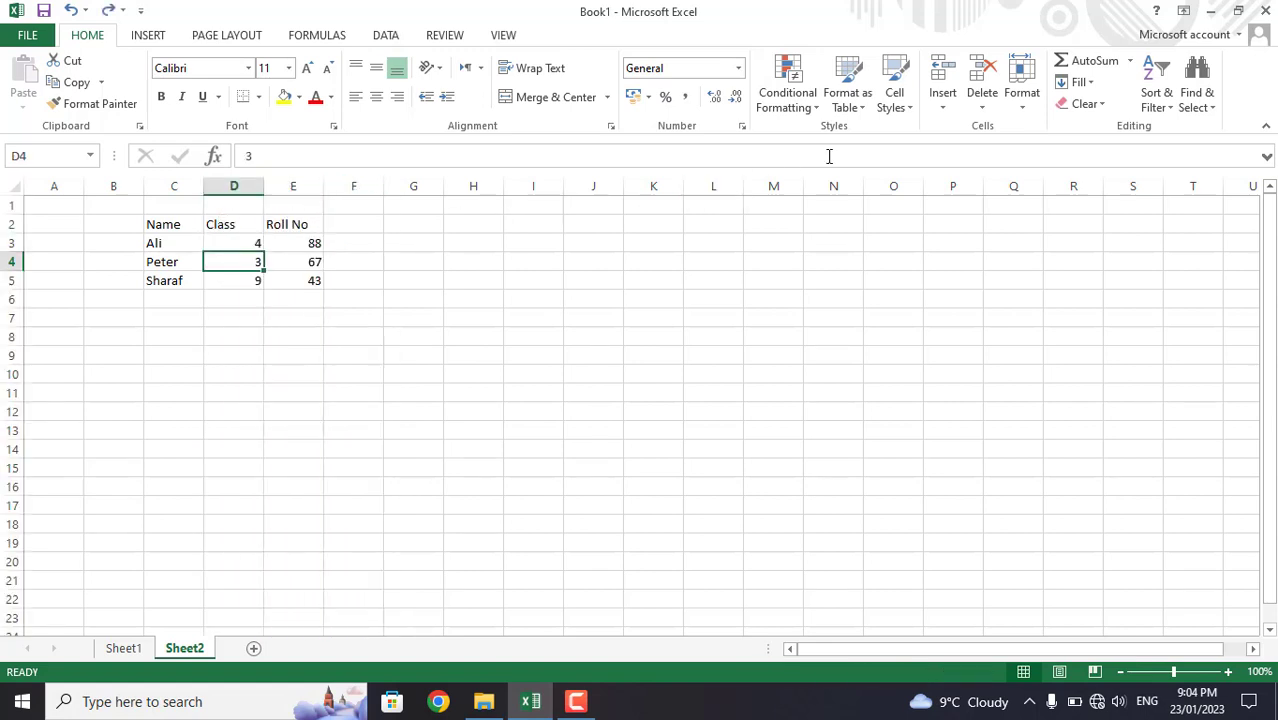
Step: Try adding a blank row above row 4 directly with Insert Sheet Rows, and undo it
click(945, 108)
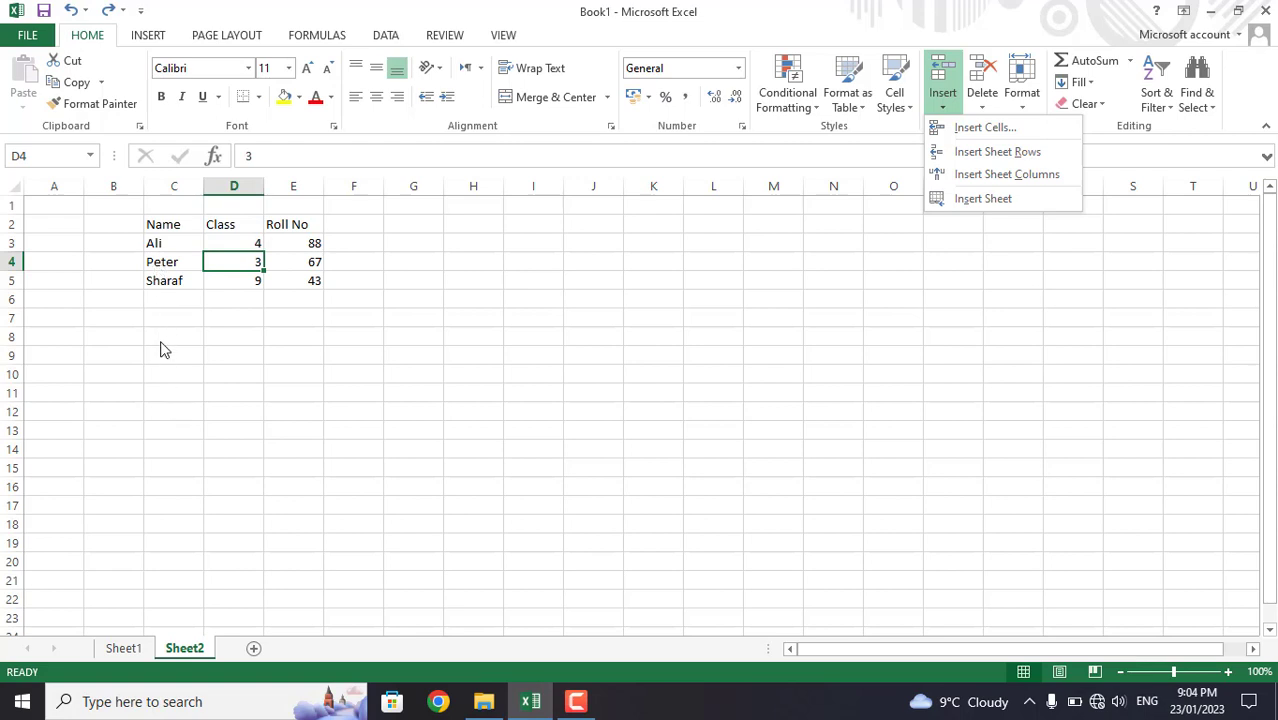
click(989, 152)
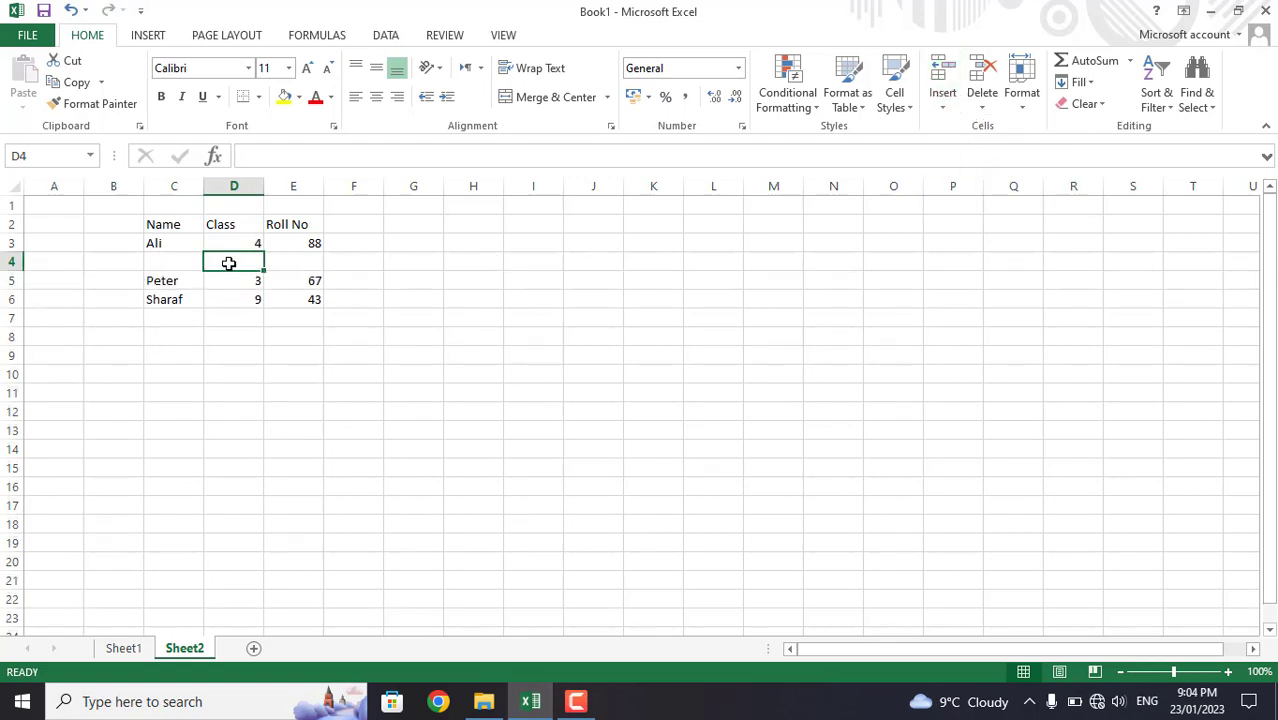
key(ctrl+z)
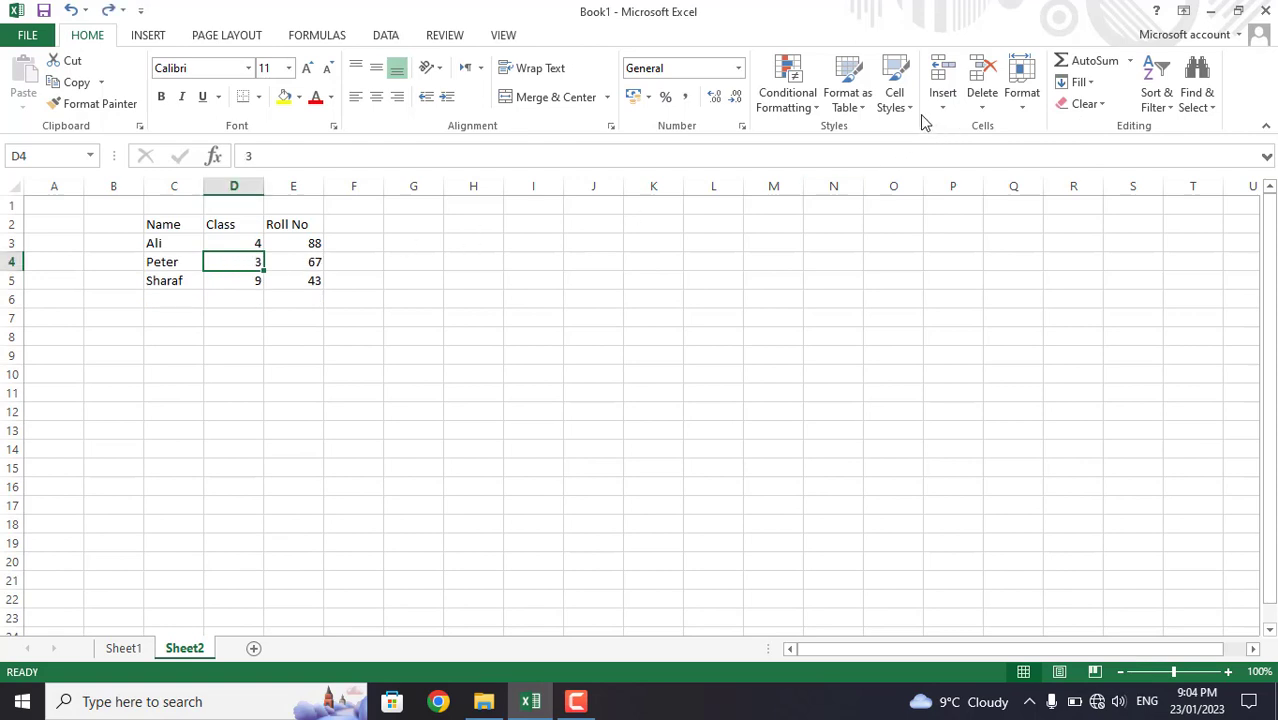
Step: Try adding a blank column before the Class column directly with Insert Sheet Columns, and undo it
click(941, 112)
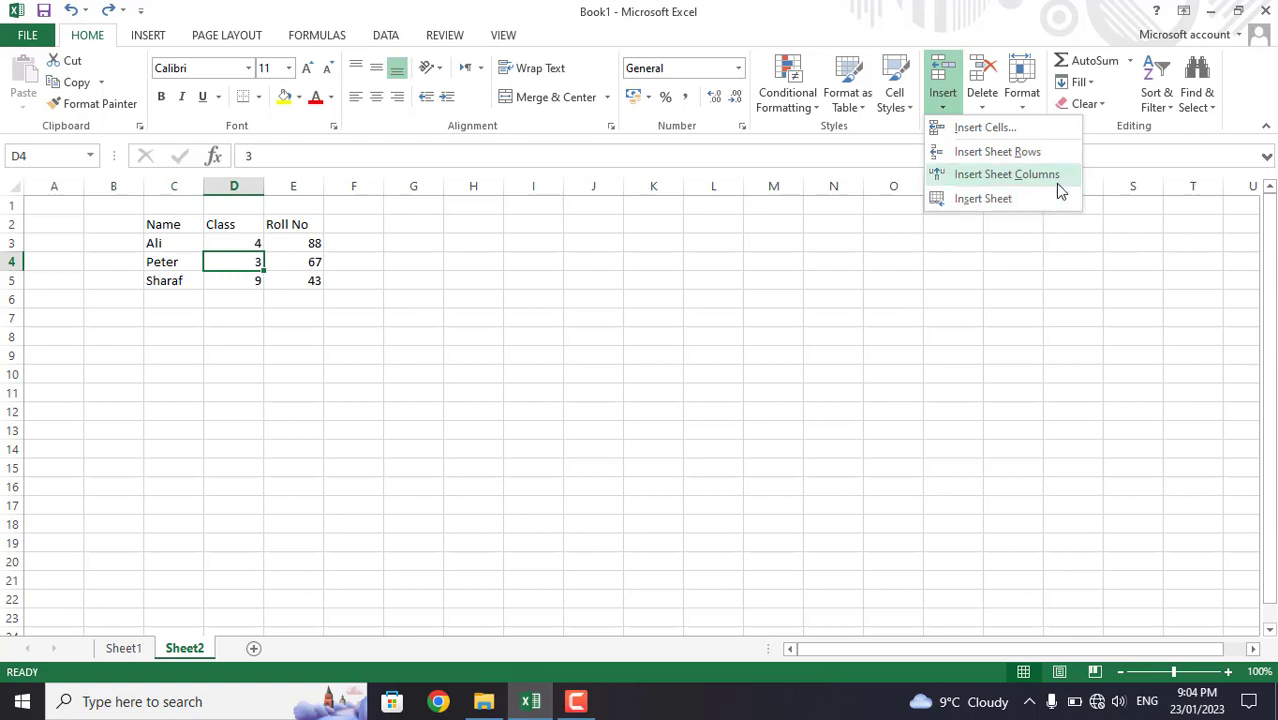
click(1021, 176)
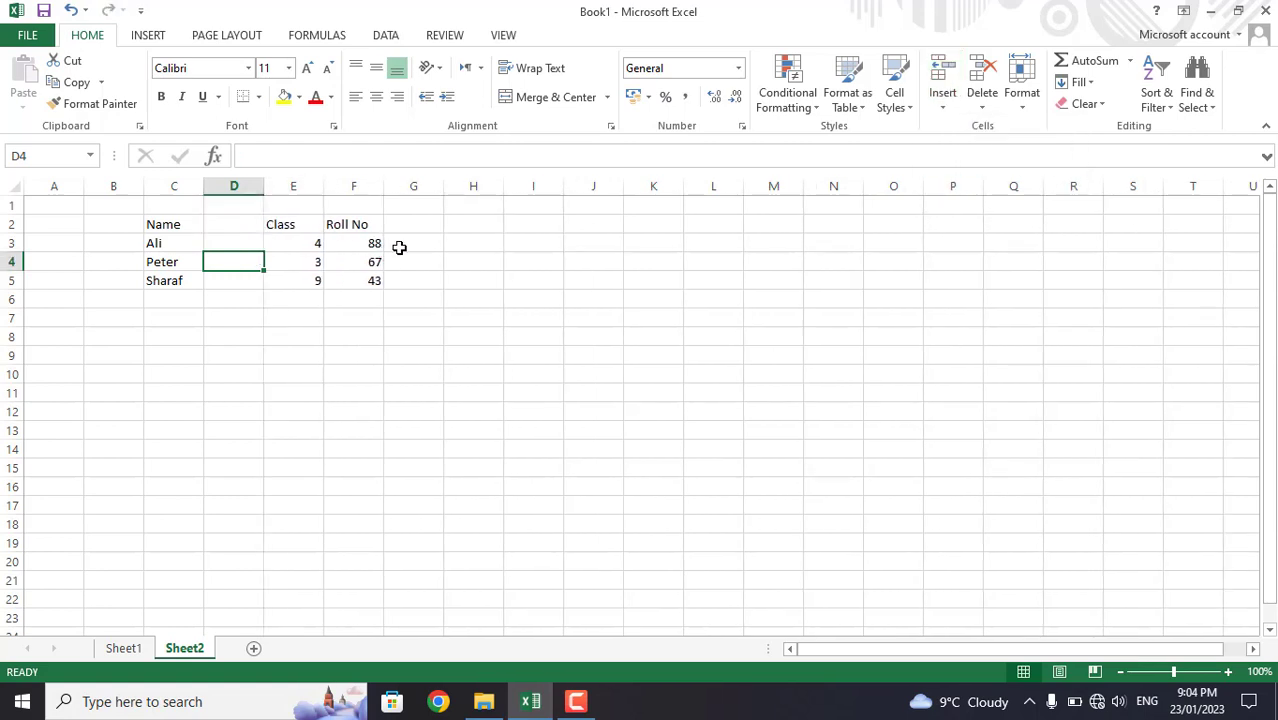
key(ctrl+z)
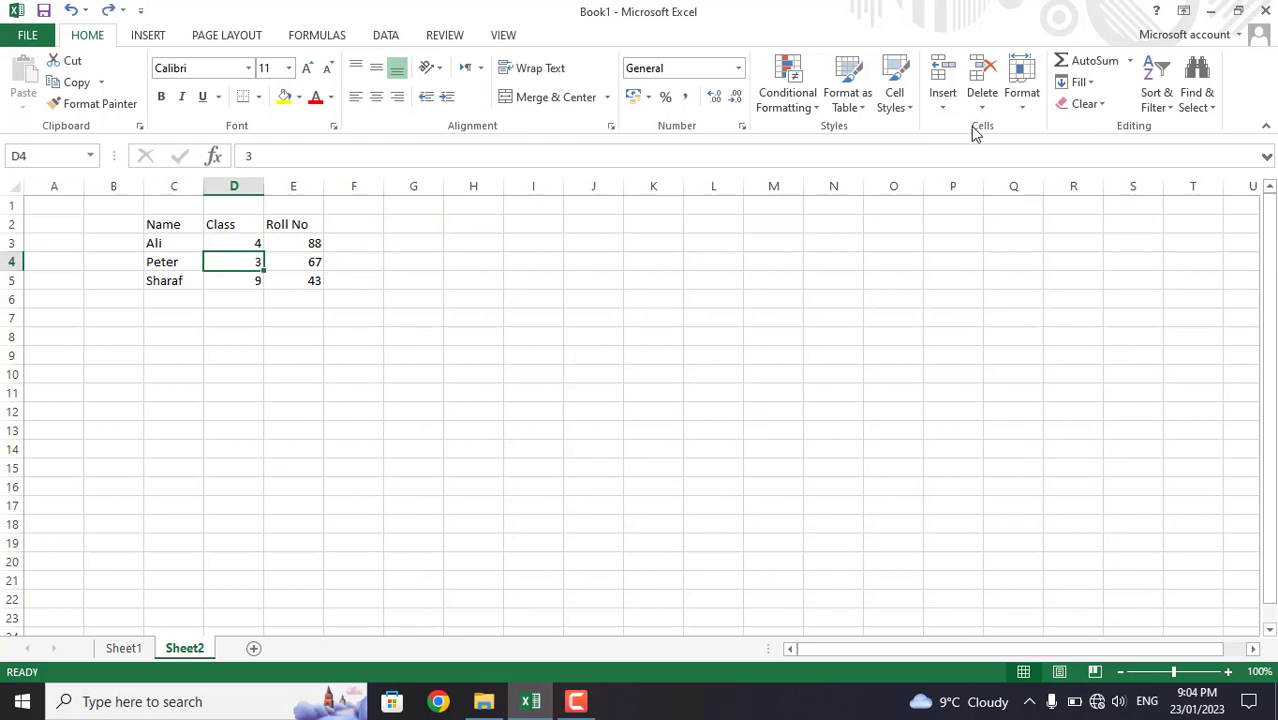
Step: Add a new blank worksheet after Sheet2 in the workbook
click(944, 104)
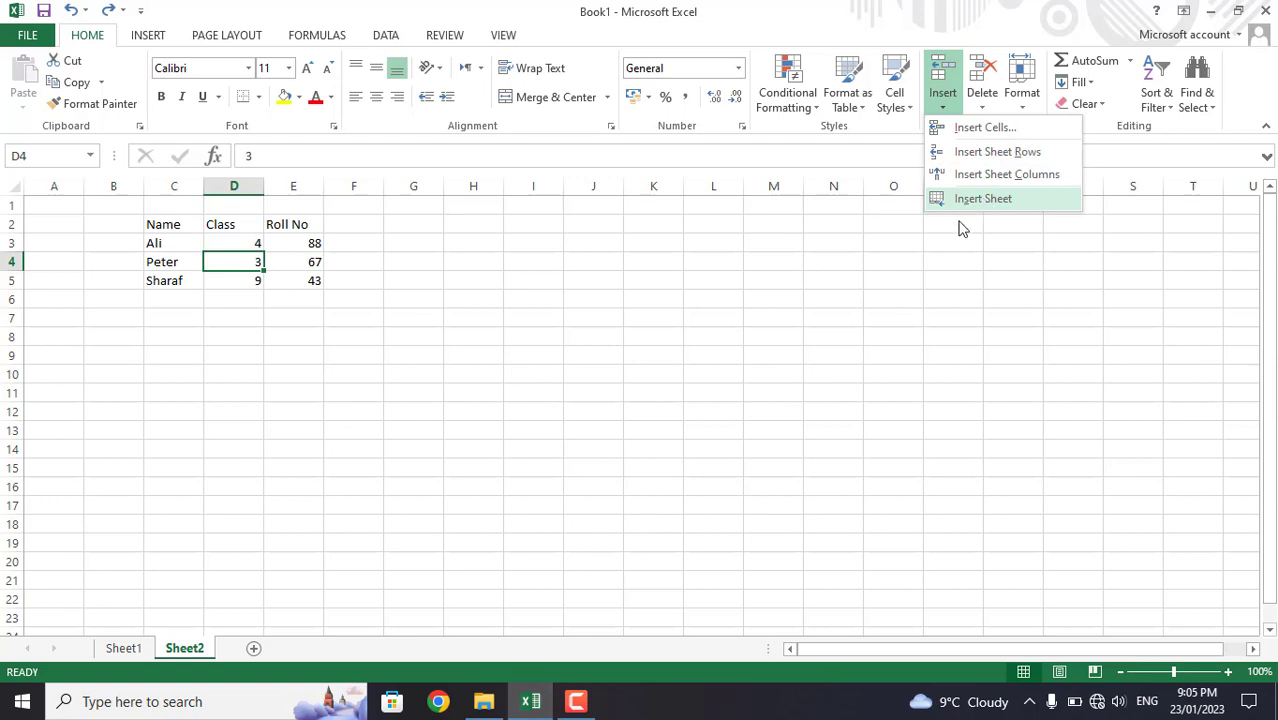
click(505, 223)
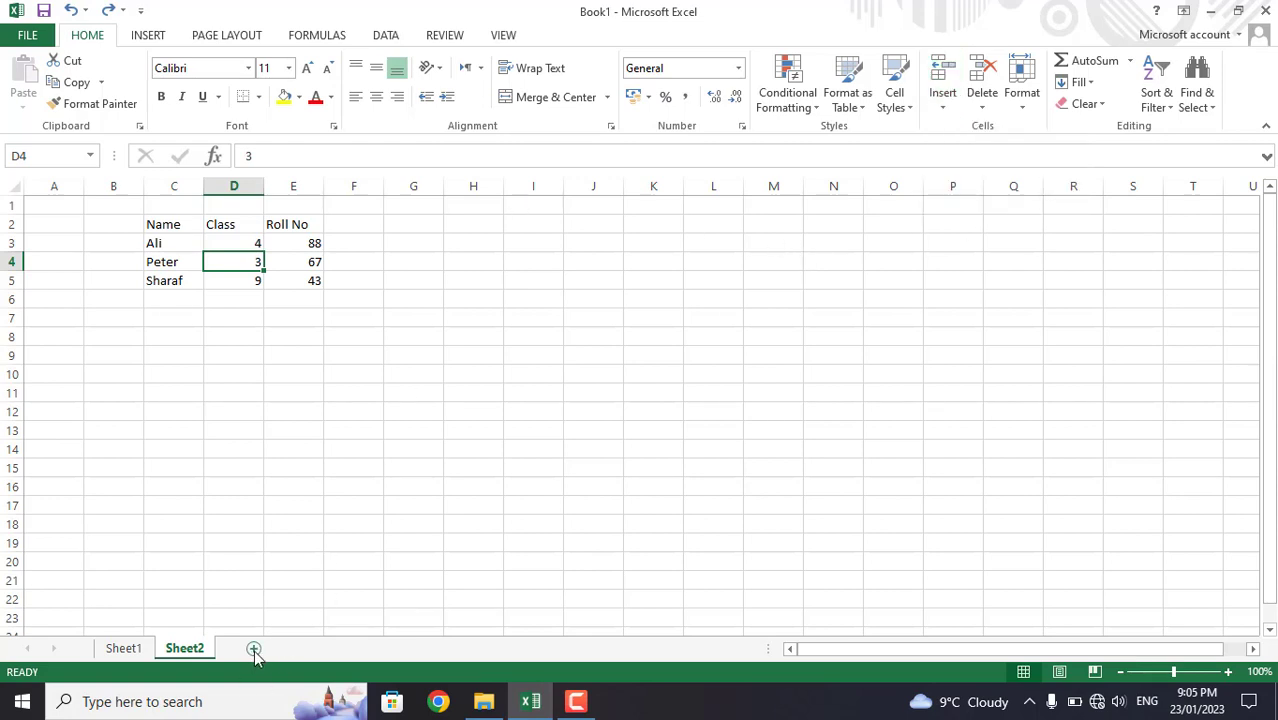
click(255, 649)
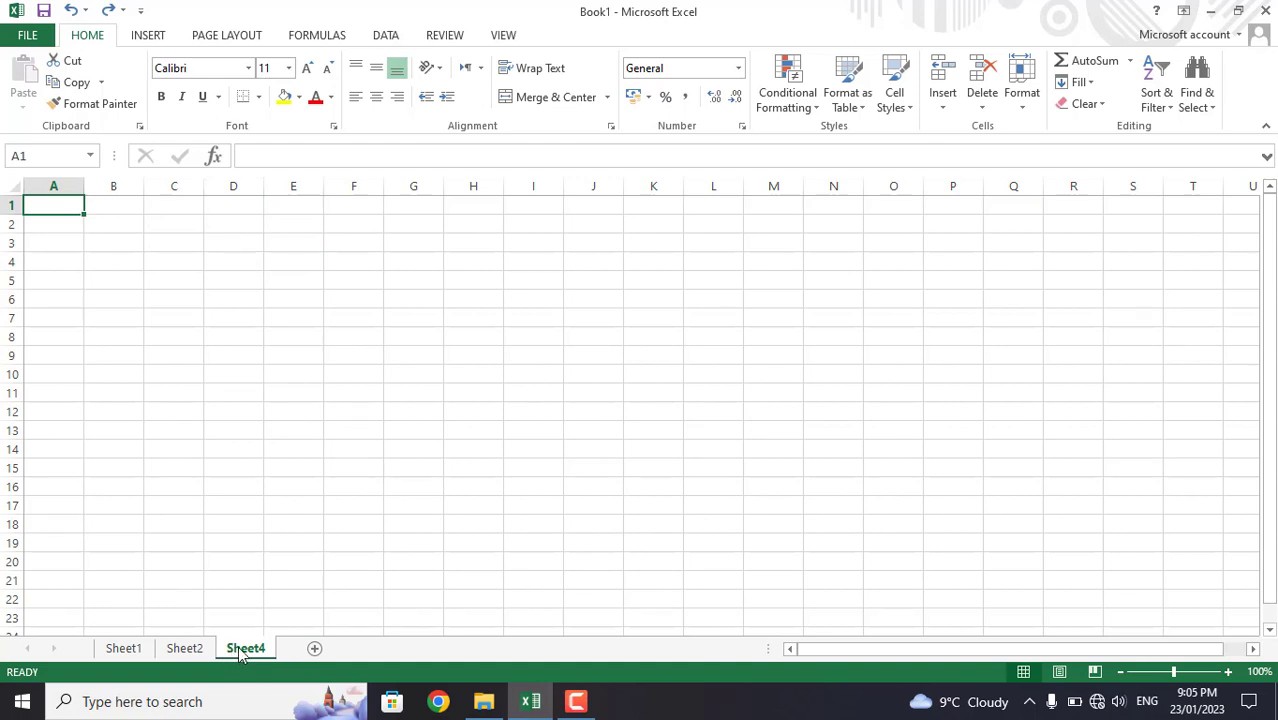
Step: Delete the blank worksheet Sheet4 from the workbook
right_click(250, 653)
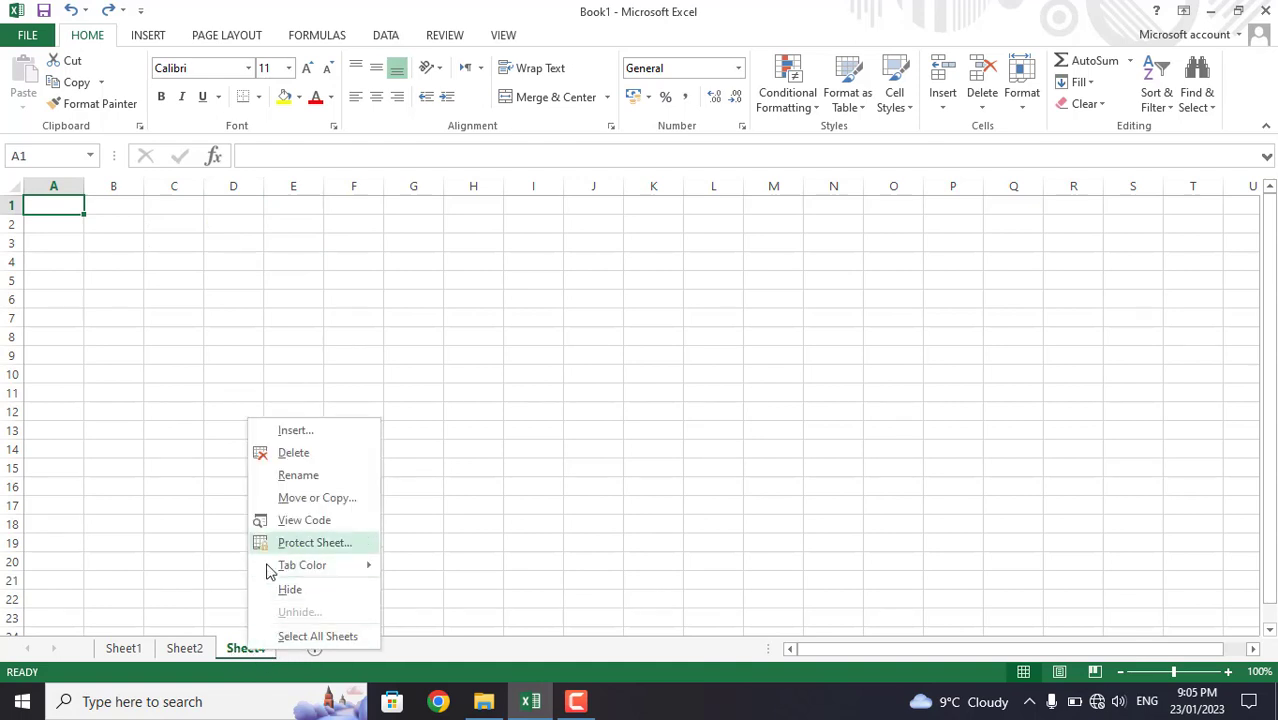
click(268, 453)
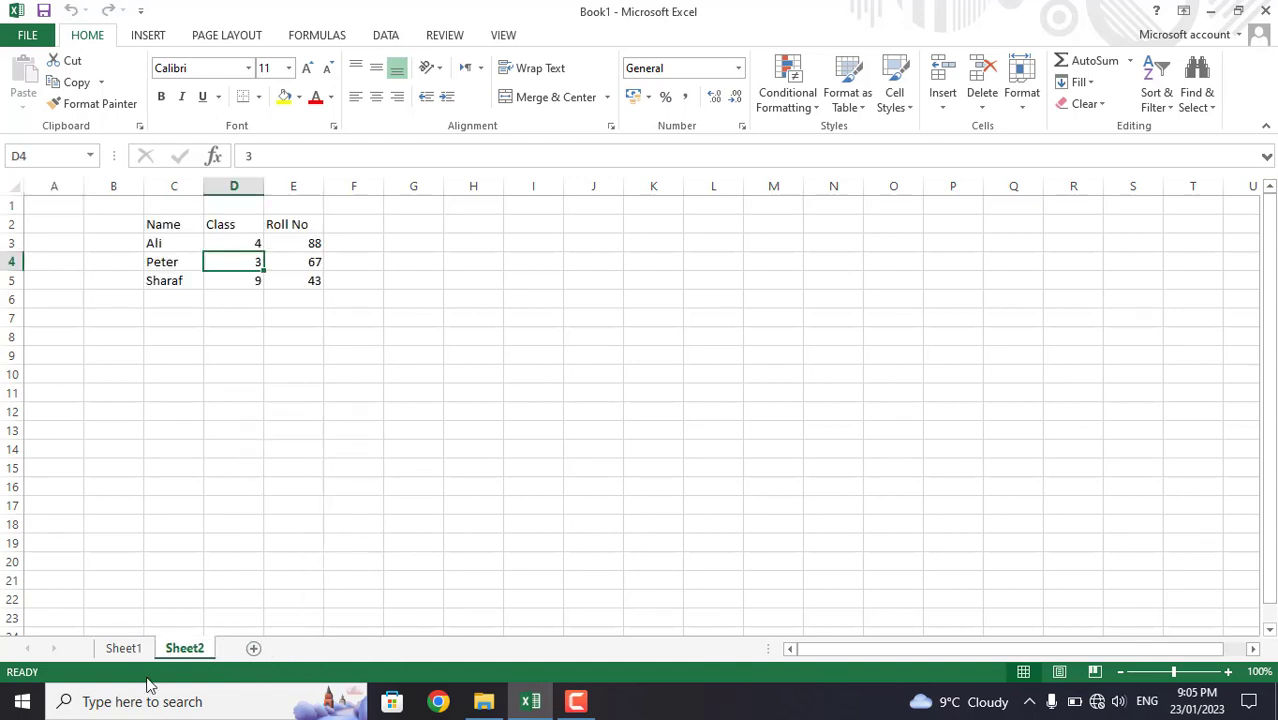
Step: Try adding a blank worksheet before Sheet2 with Insert Sheet, and delete that new sheet
click(957, 112)
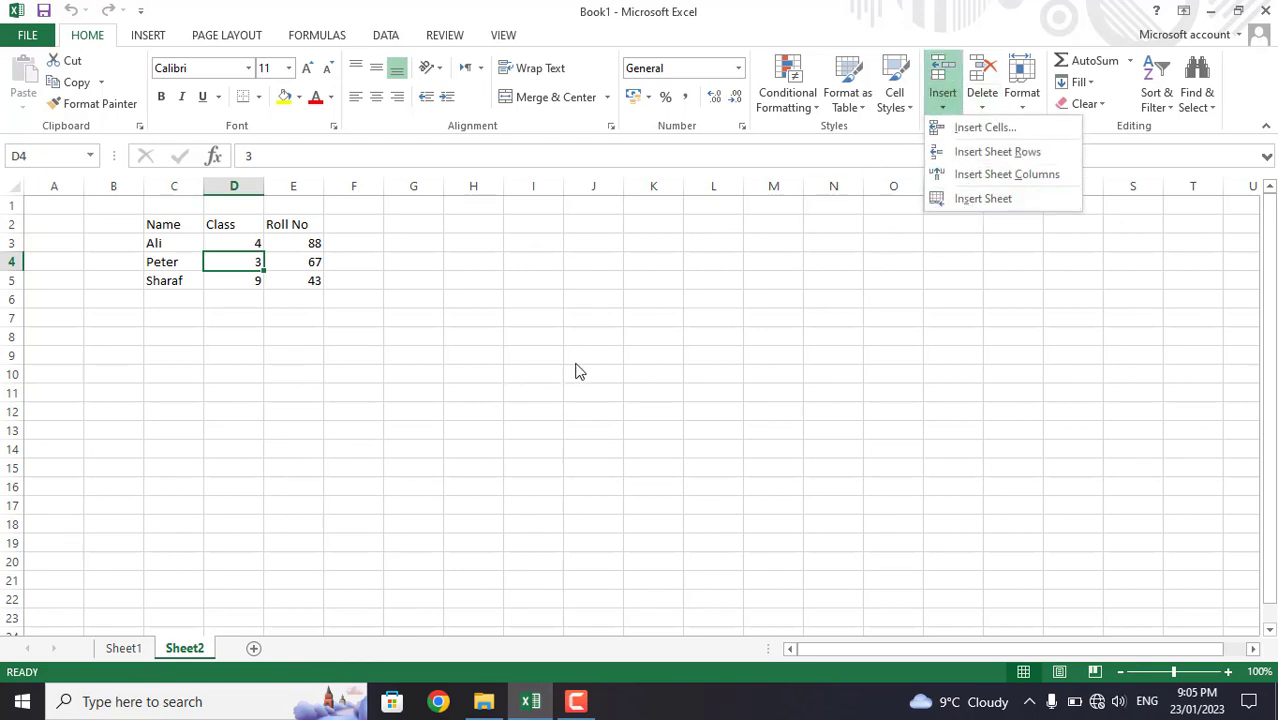
click(985, 200)
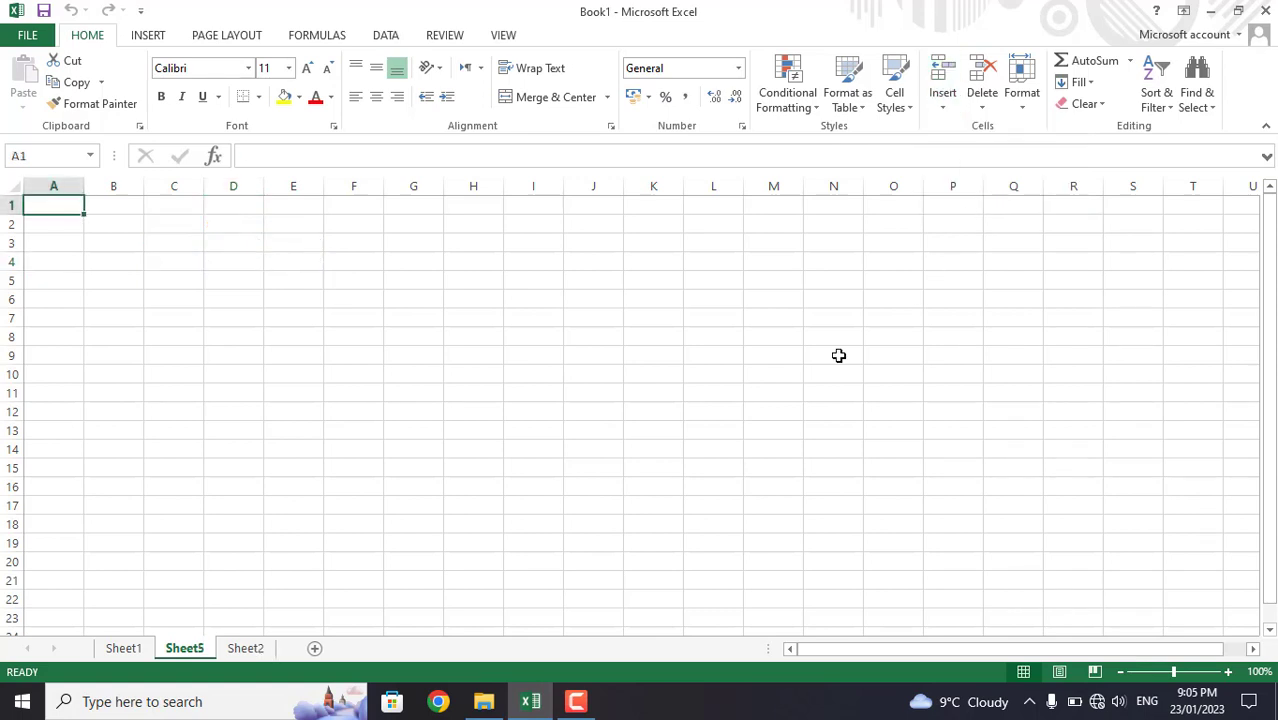
right_click(181, 655)
click(240, 453)
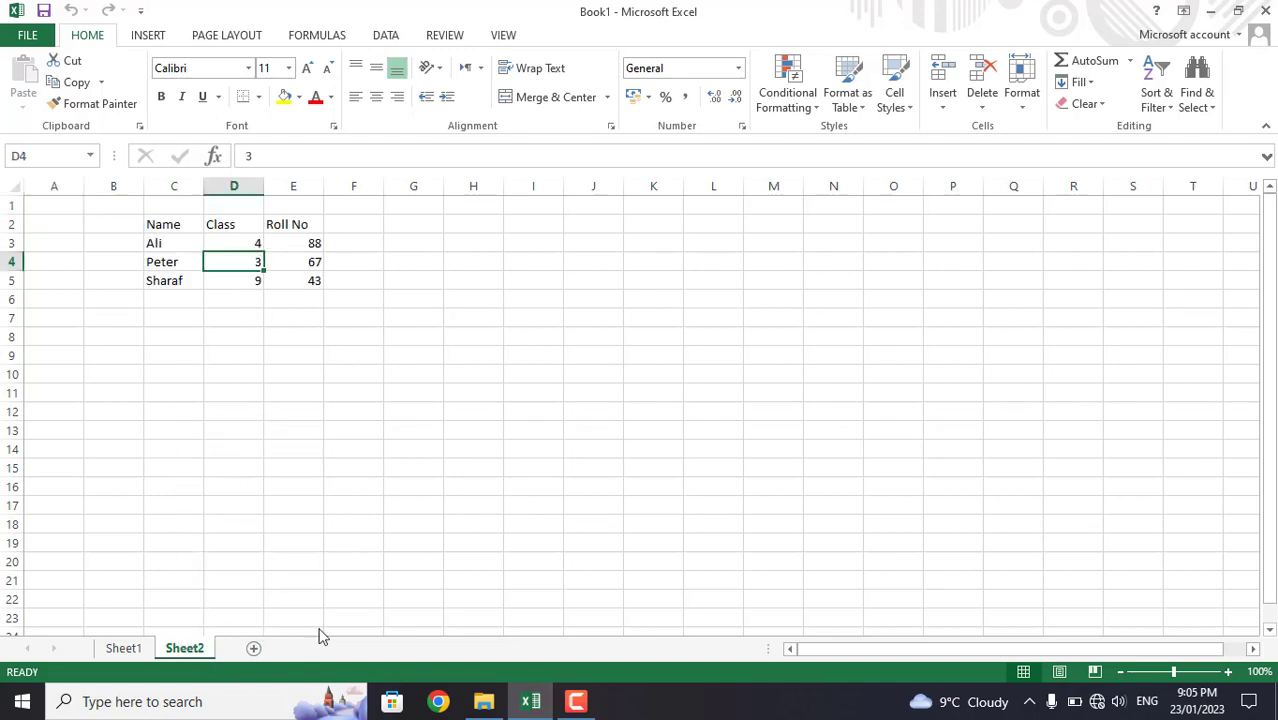
Step: Add a blank worksheet before Sheet2 with Insert Sheet, return to Sheet2 and review the Insert options
click(949, 119)
click(968, 200)
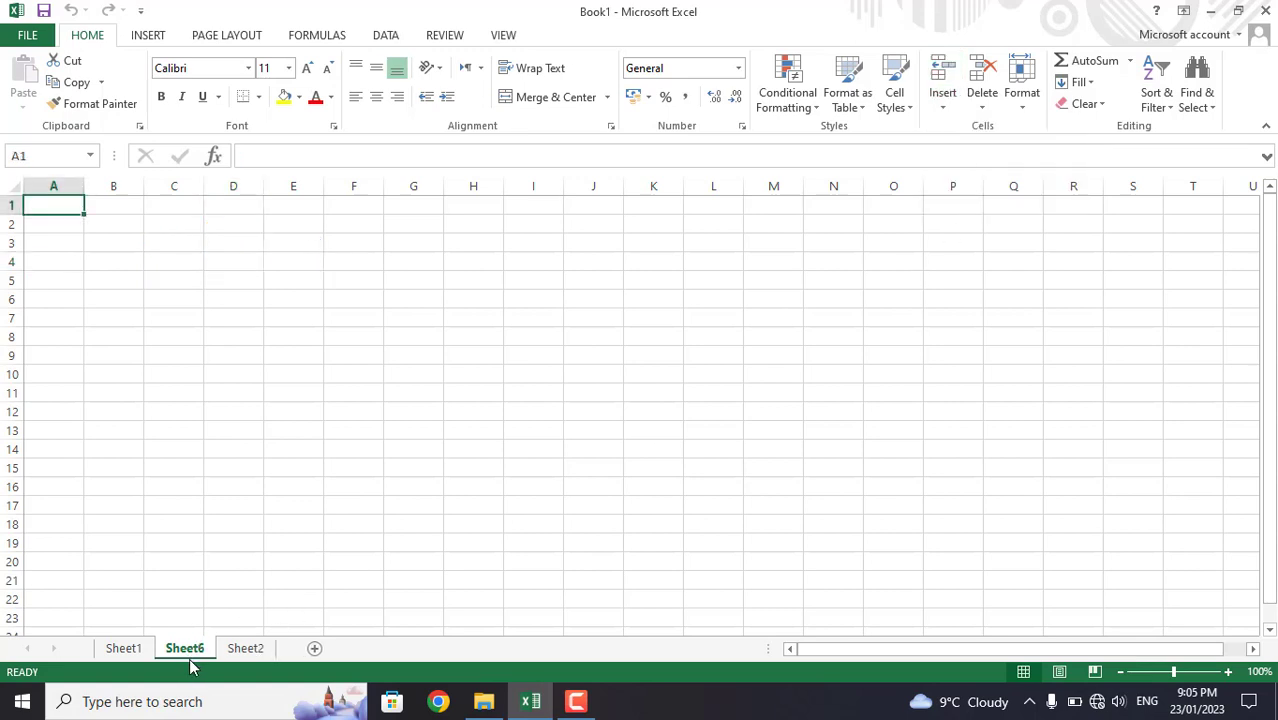
click(246, 651)
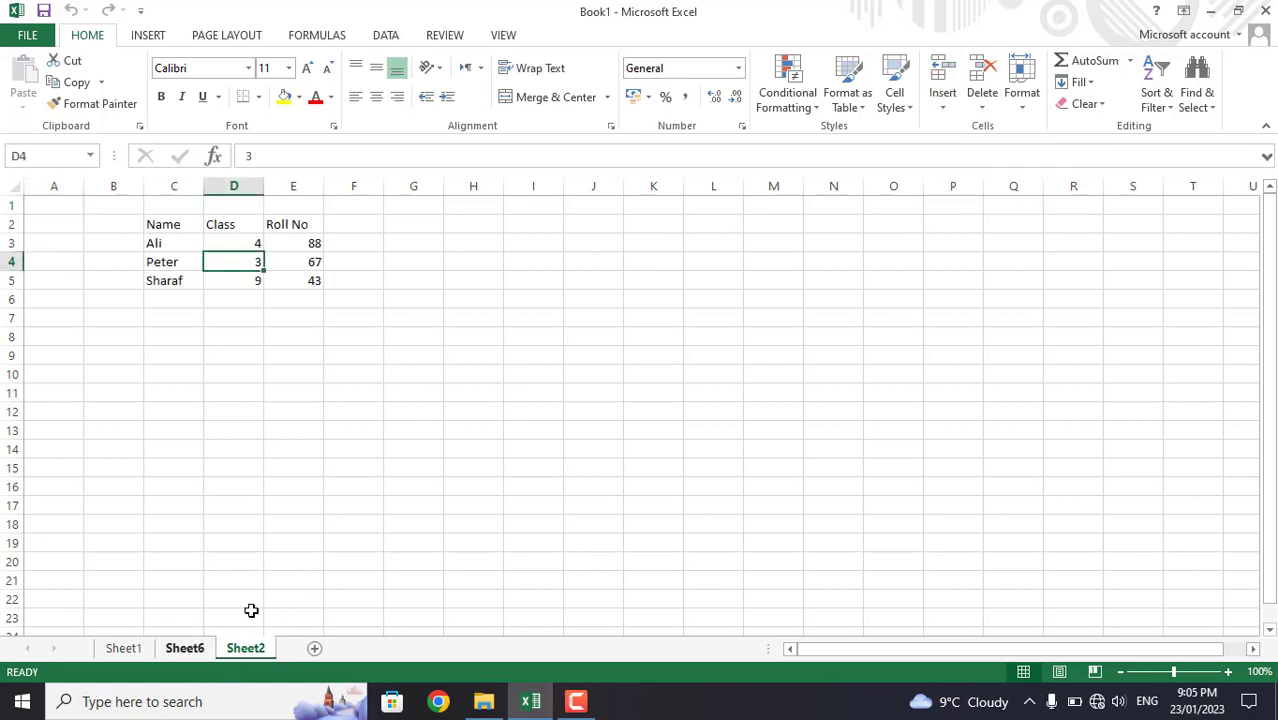
click(940, 112)
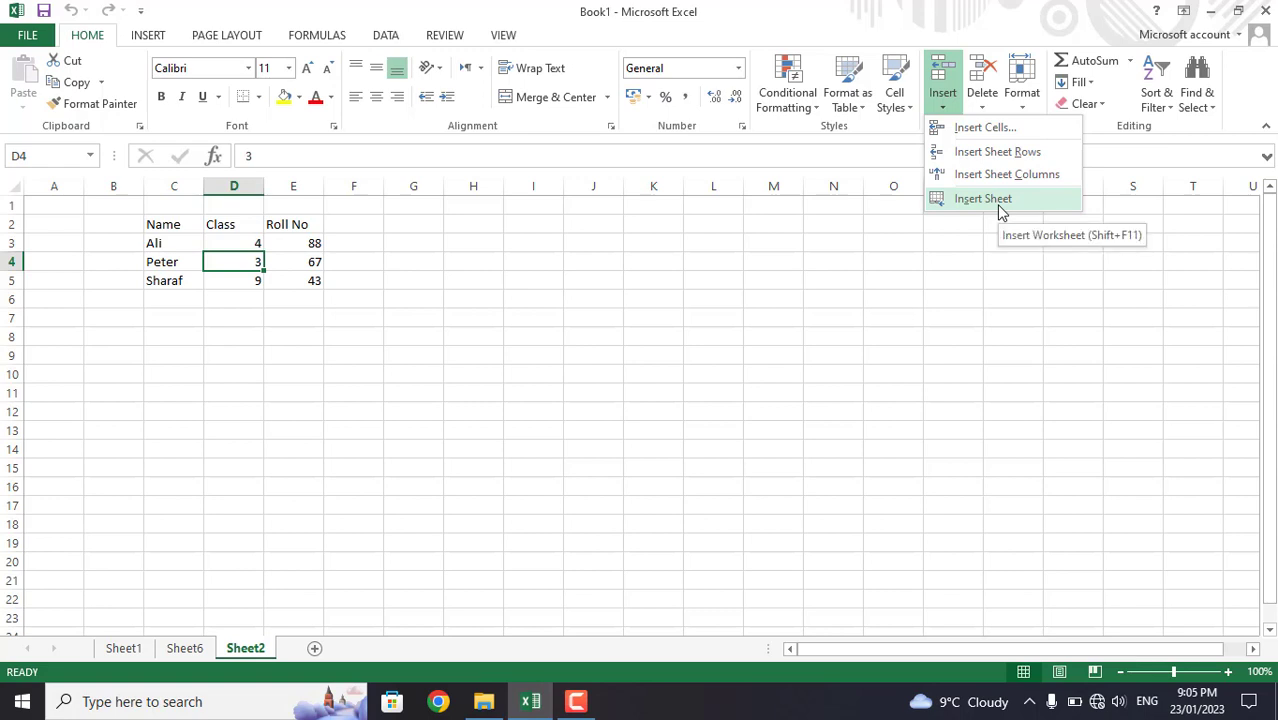
Step: Try deleting cell D4 with the Shift cells left option, check the affected cells in row 4, and undo the deletion
click(984, 108)
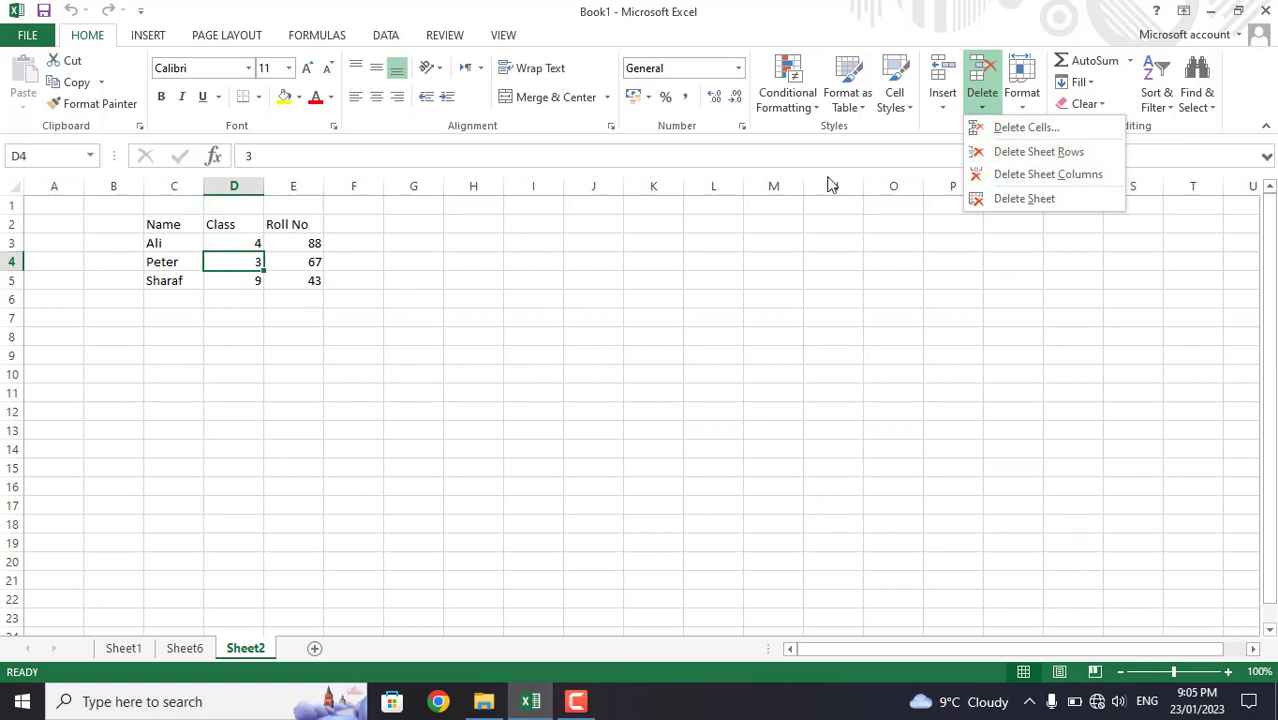
click(1026, 128)
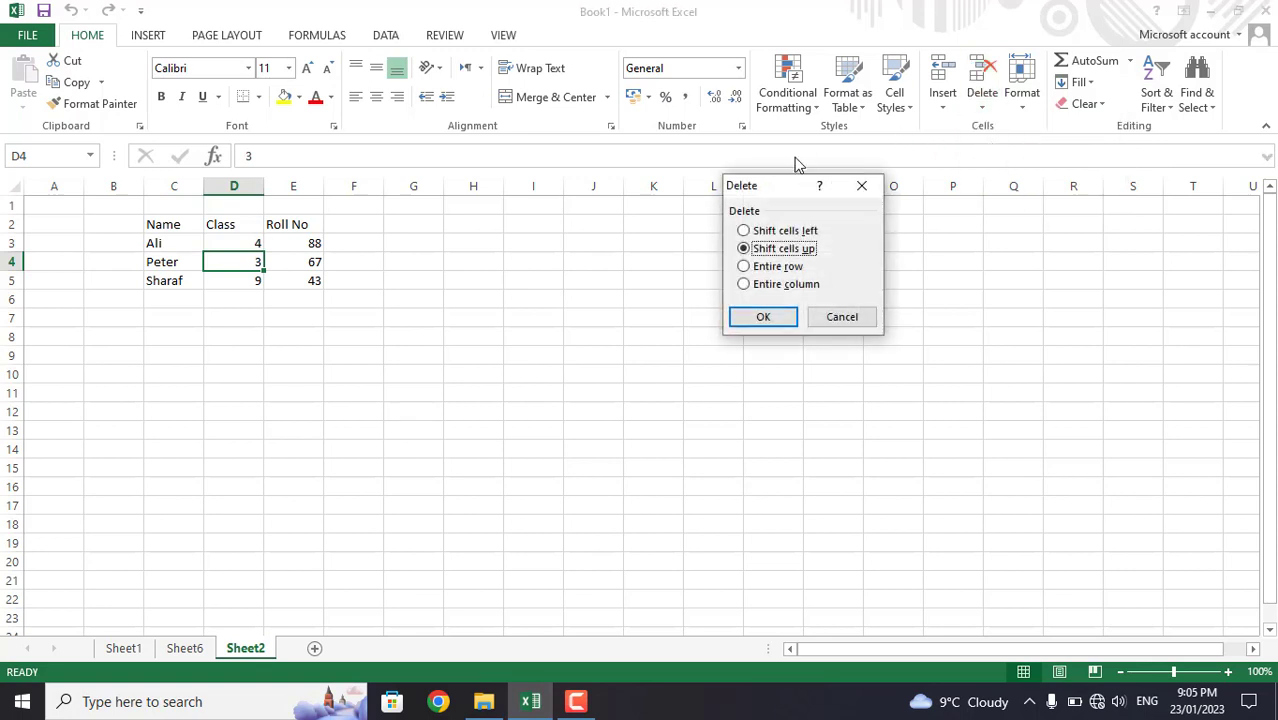
drag(782, 188, 522, 232)
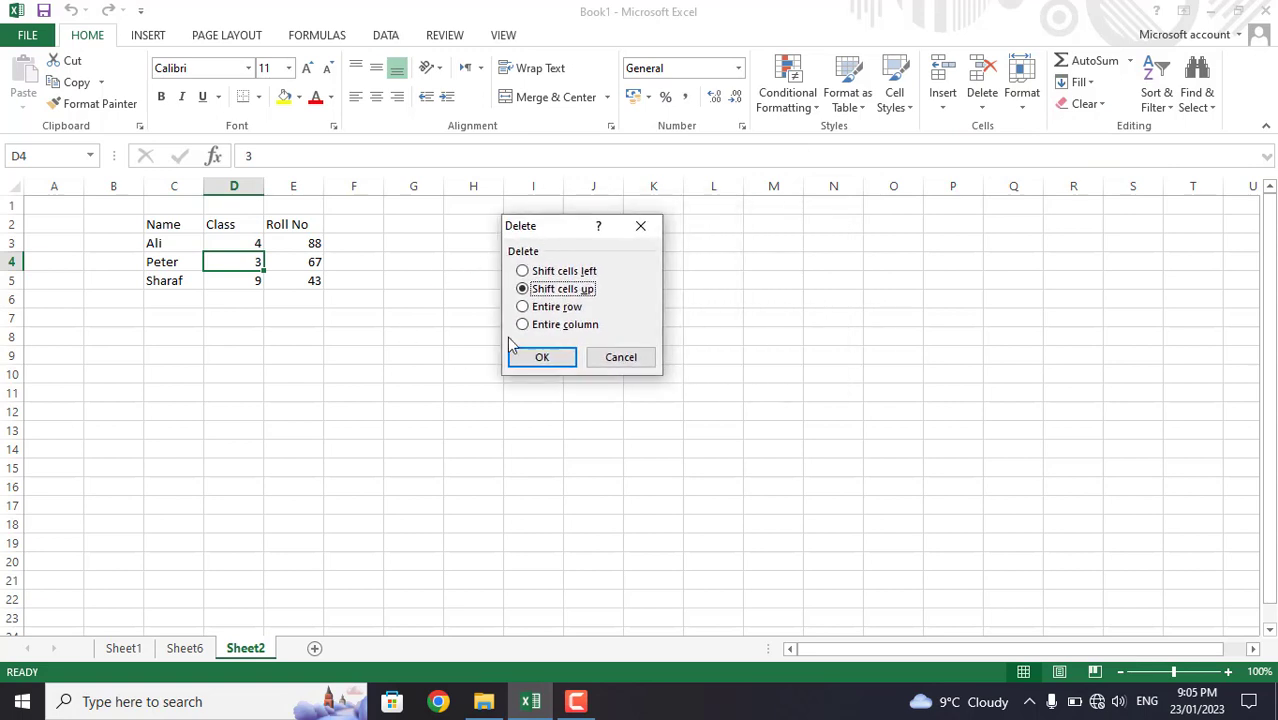
click(544, 274)
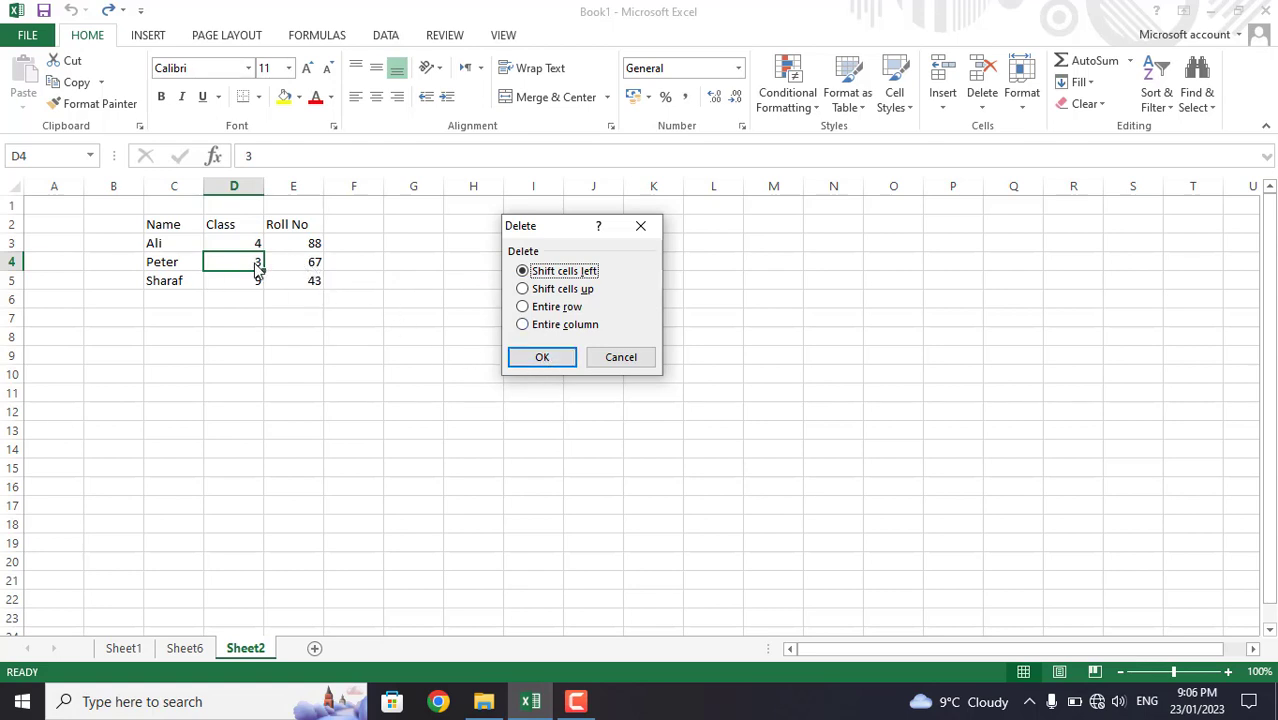
click(538, 360)
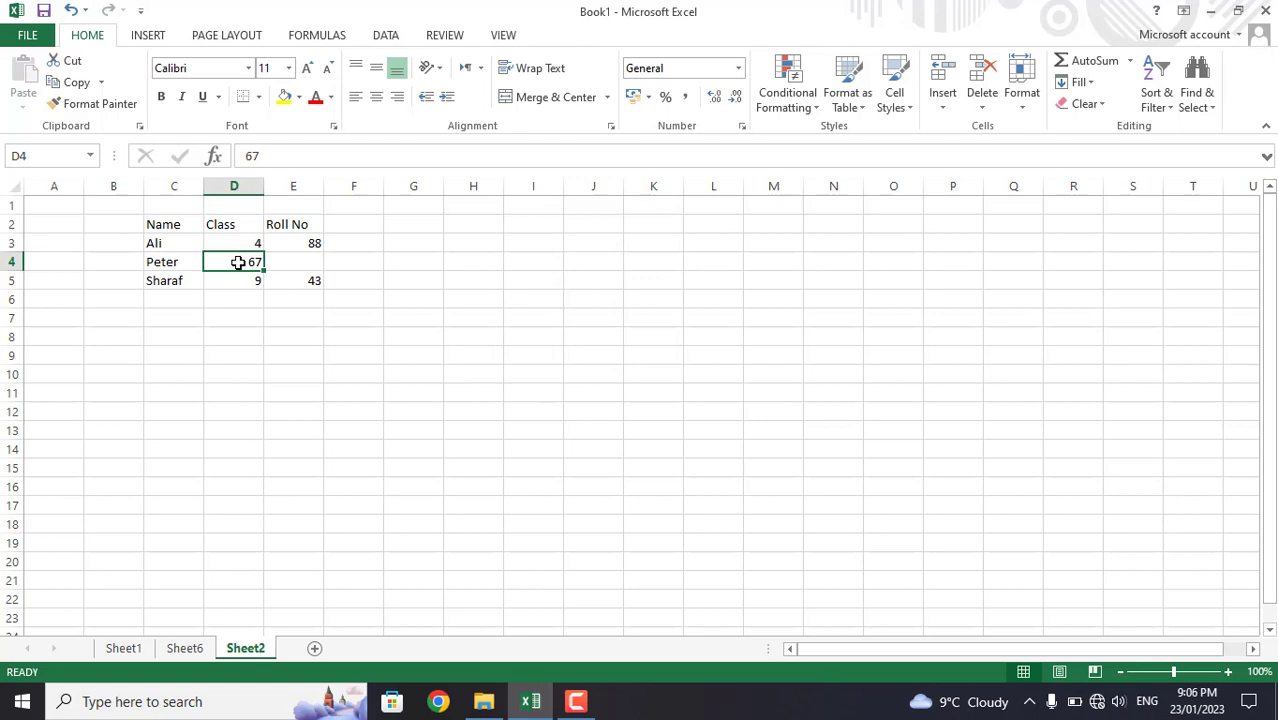
click(299, 261)
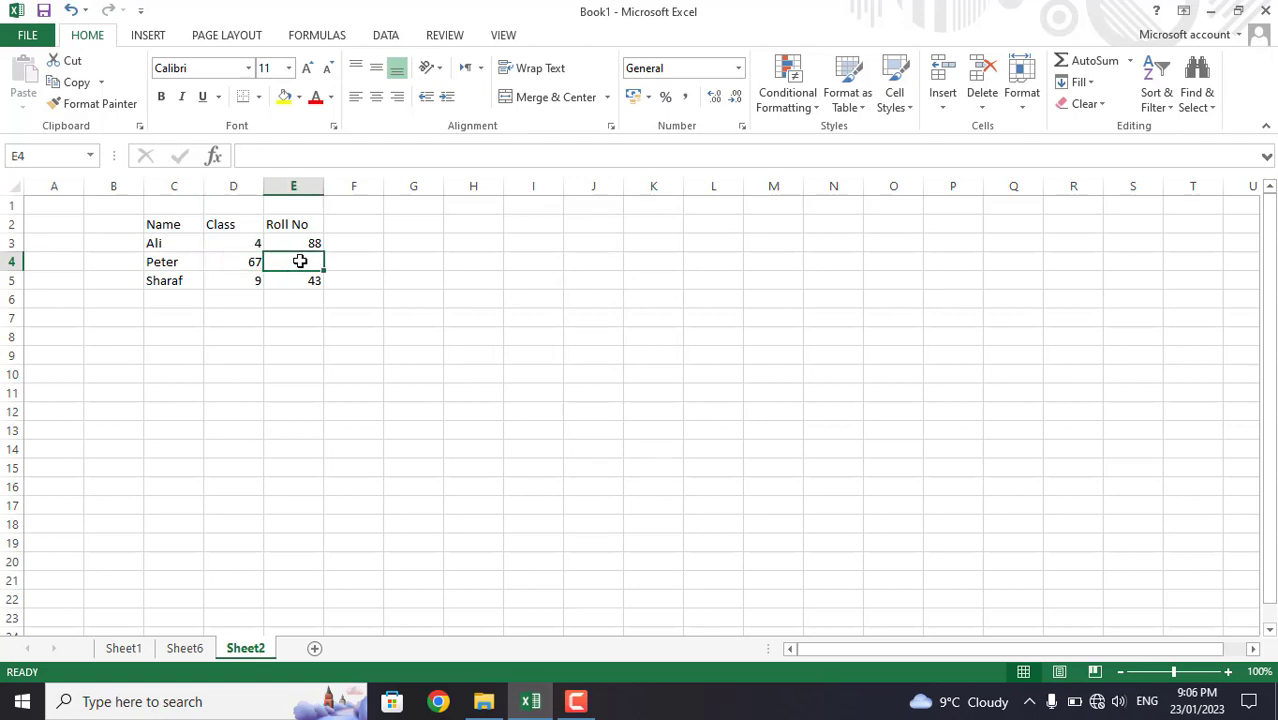
click(244, 259)
key(ctrl+z)
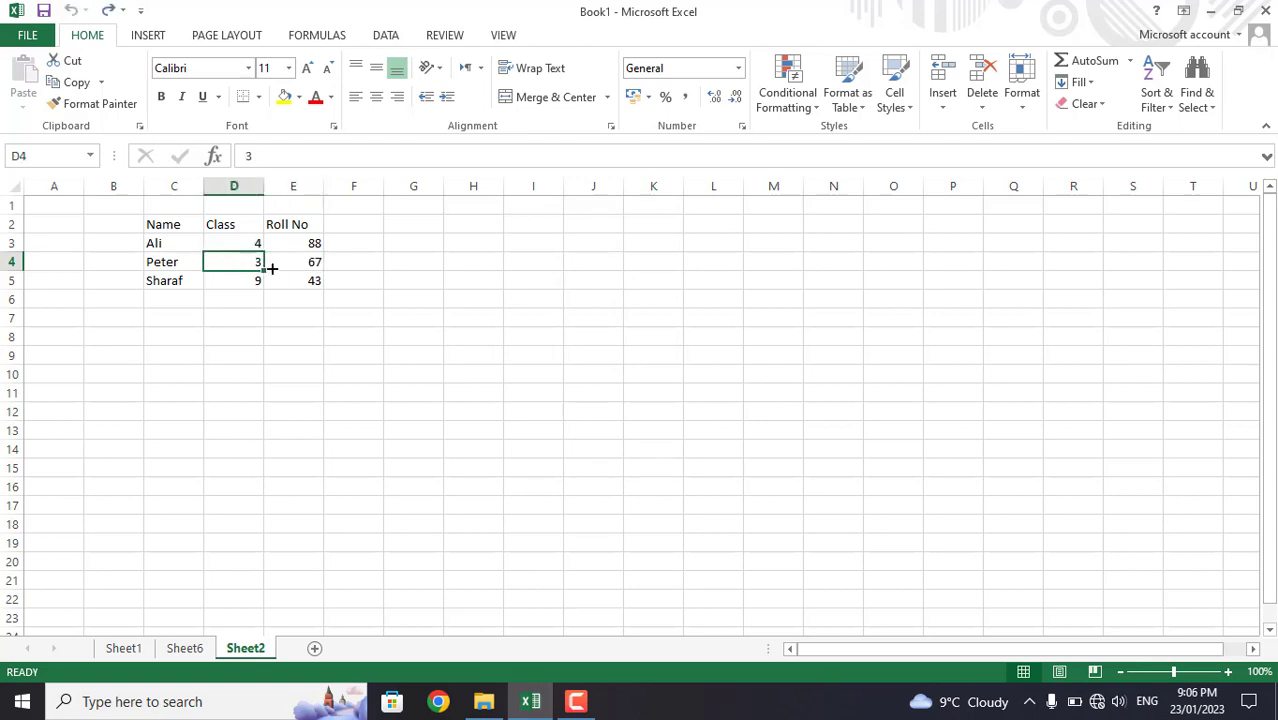
Step: Try deleting cell D4 with the Shift cells up option, check the Class values in D4 and D5, and undo the deletion
click(988, 106)
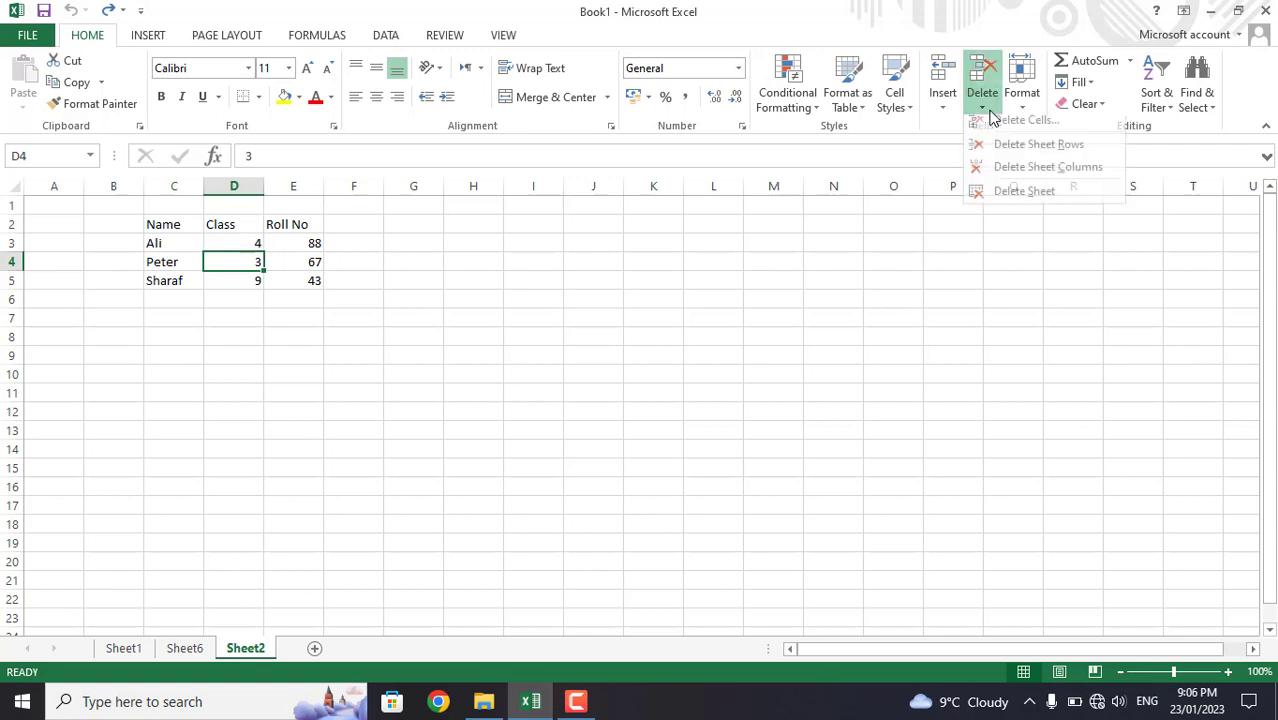
click(1012, 128)
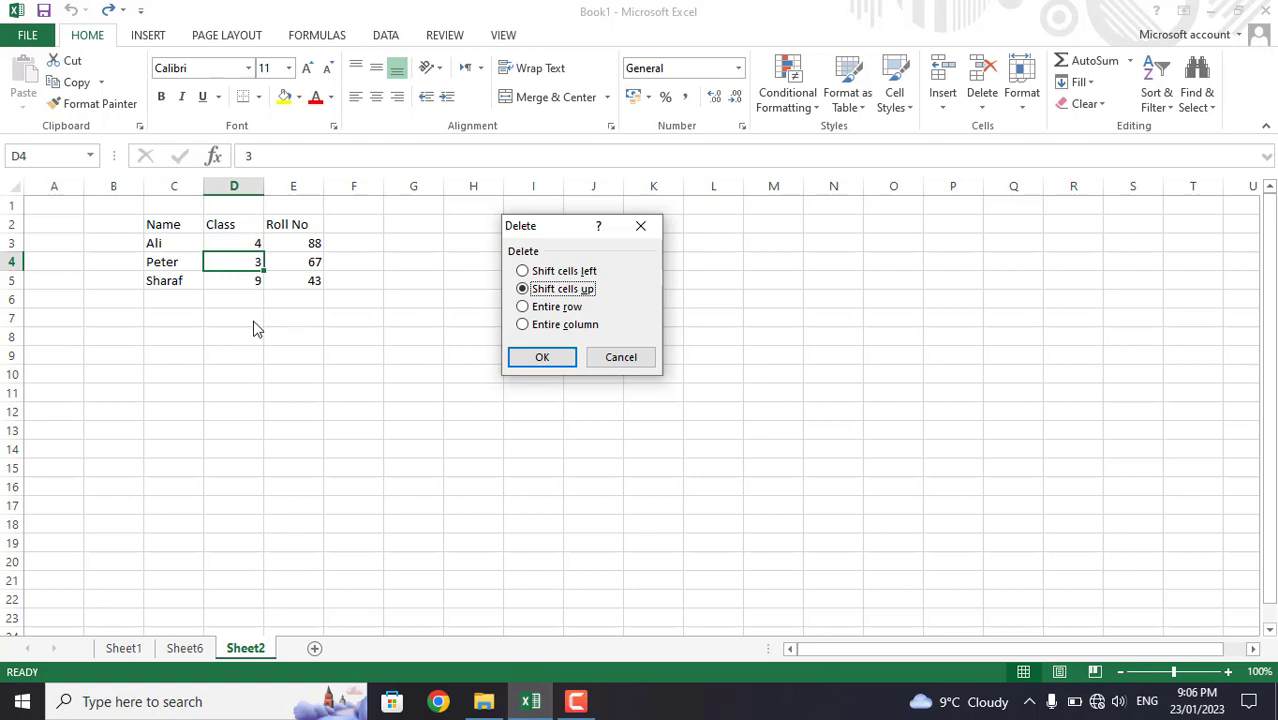
click(543, 358)
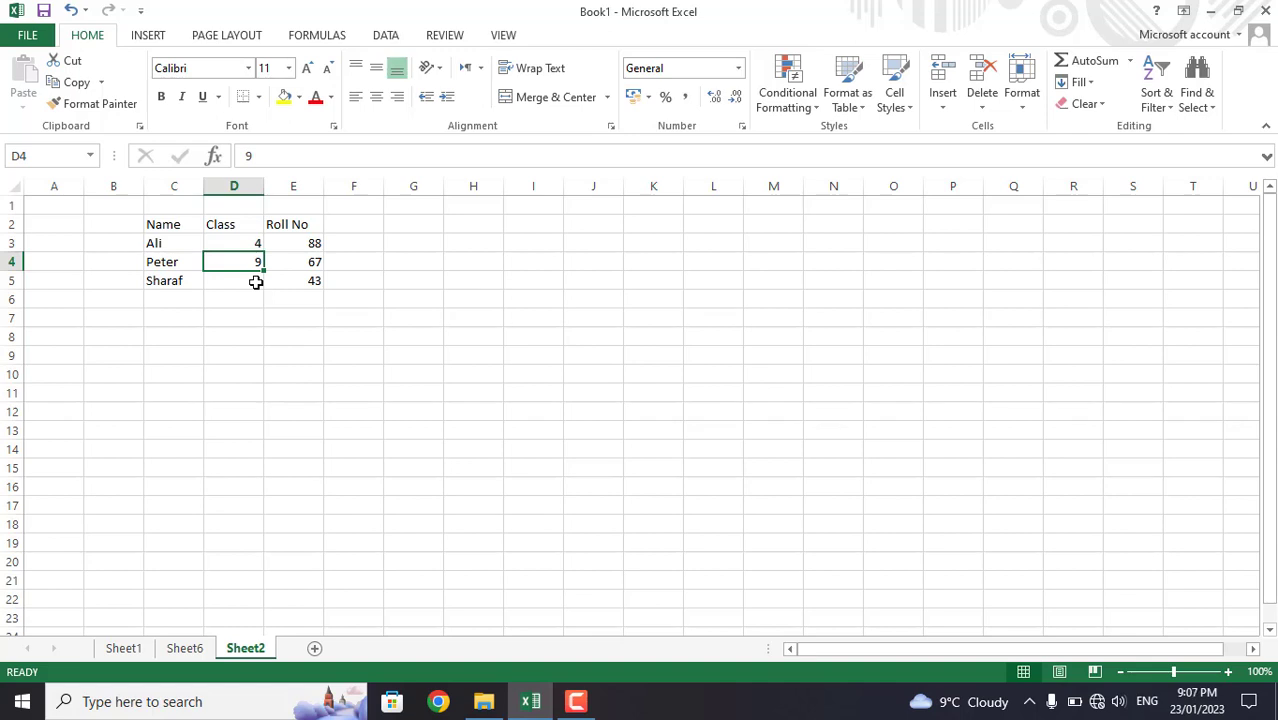
click(256, 283)
click(251, 259)
click(246, 280)
click(245, 262)
key(ctrl+z)
Step: Try deleting the Class column from cell D4 with the Entire column option, check the remaining headers, and undo the deletion
click(983, 104)
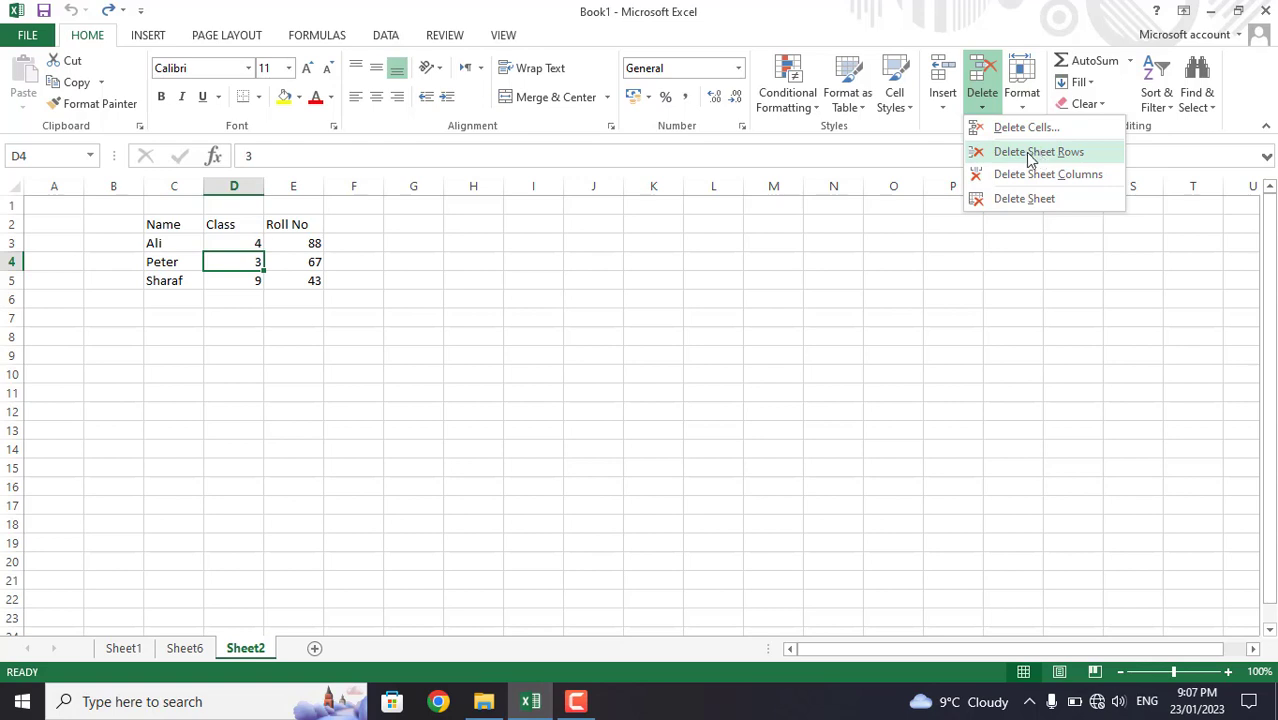
click(1026, 133)
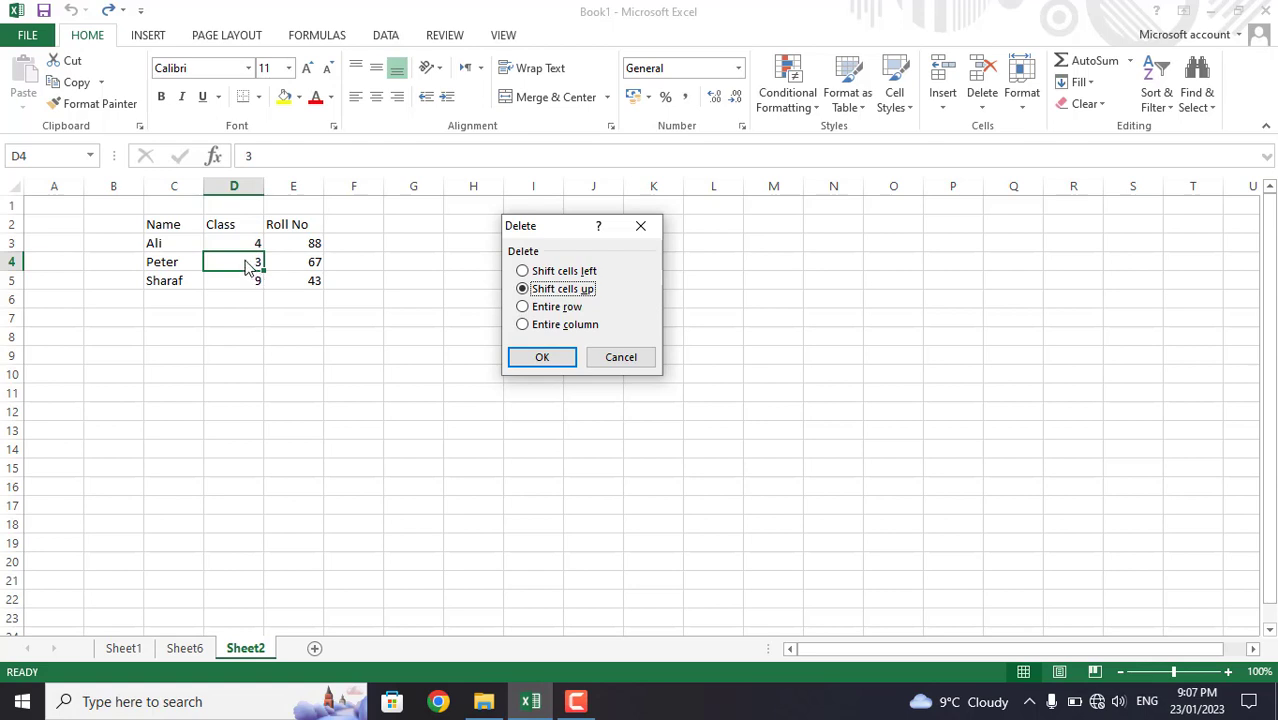
click(522, 307)
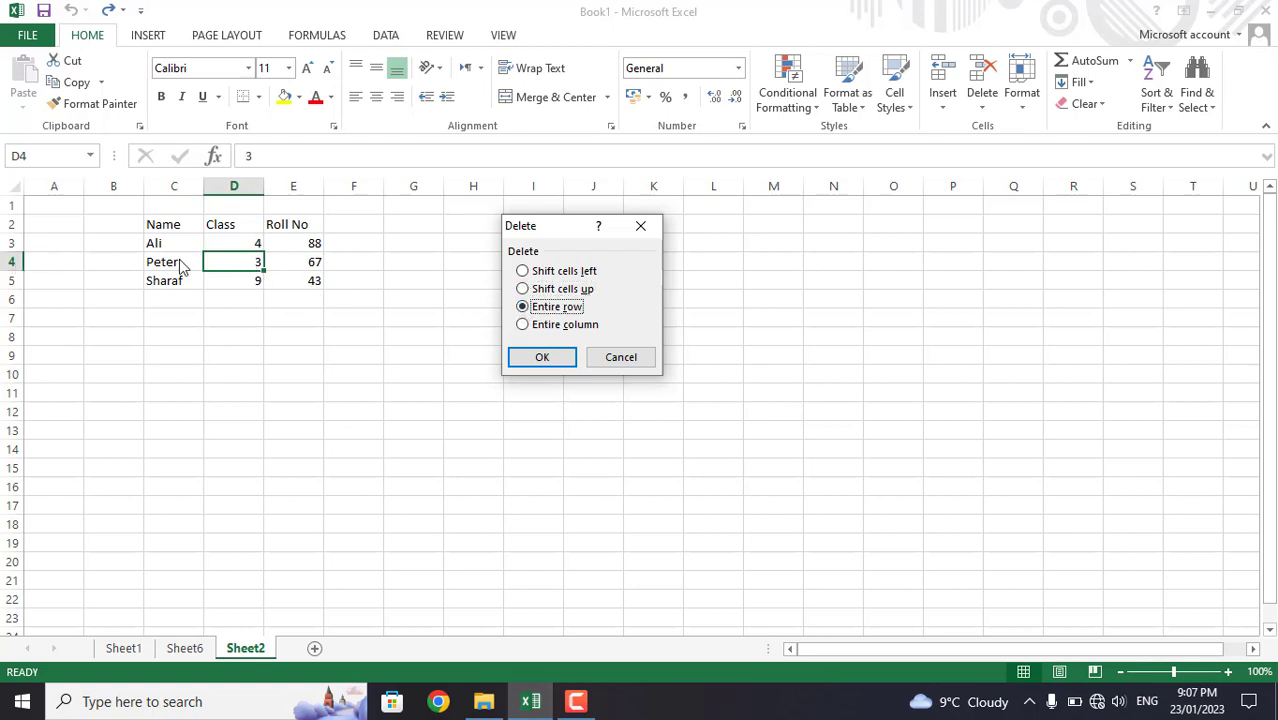
click(524, 325)
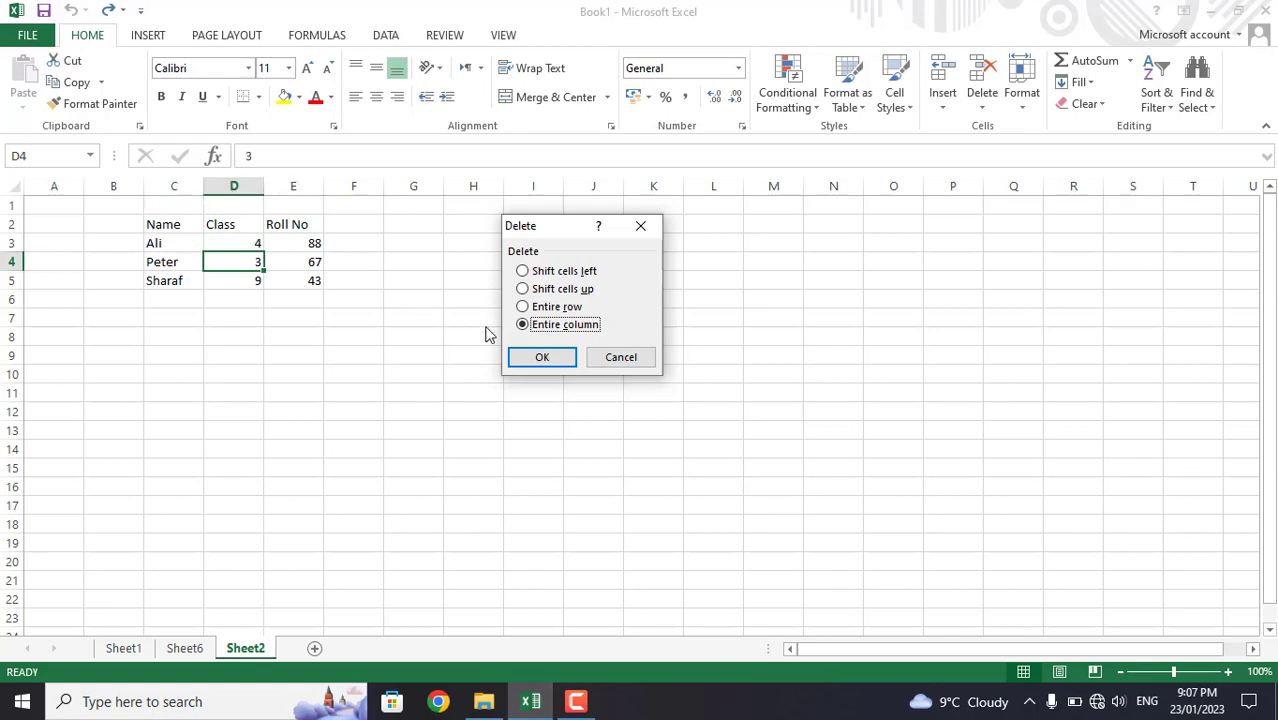
click(541, 358)
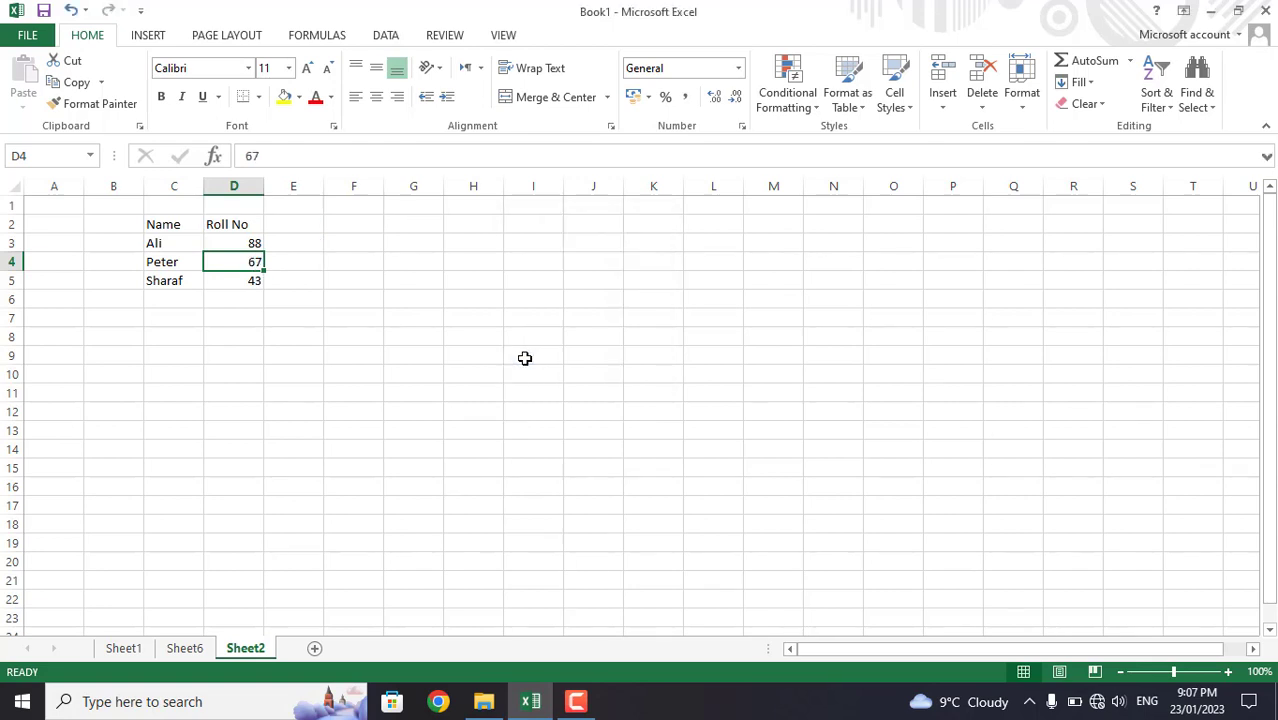
click(163, 225)
click(232, 224)
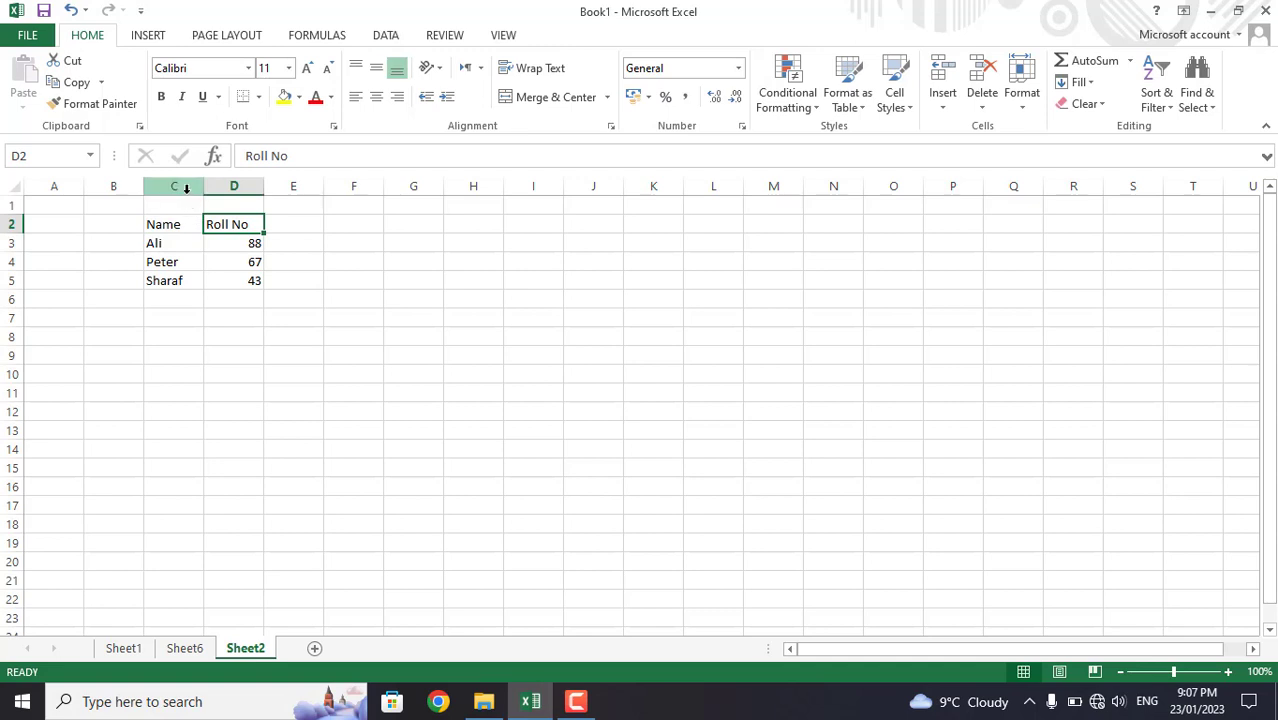
key(ctrl+z)
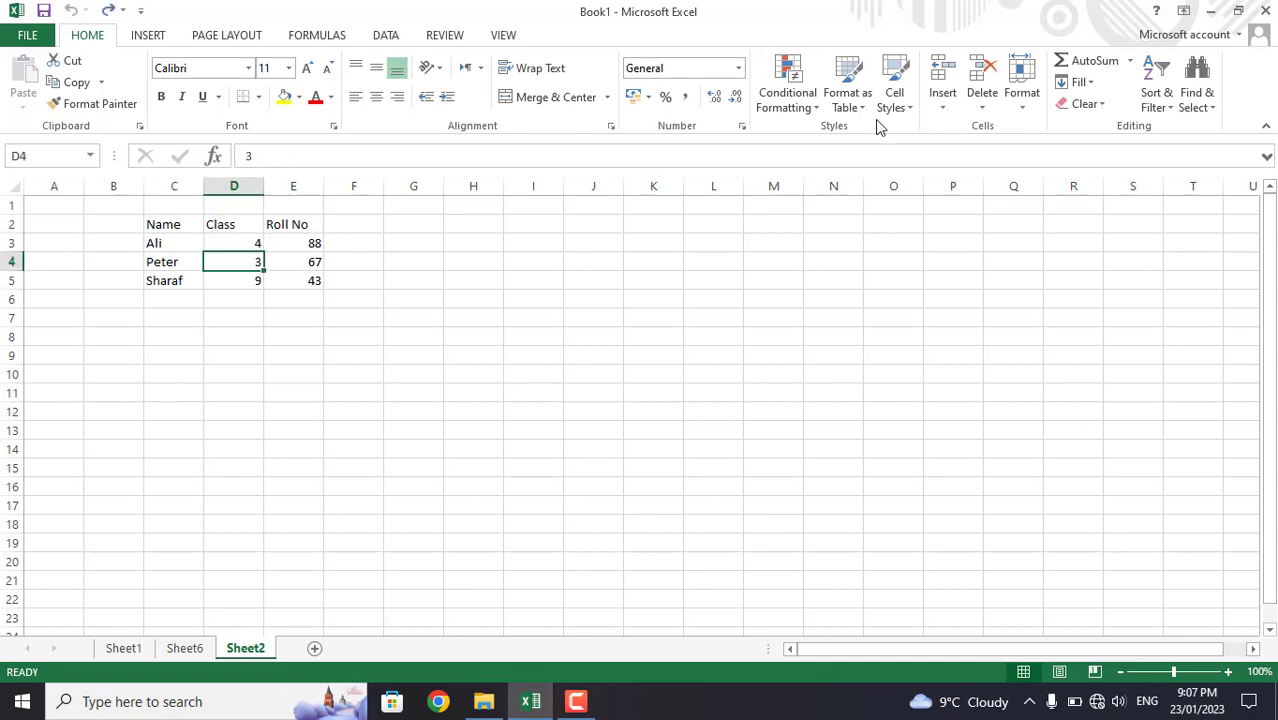
Step: Try deleting row 4 directly with Delete Sheet Rows, and undo it
click(982, 100)
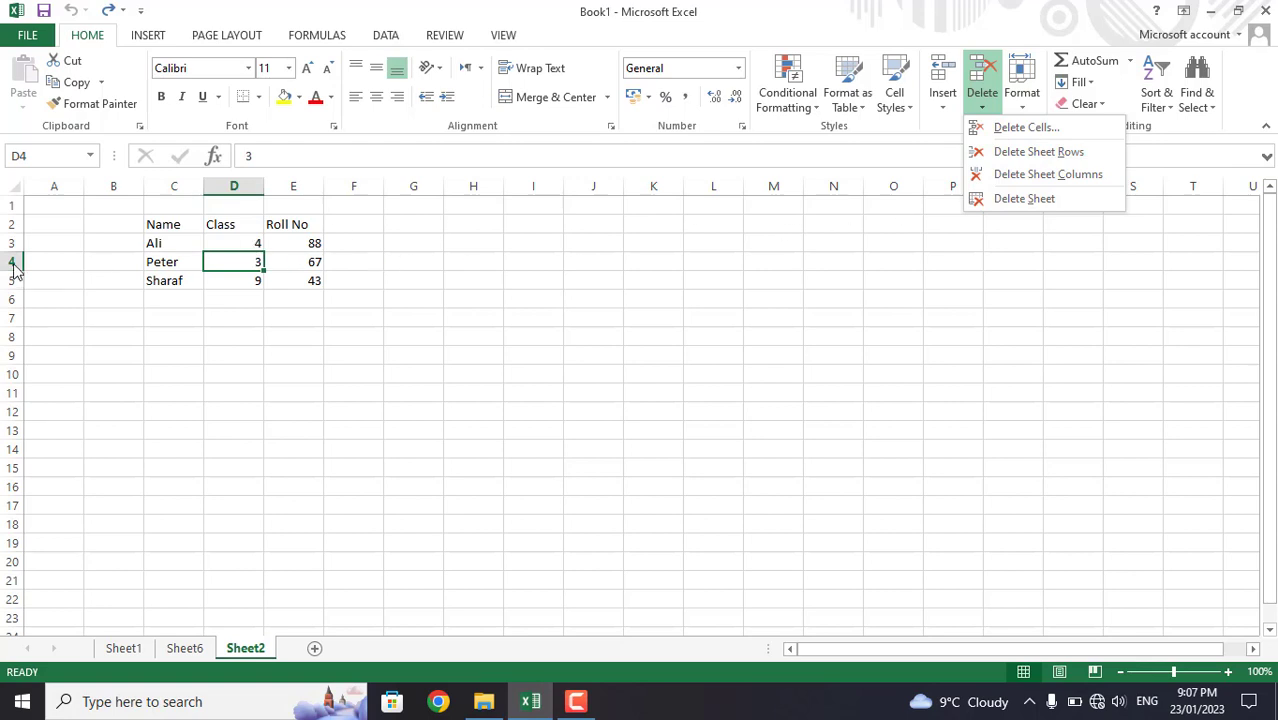
click(1040, 153)
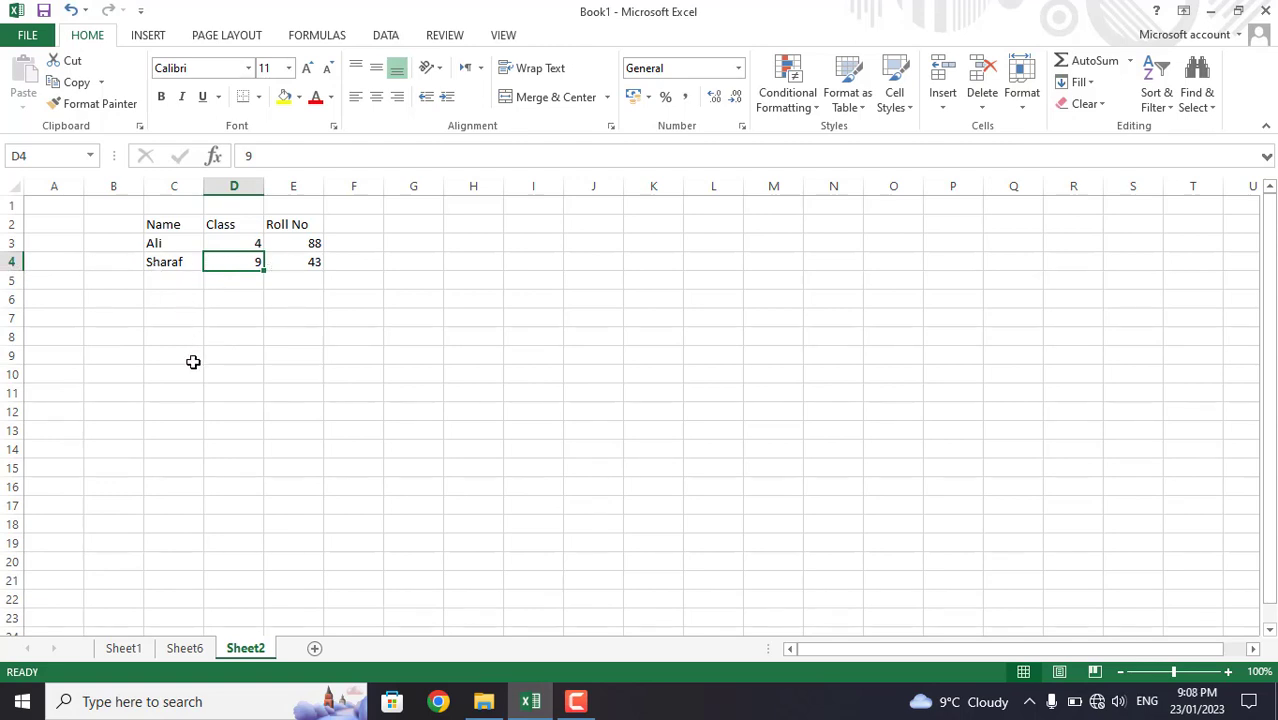
key(ctrl+z)
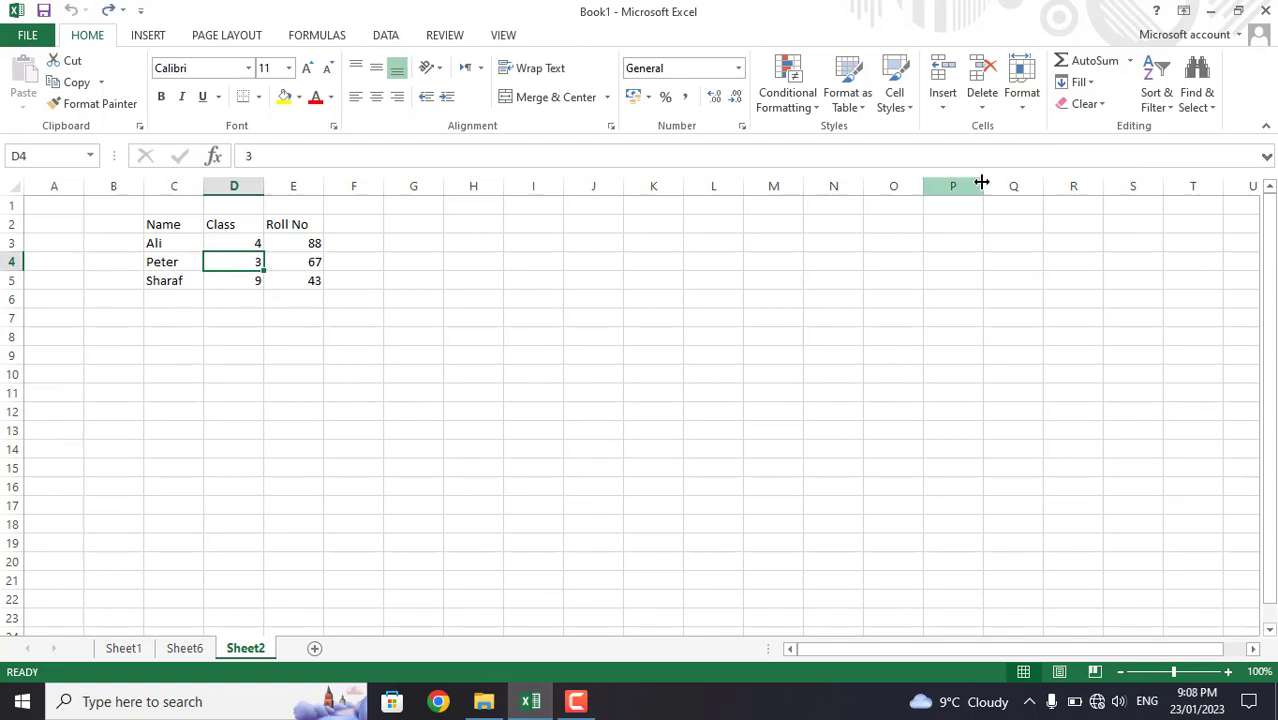
Step: Switch to the blank worksheet Sheet6 and remove it with Delete Sheet
click(981, 95)
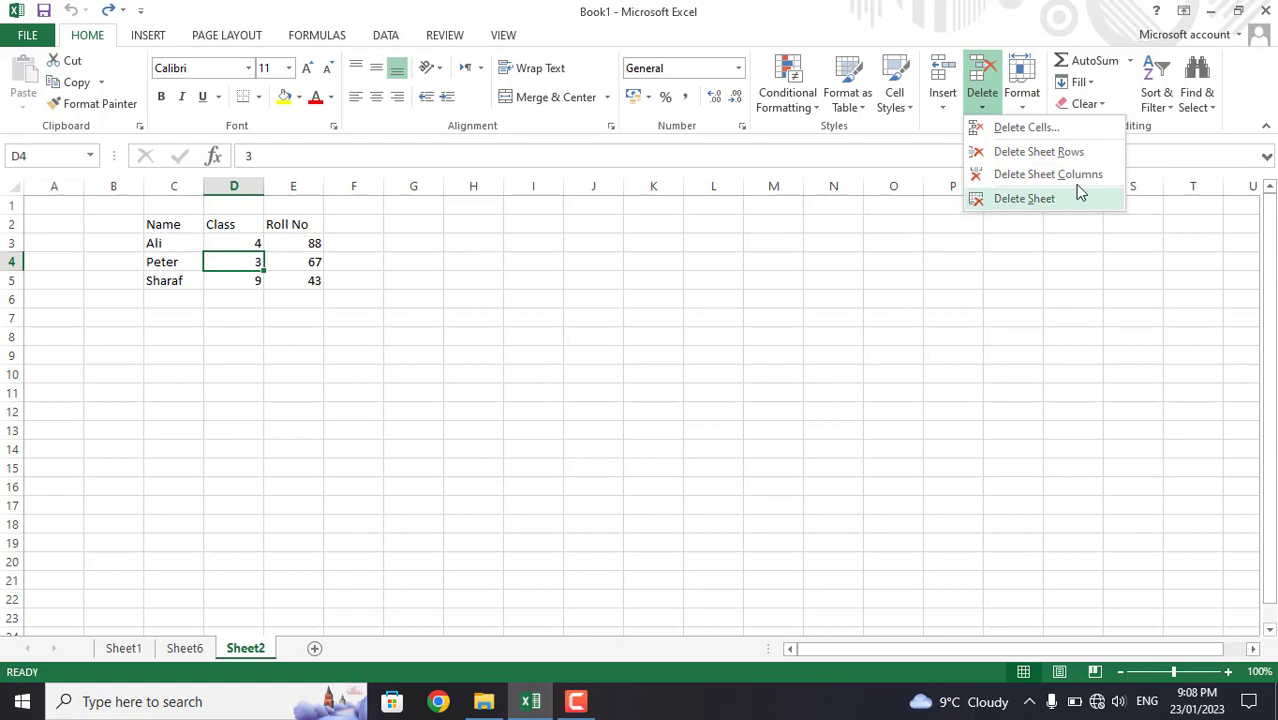
click(527, 405)
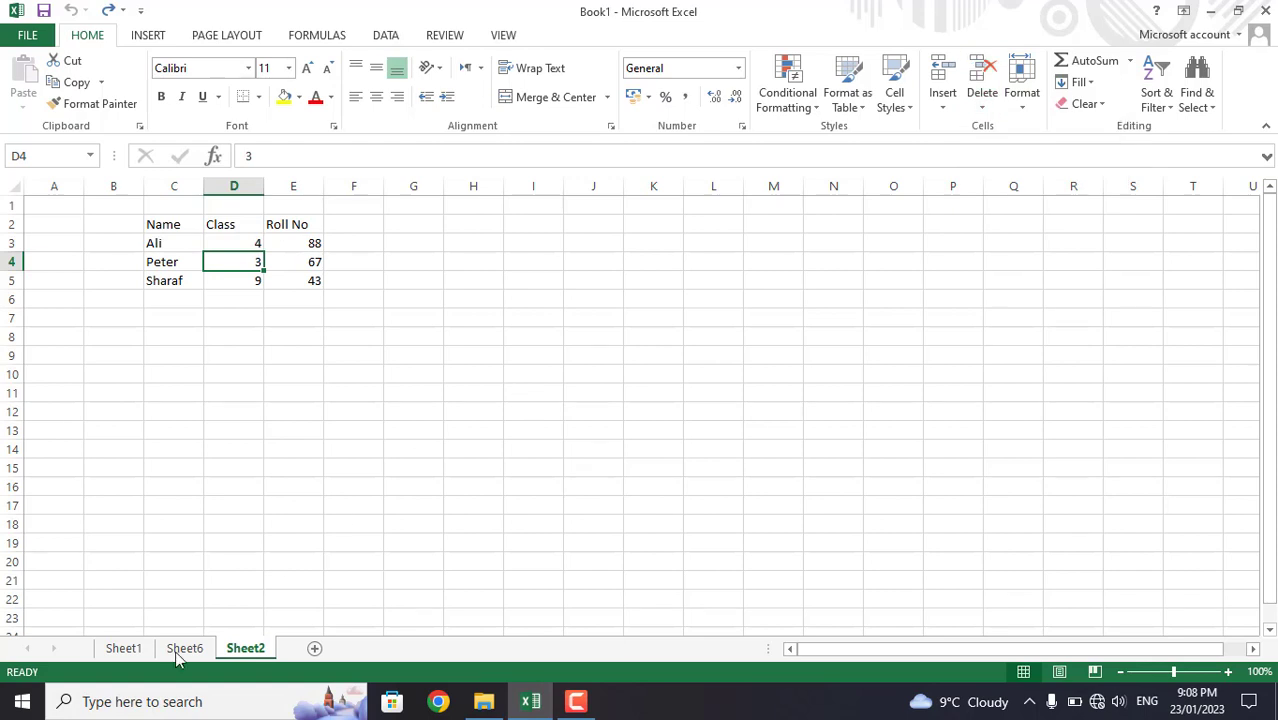
click(183, 648)
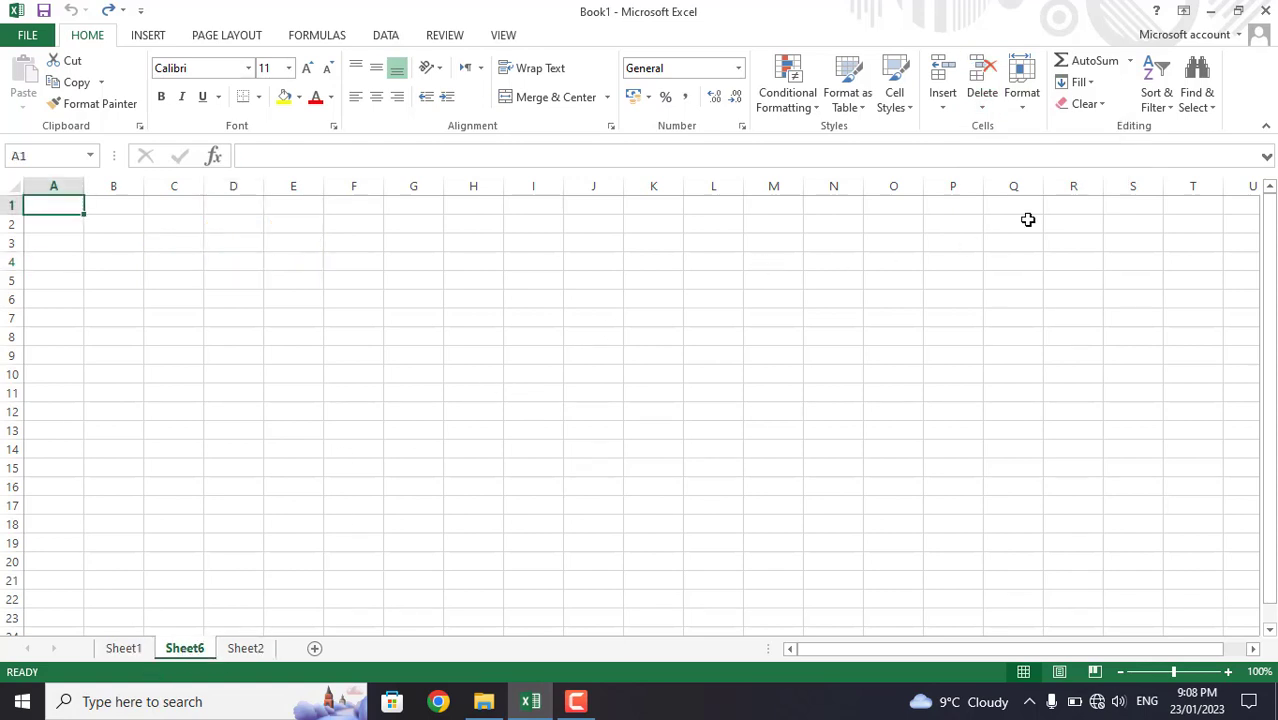
click(984, 104)
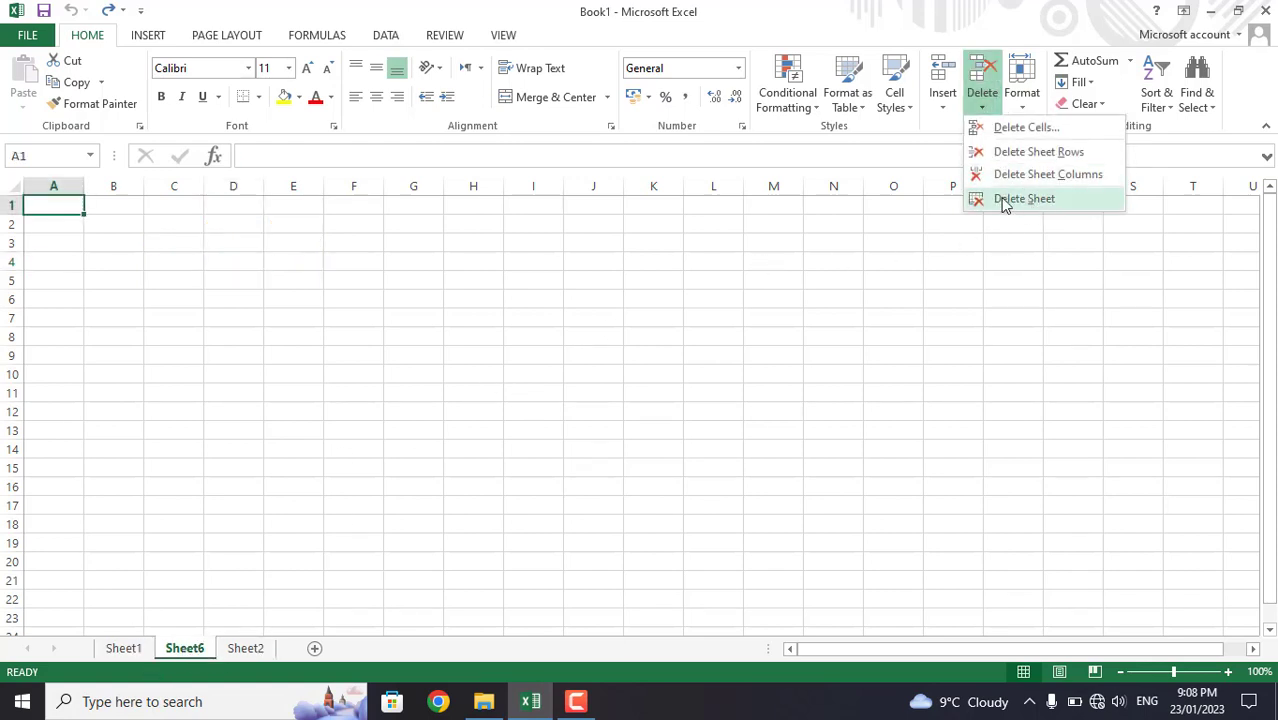
click(1030, 200)
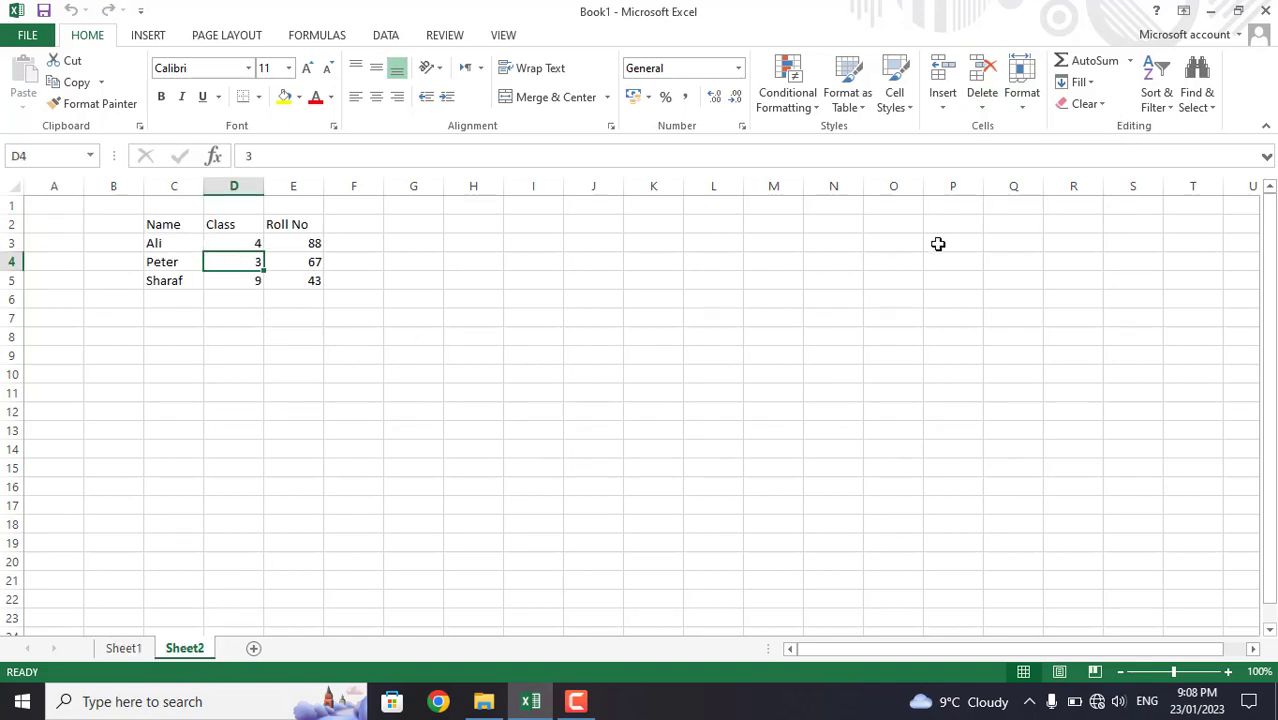
Step: Increase the height of row 4 with Row Height, check its lower border, and refit the row with AutoFit Row Height
click(1030, 117)
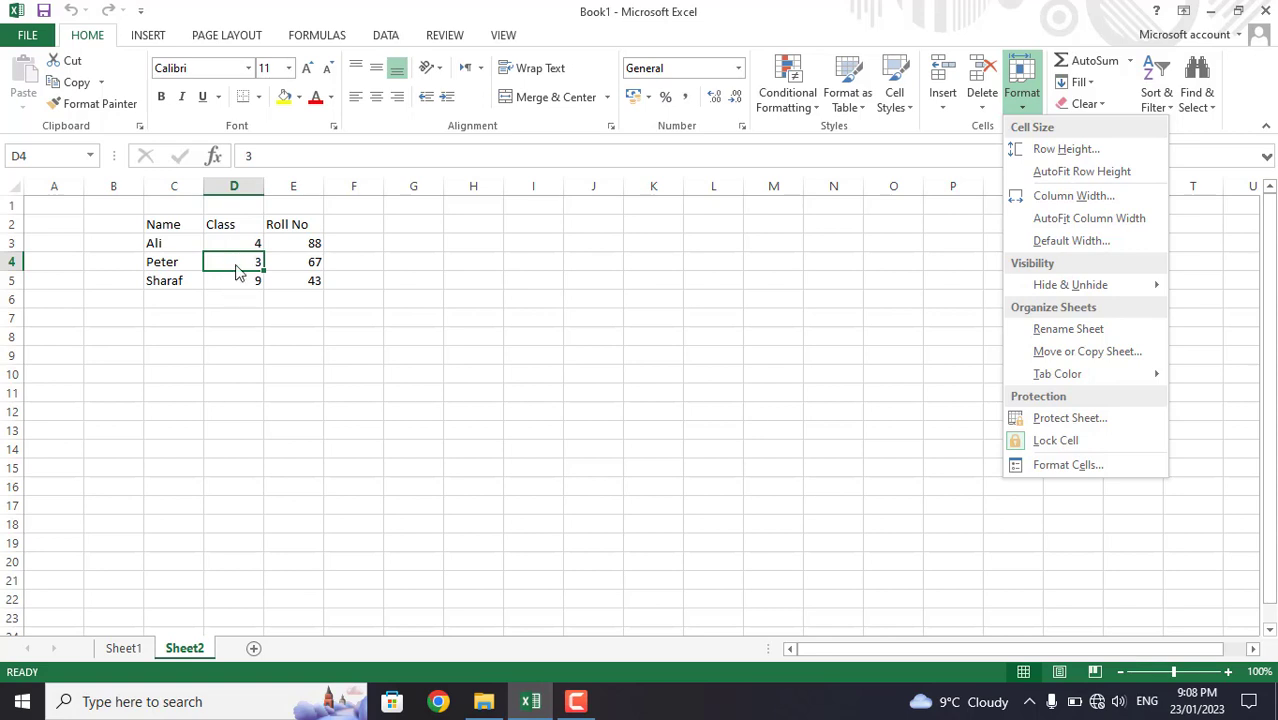
click(1066, 150)
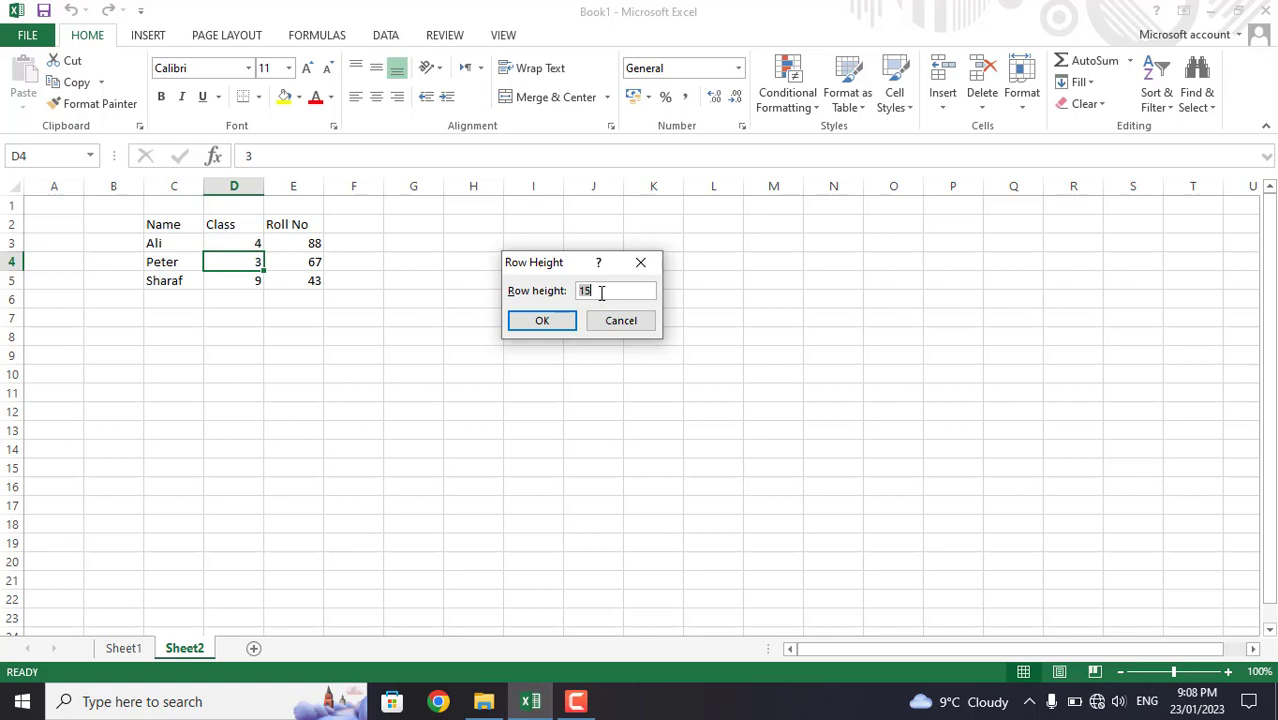
click(552, 321)
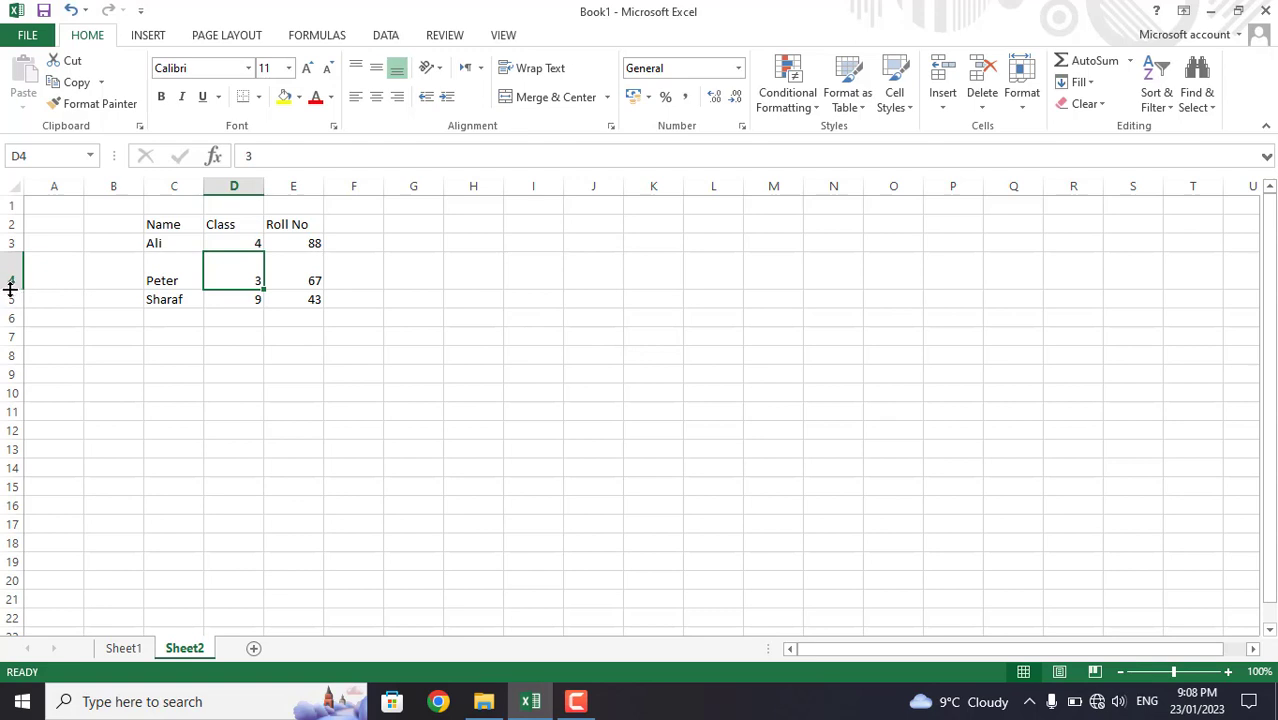
drag(8, 288, 10, 286)
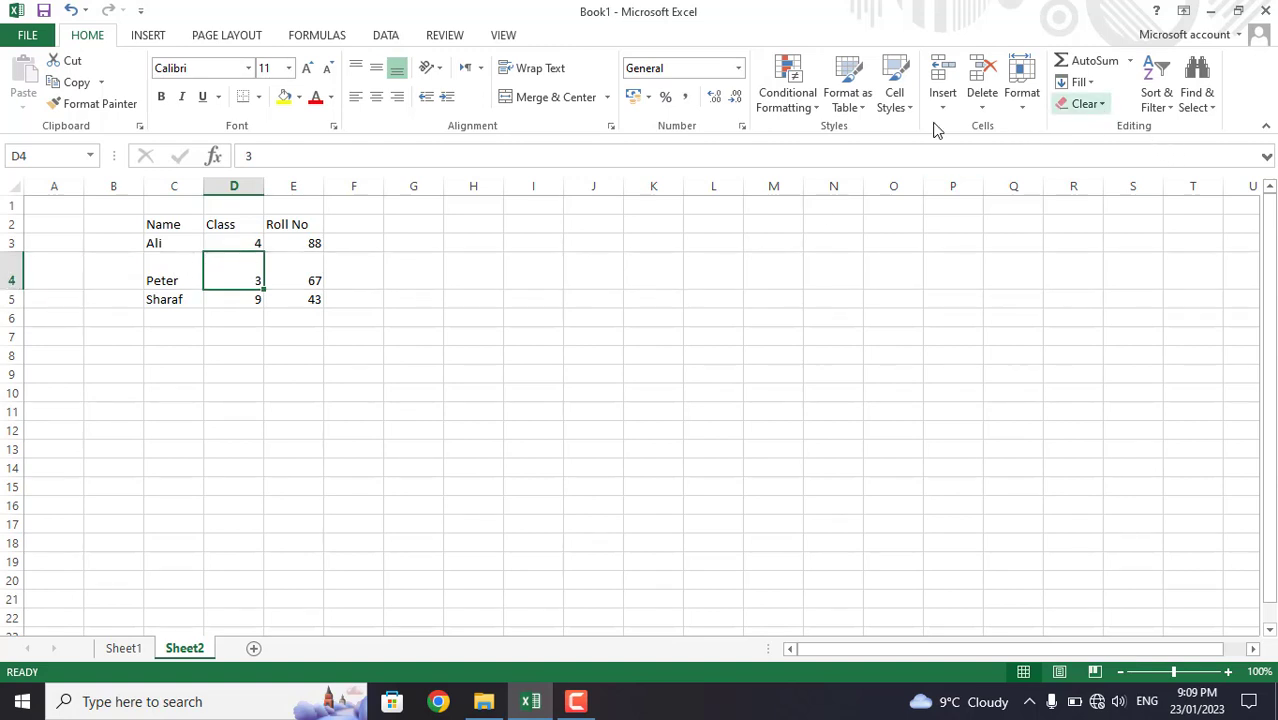
click(1026, 108)
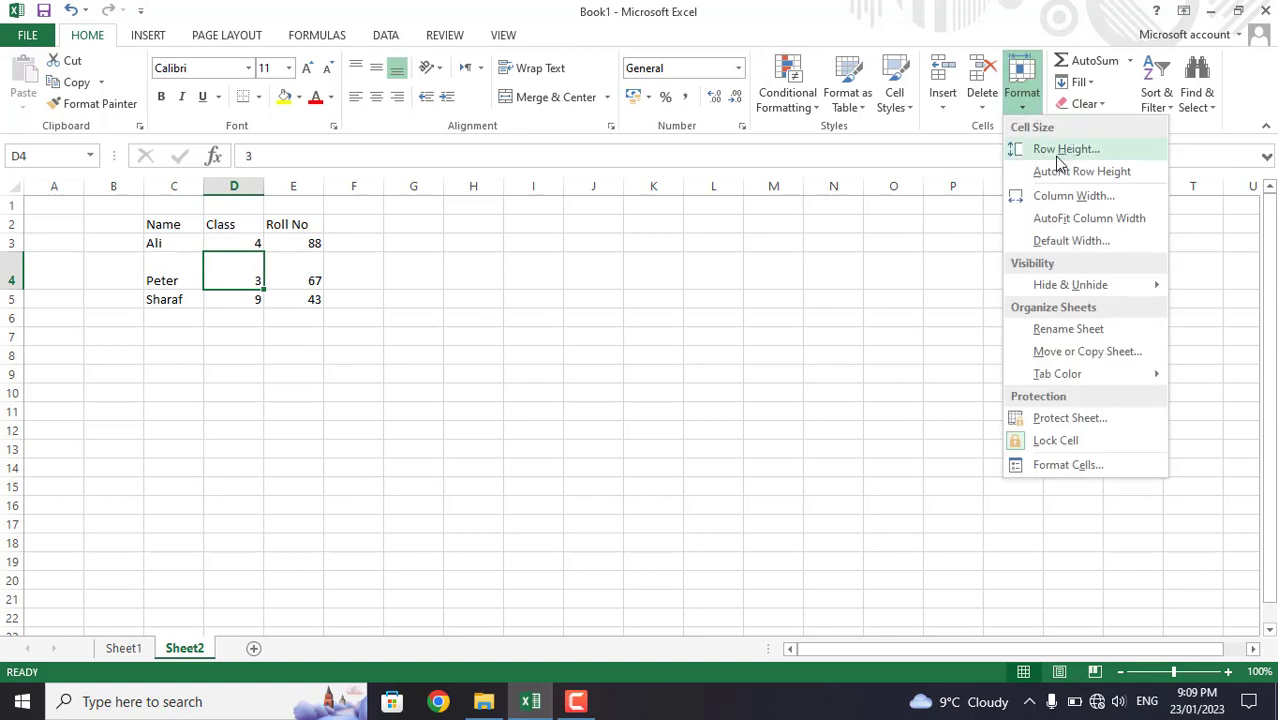
click(1062, 172)
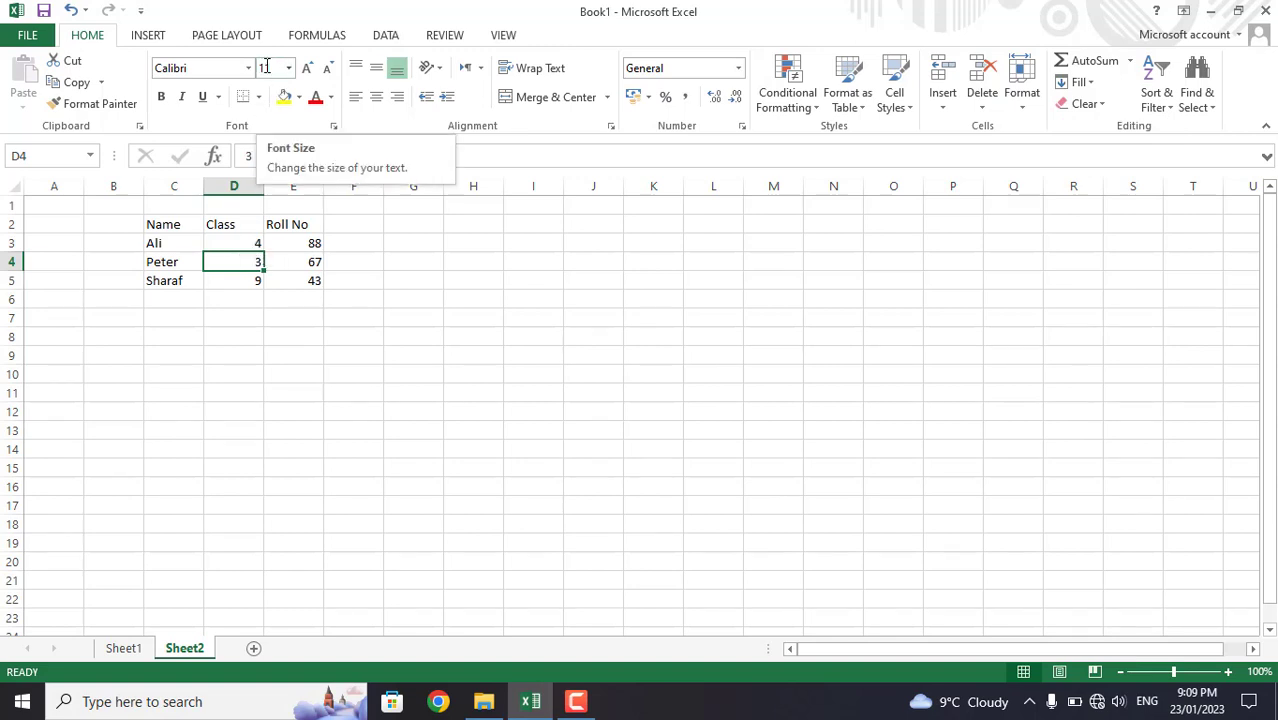
Step: Make the Class column several times wider from cell D4 with the Column Width option
click(1020, 112)
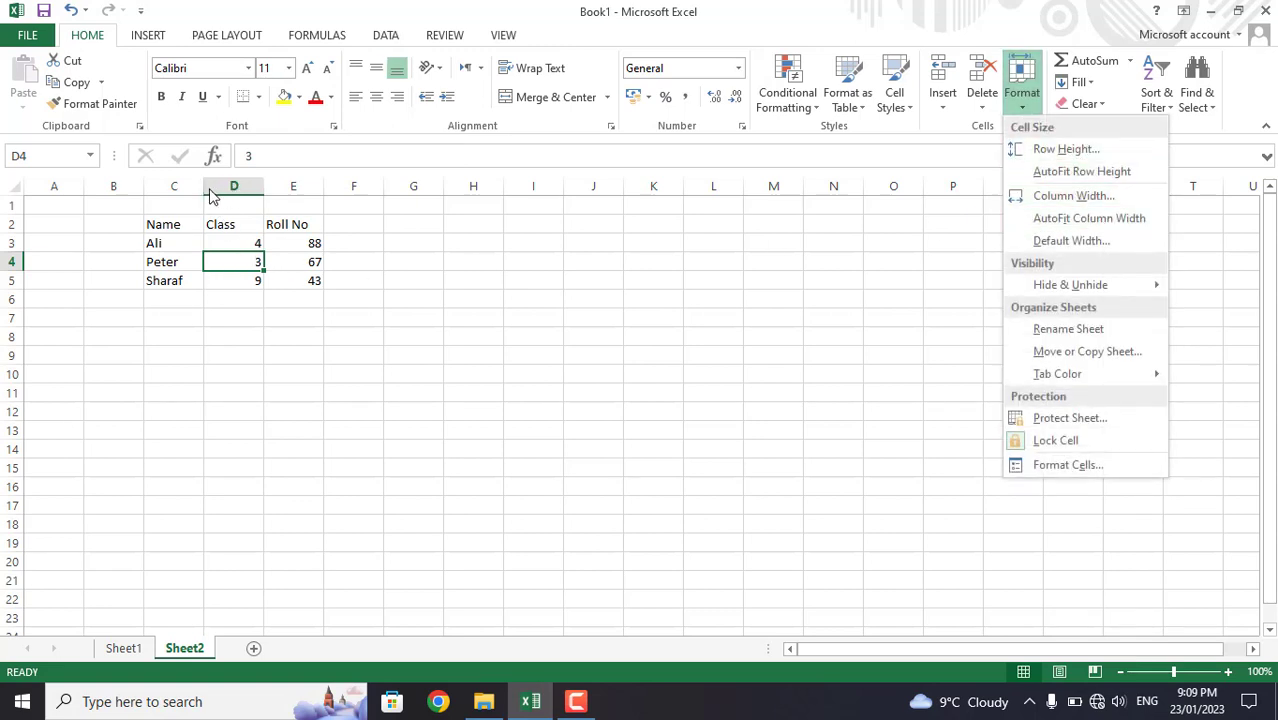
click(1070, 205)
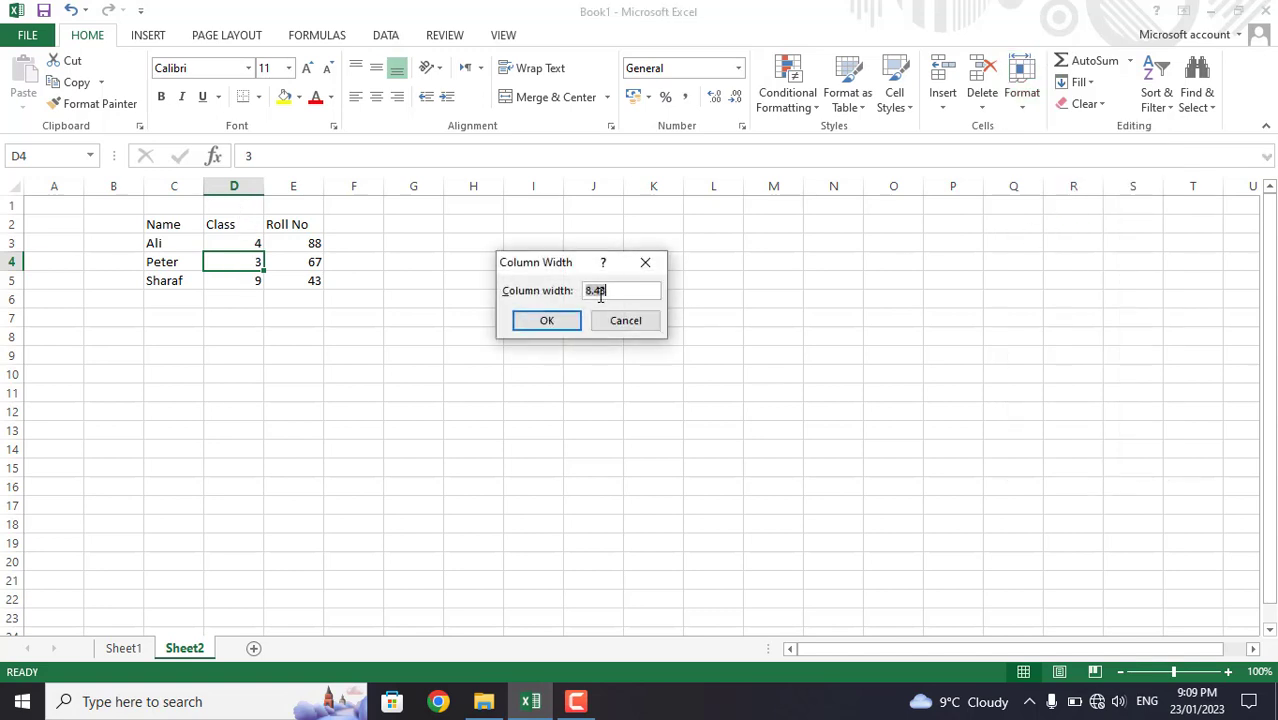
key(Return)
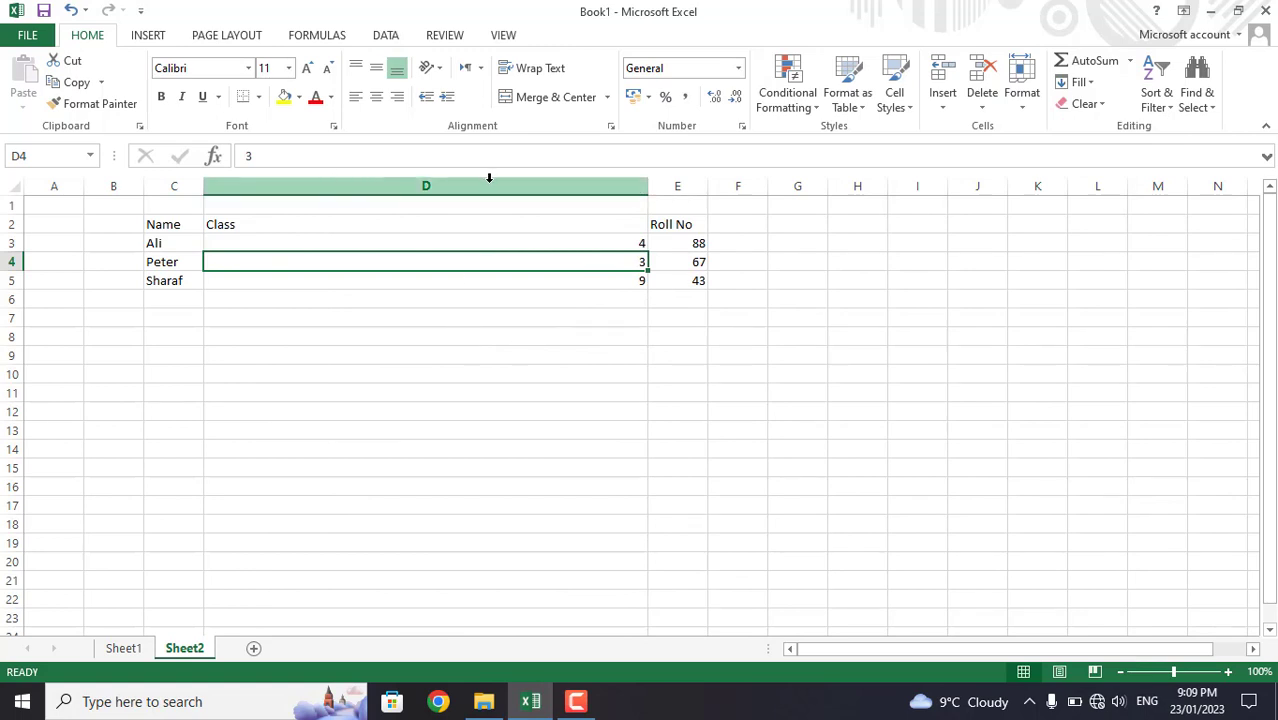
key(ctrl+z)
click(1020, 90)
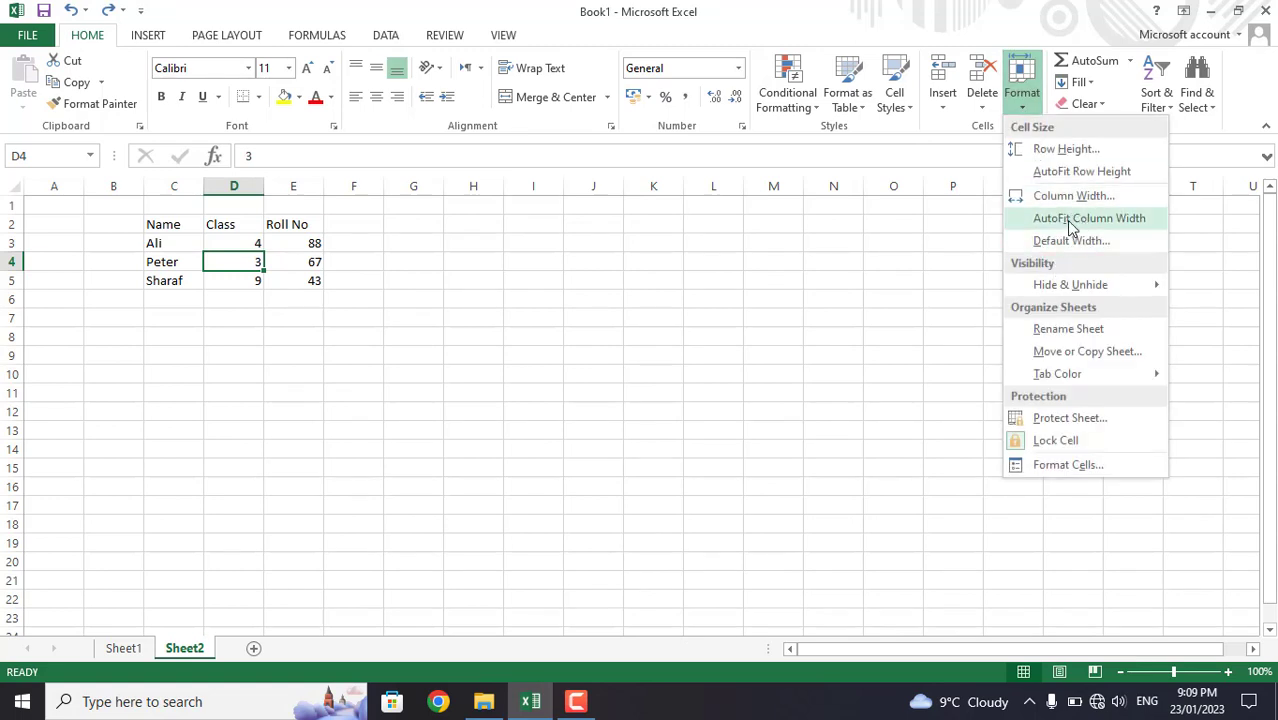
click(368, 270)
key(ctrl+z)
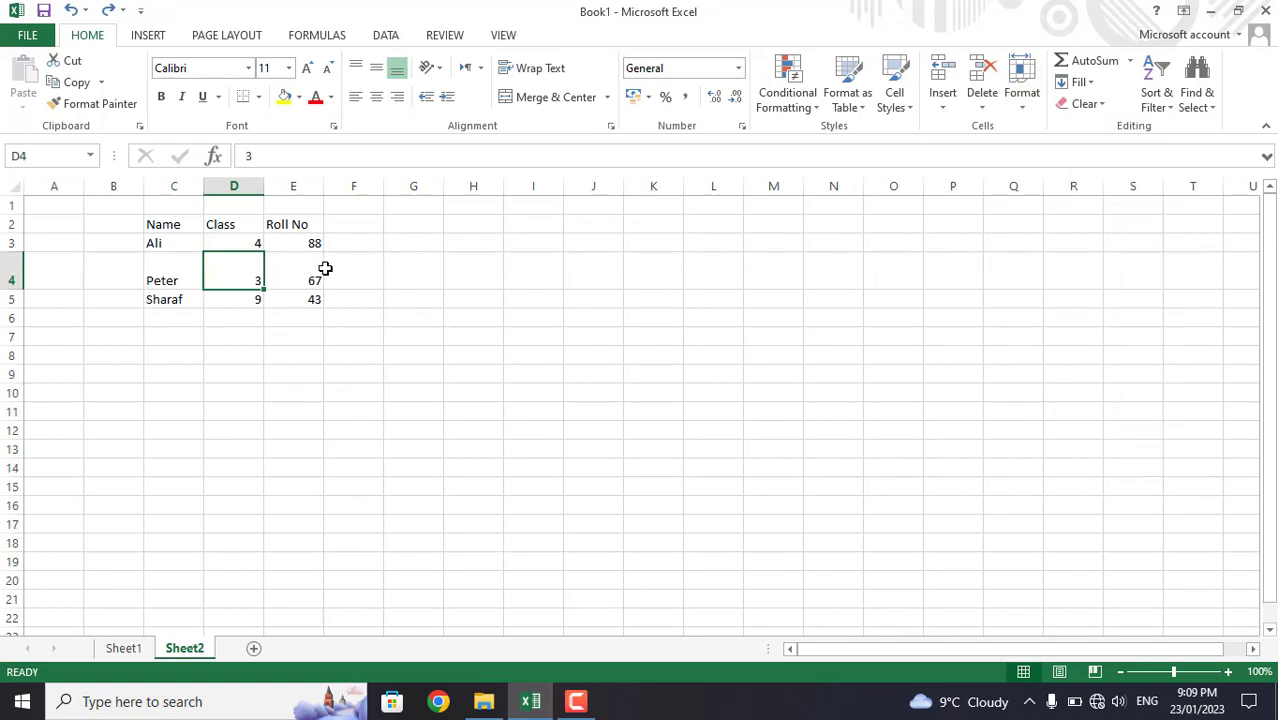
key(ctrl+y)
key(ctrl+y)
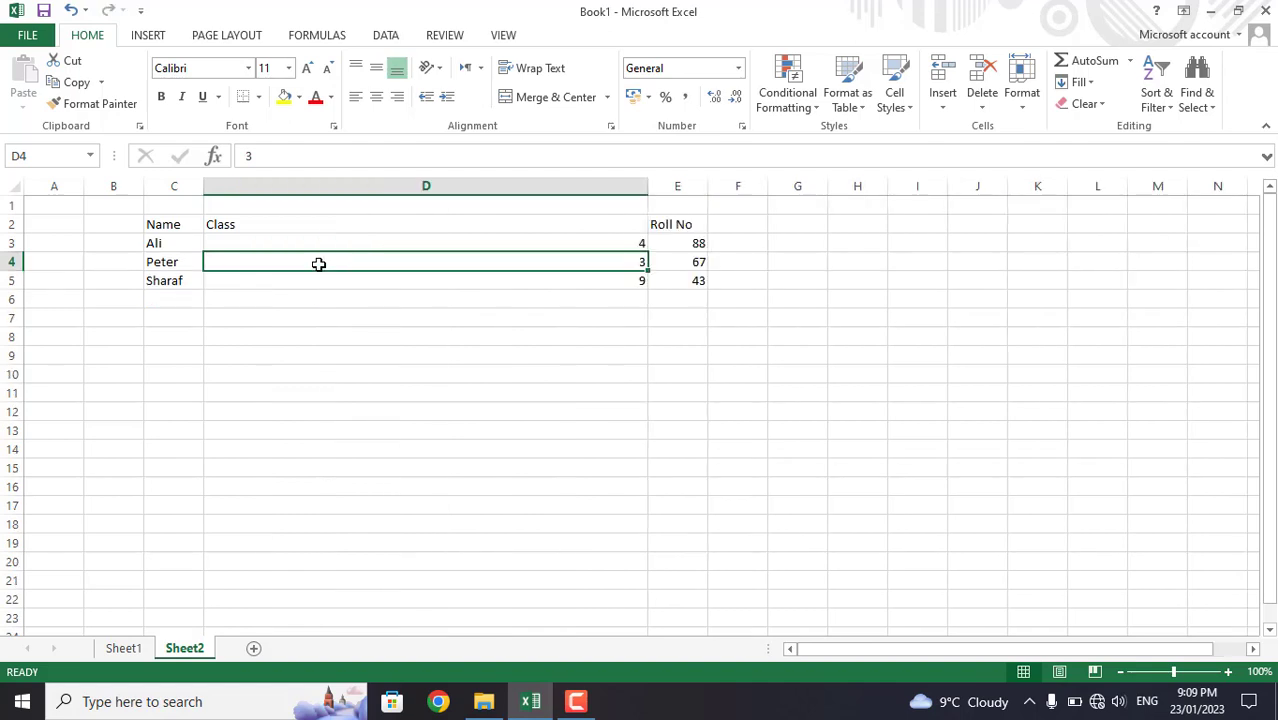
Step: Try AutoFit Column Width on cell D4, compare the Class header in D2 with the value in D4, and undo the fit
click(1027, 118)
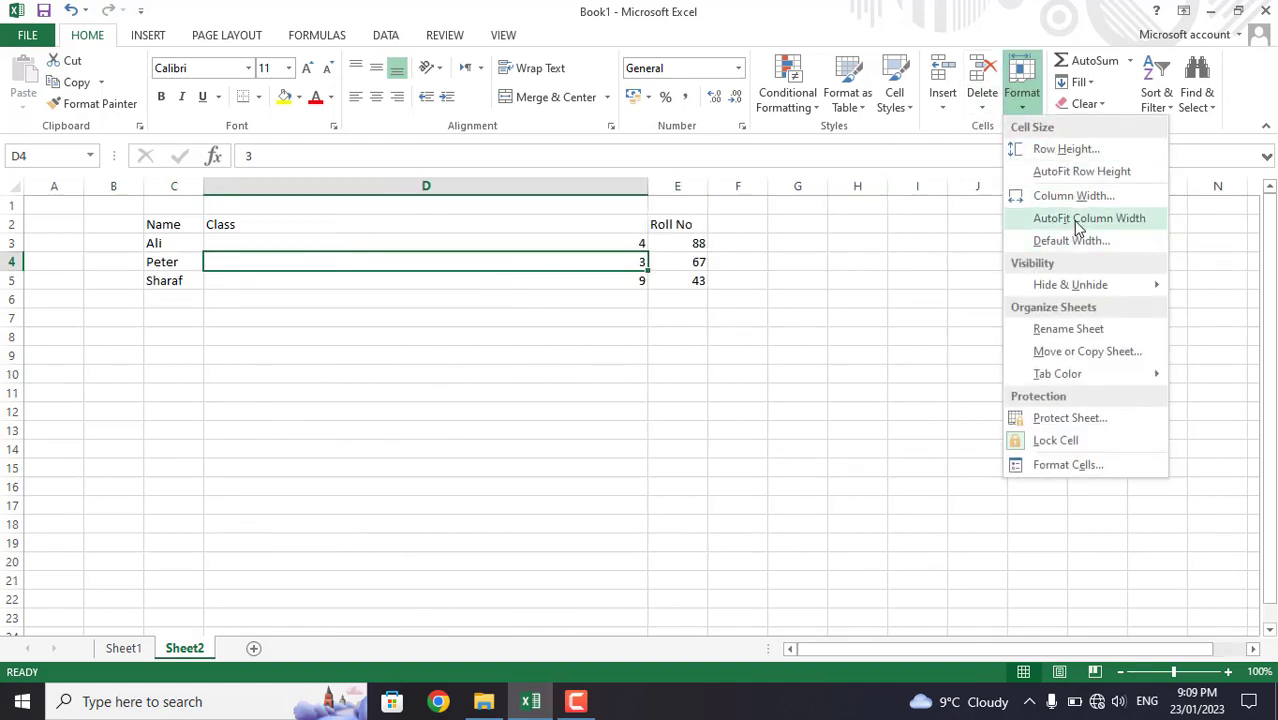
click(1078, 220)
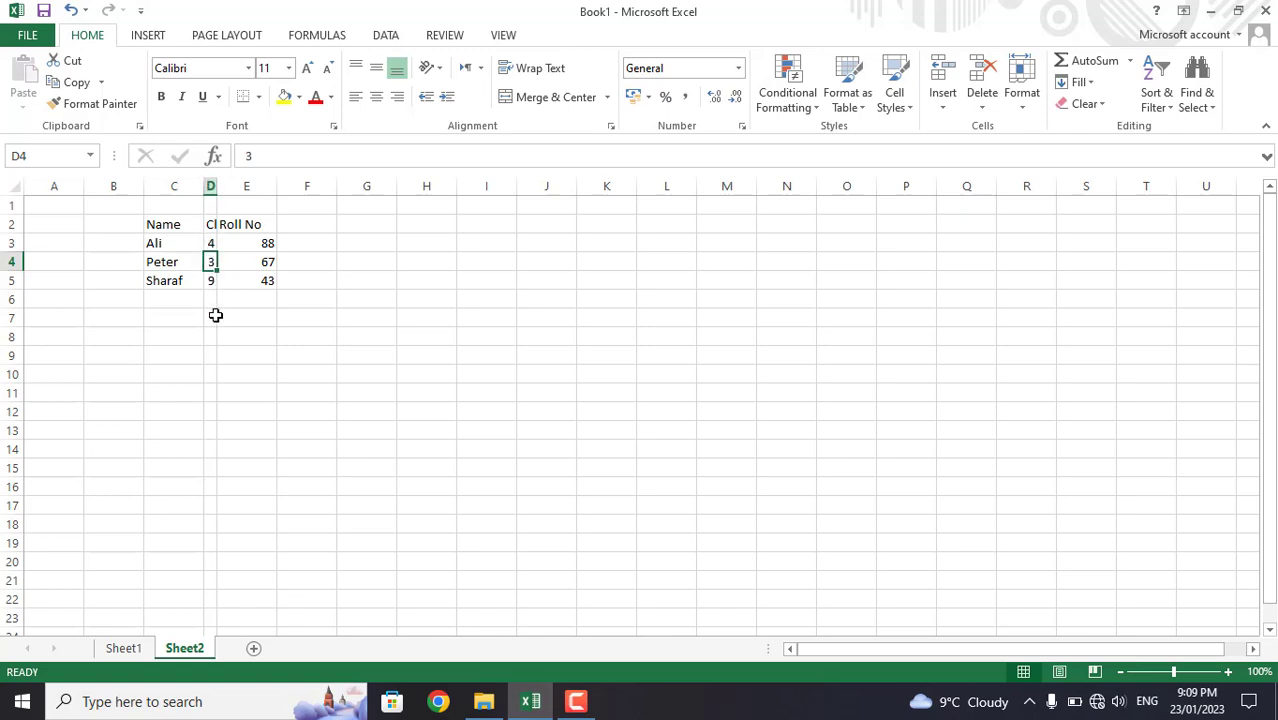
click(209, 224)
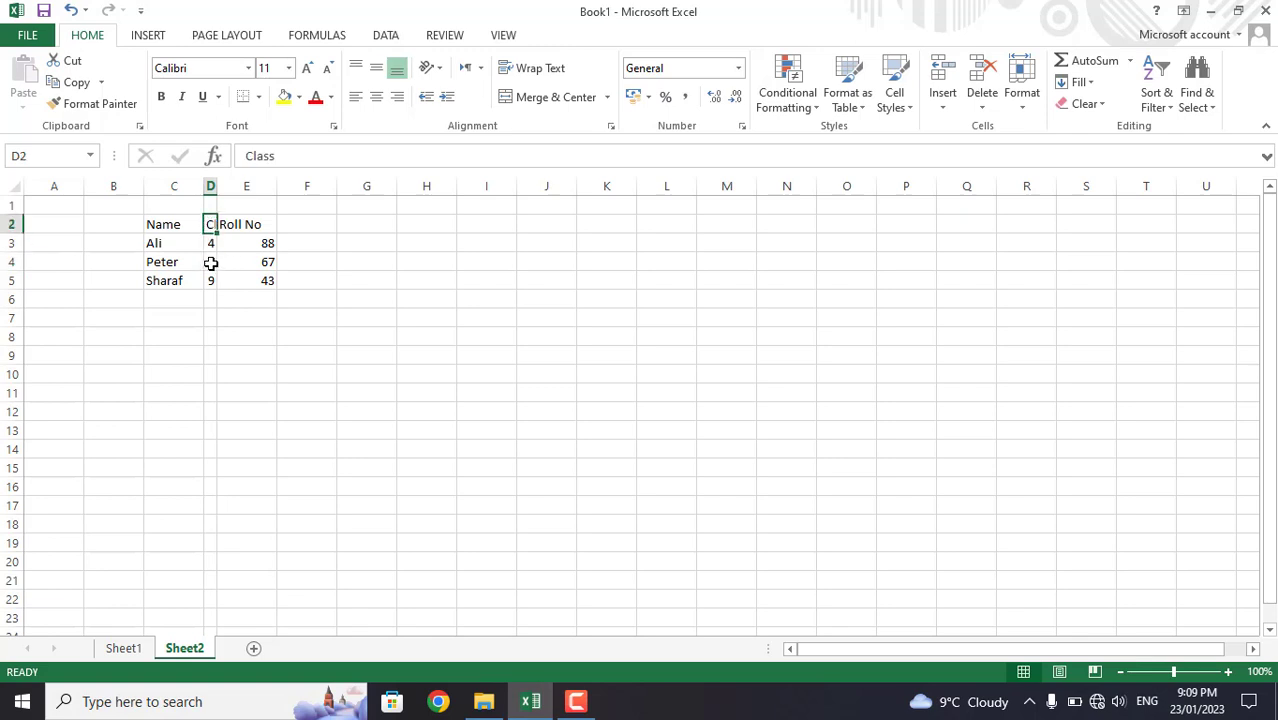
click(210, 262)
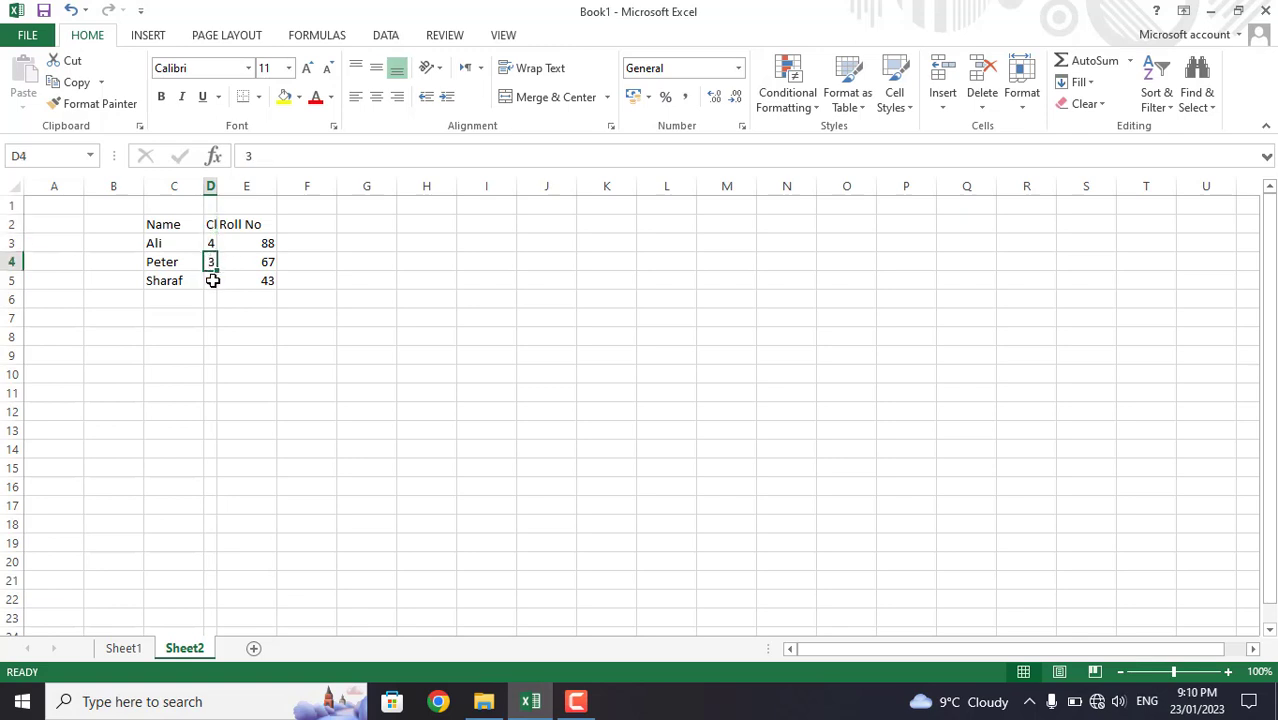
key(ctrl+z)
Step: Try AutoFit Column Width based on the Class header in D2, and undo the fit
click(243, 227)
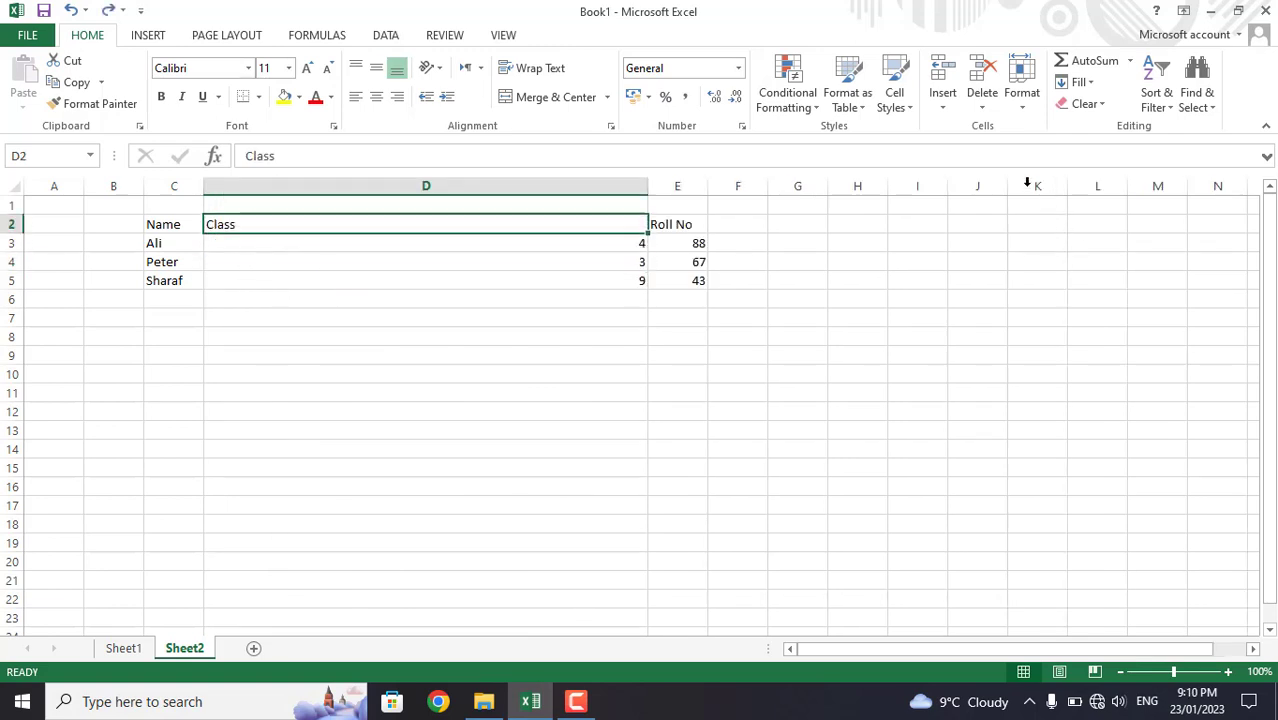
click(1021, 98)
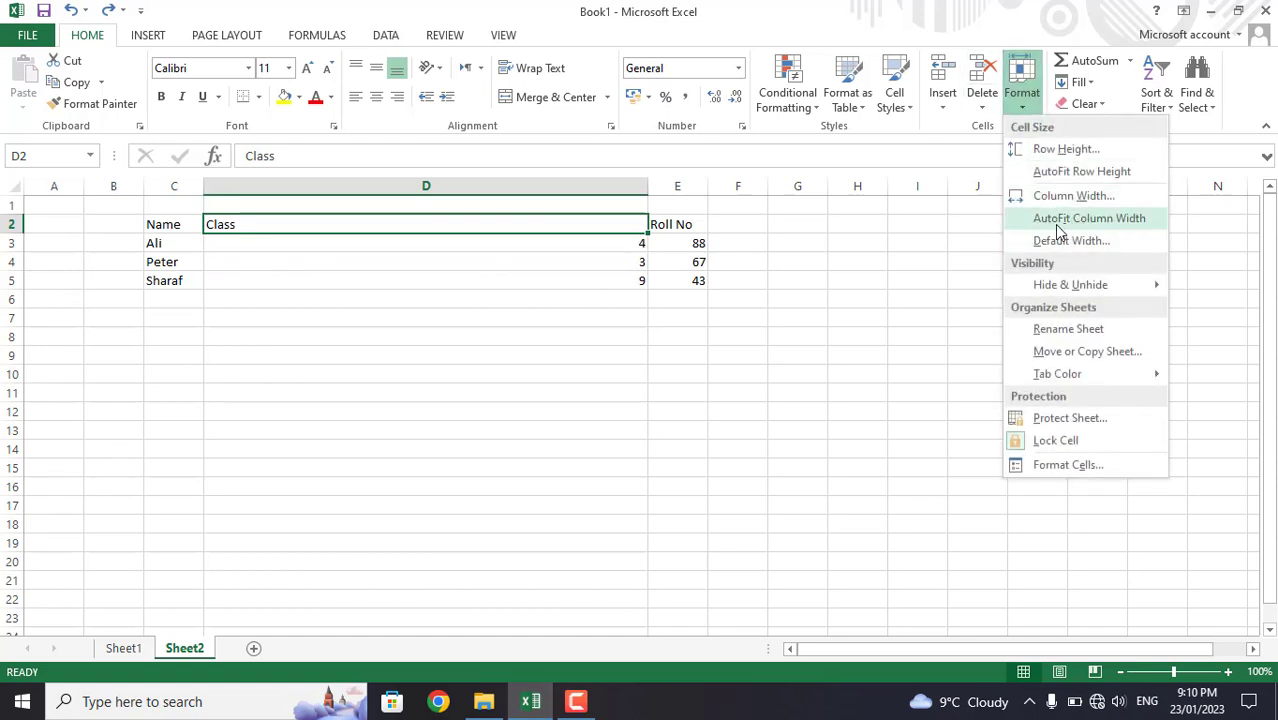
click(1087, 220)
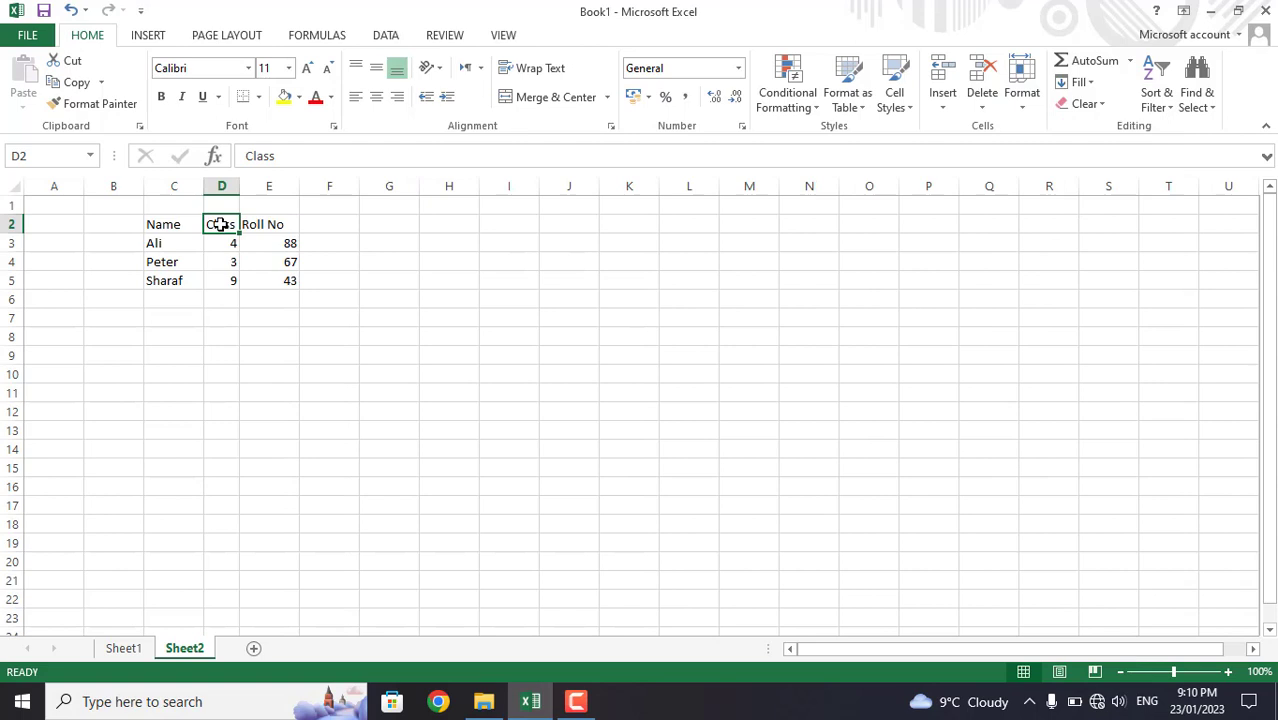
click(222, 262)
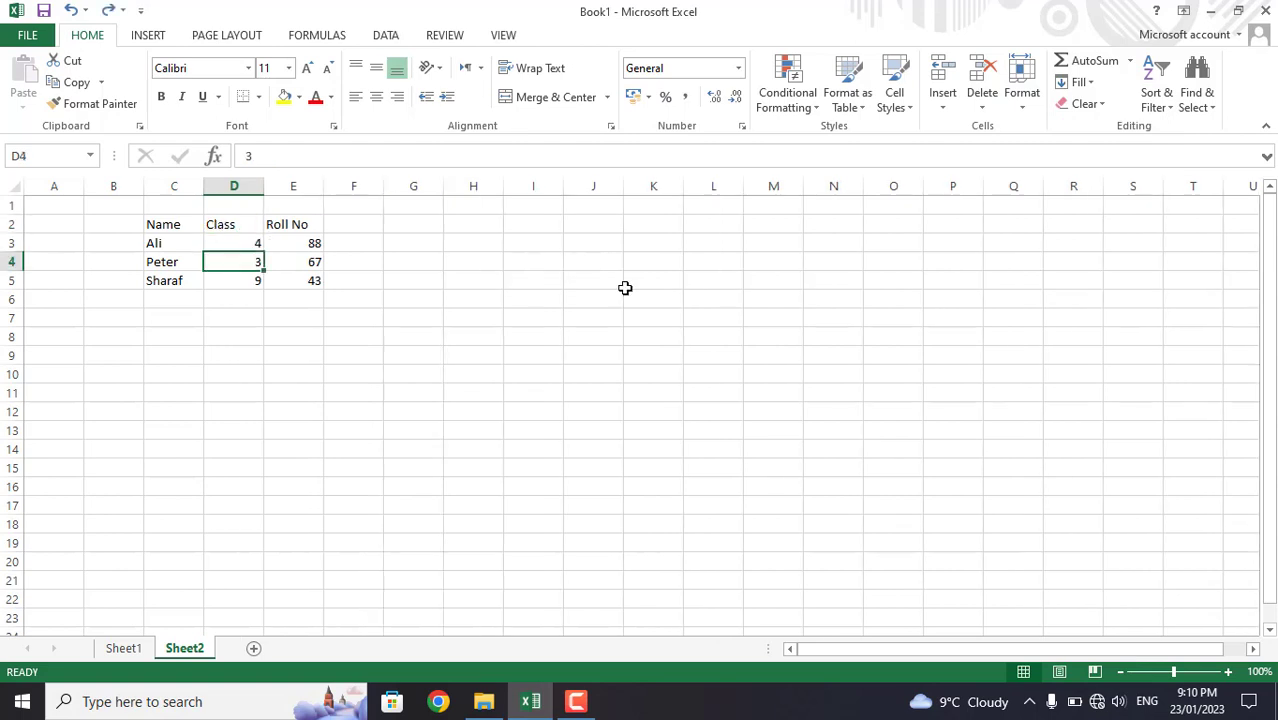
key(ctrl+z)
Step: Accept a standard column width of 8.43 for the sheet with the Default Width option
click(1018, 98)
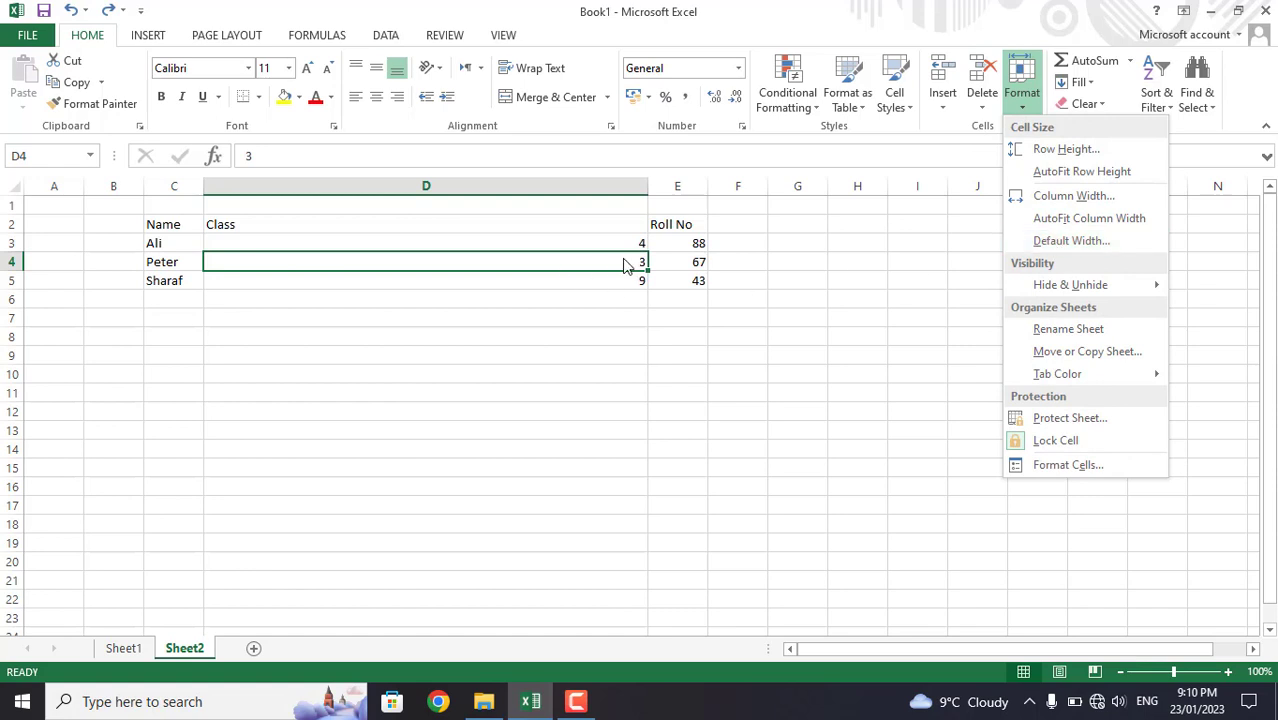
click(835, 284)
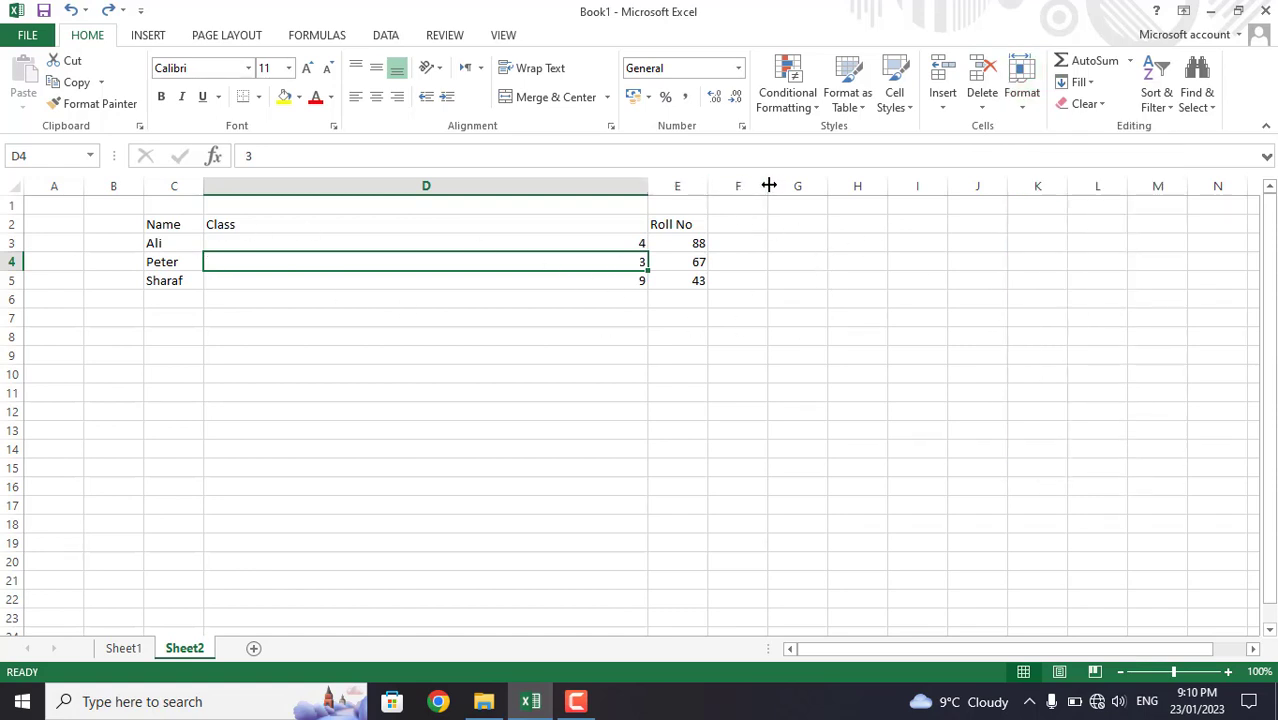
drag(768, 185, 768, 185)
click(1024, 118)
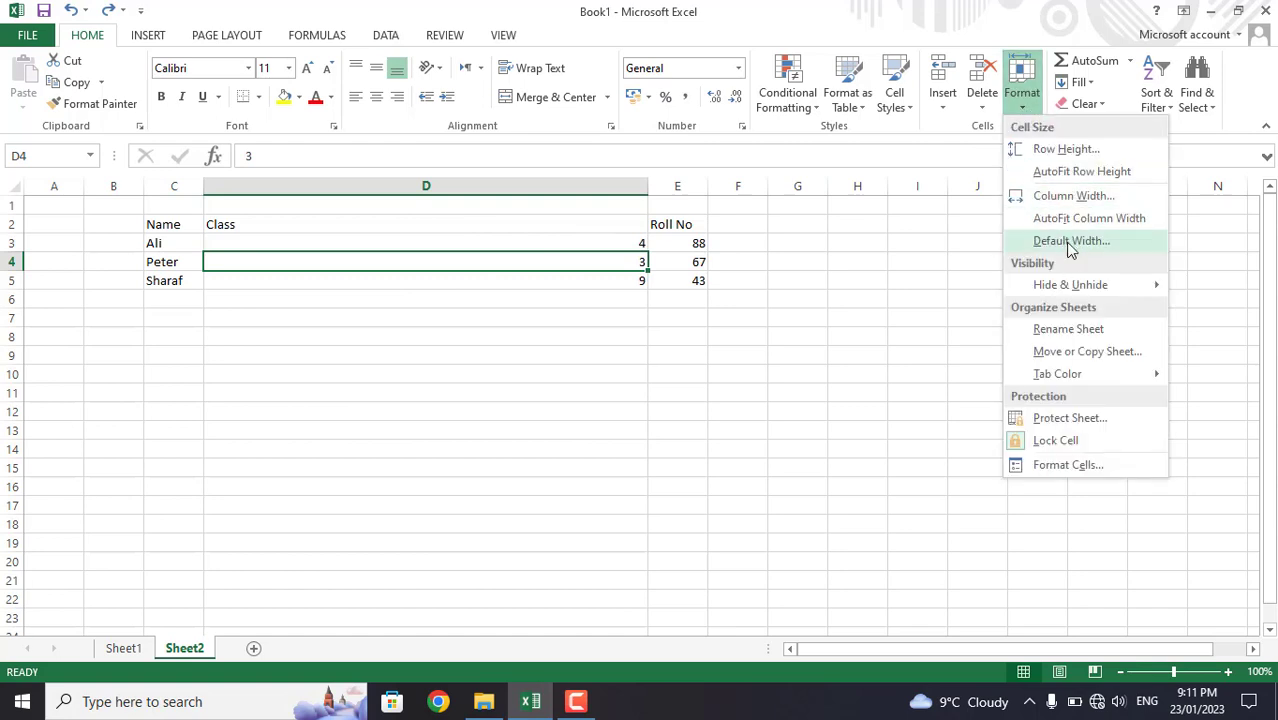
click(1071, 243)
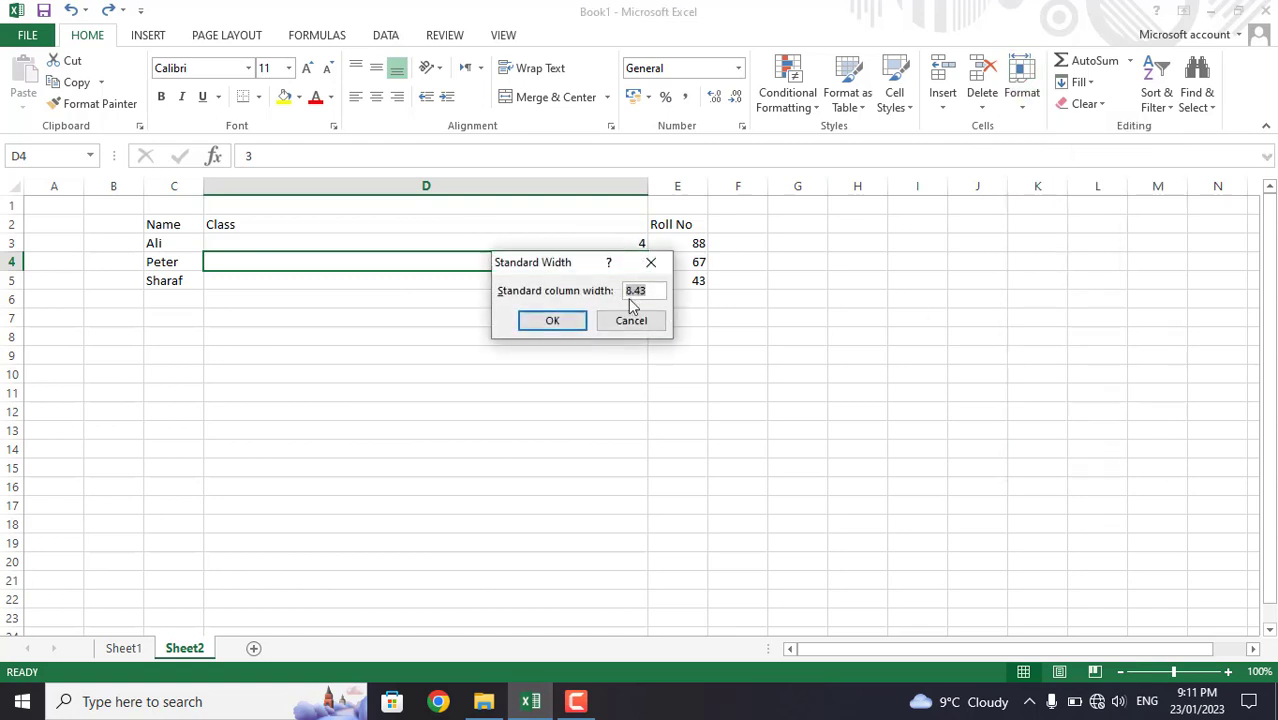
click(554, 321)
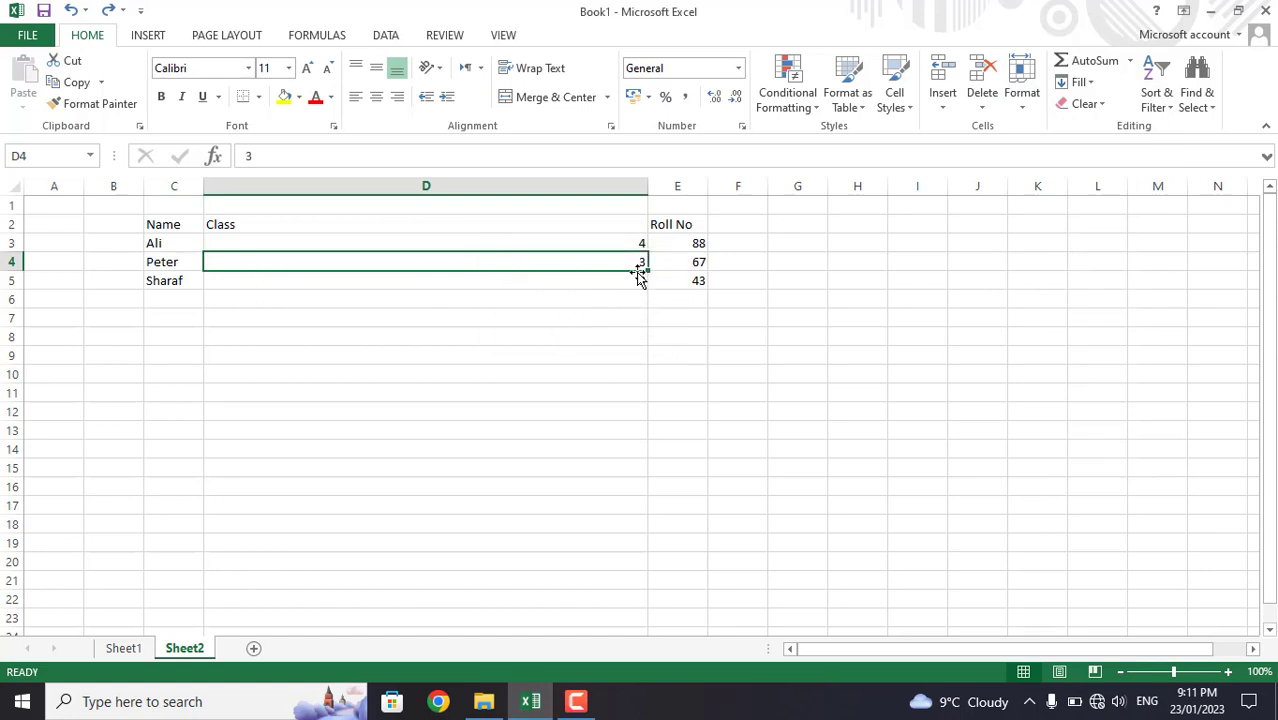
Step: Fit the Class column to its contents at its column border, and widen it to about the width of the neighbouring columns
click(1024, 110)
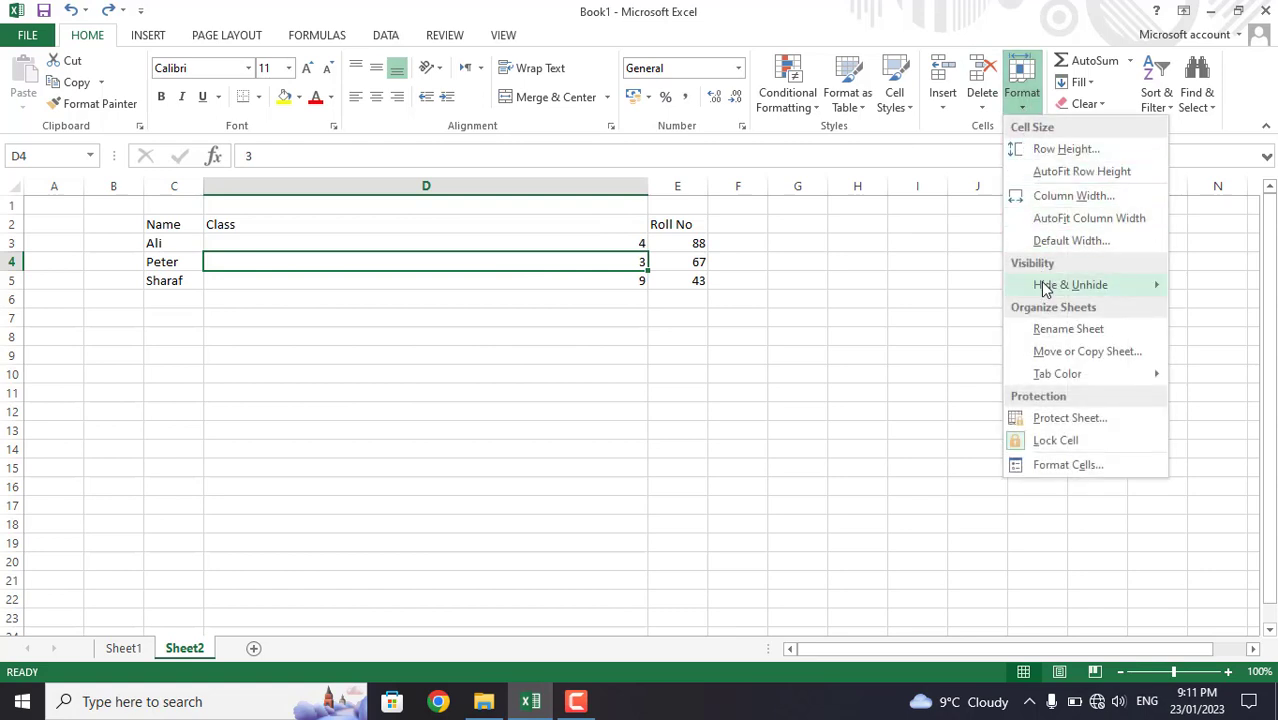
mouse_move(1045, 289)
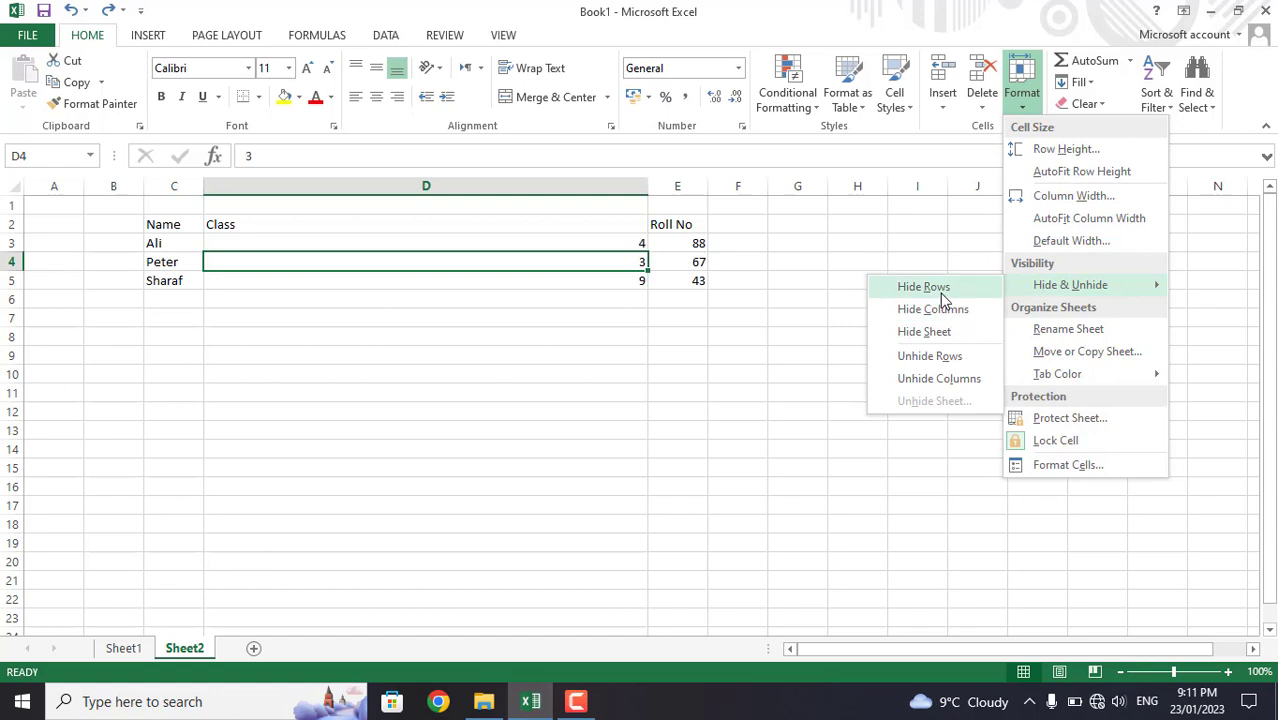
click(267, 266)
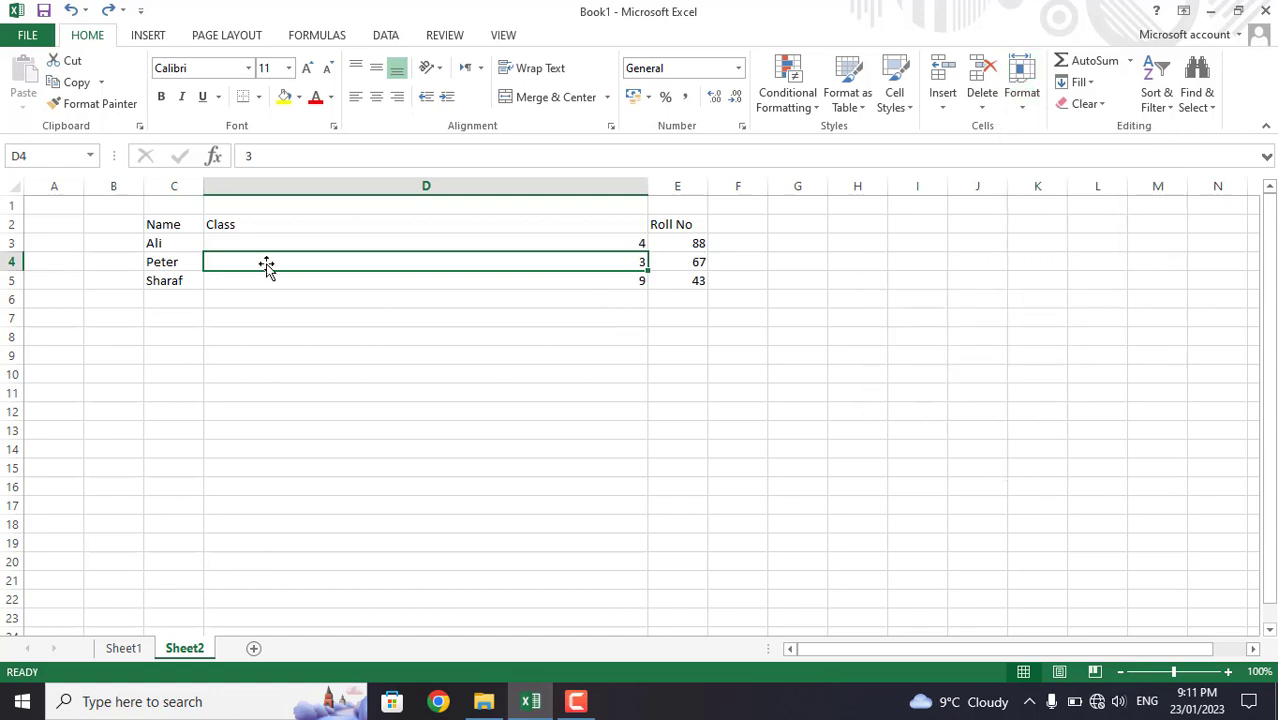
double_click(647, 183)
drag(240, 183, 265, 183)
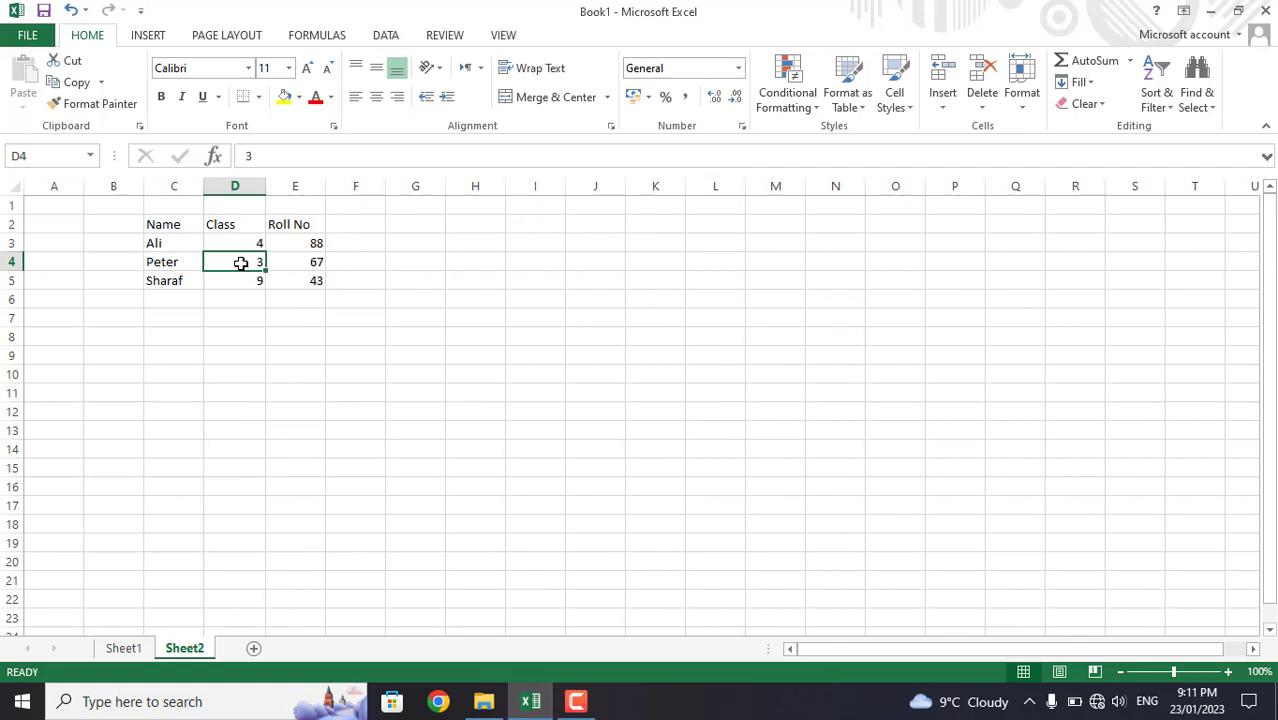
Step: Hide row 4 from cell D4 with Hide Rows, and check the row numbers on either side of it
click(18, 262)
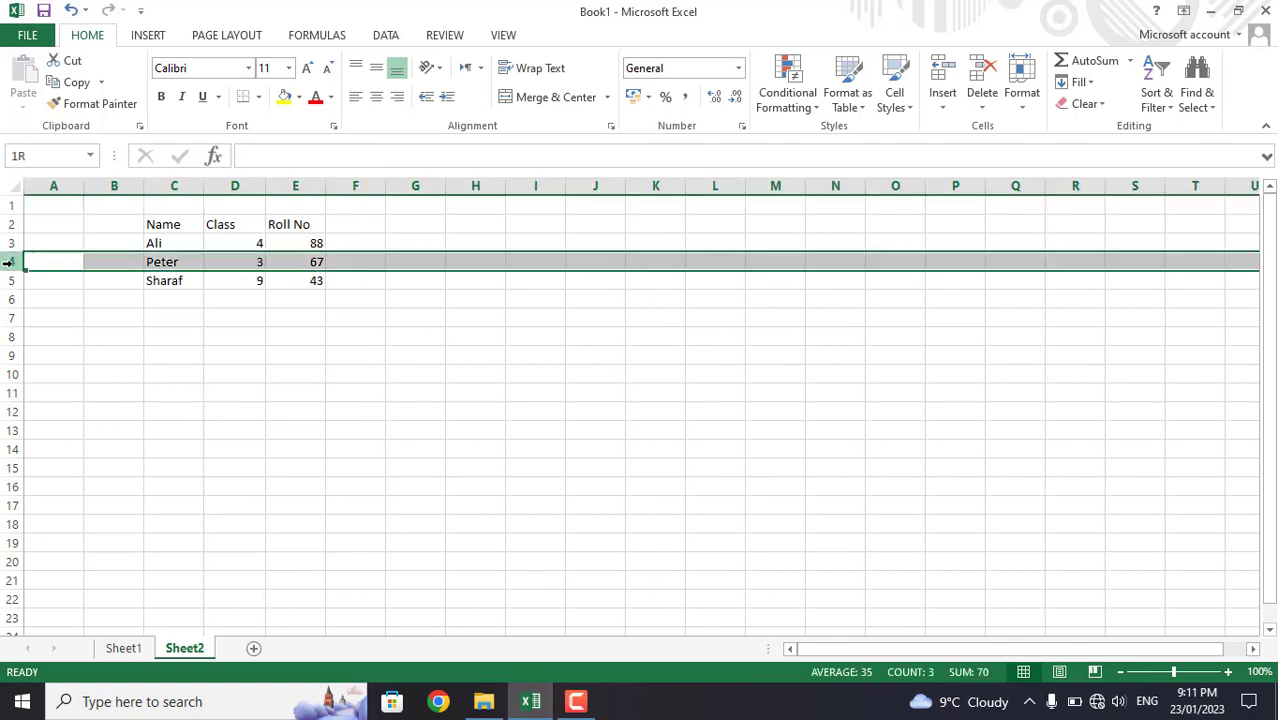
click(235, 261)
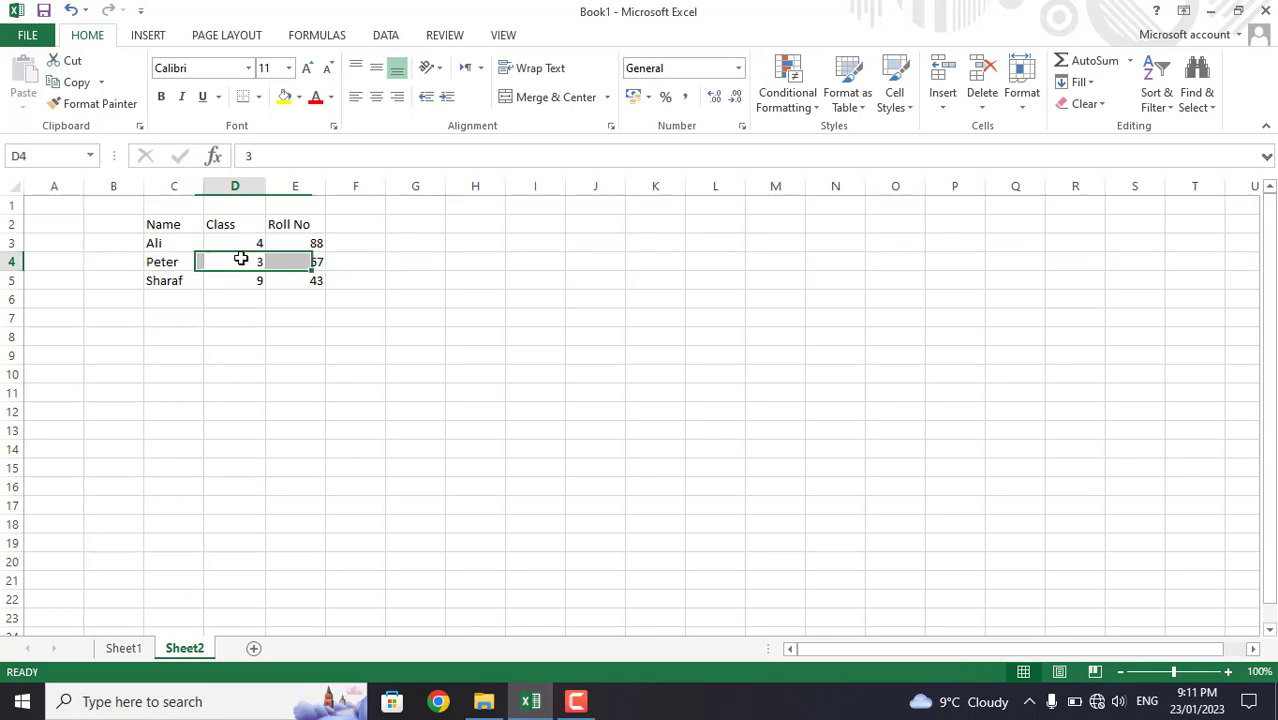
click(1017, 108)
mouse_move(1070, 290)
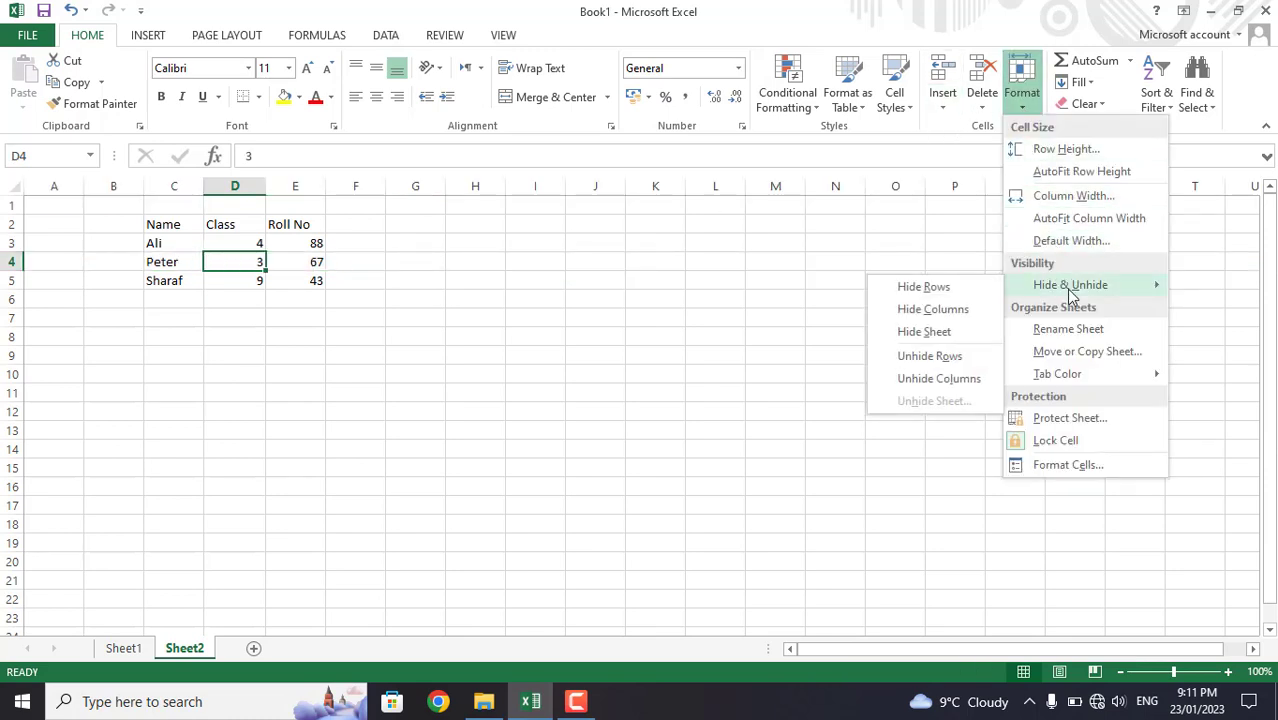
click(926, 290)
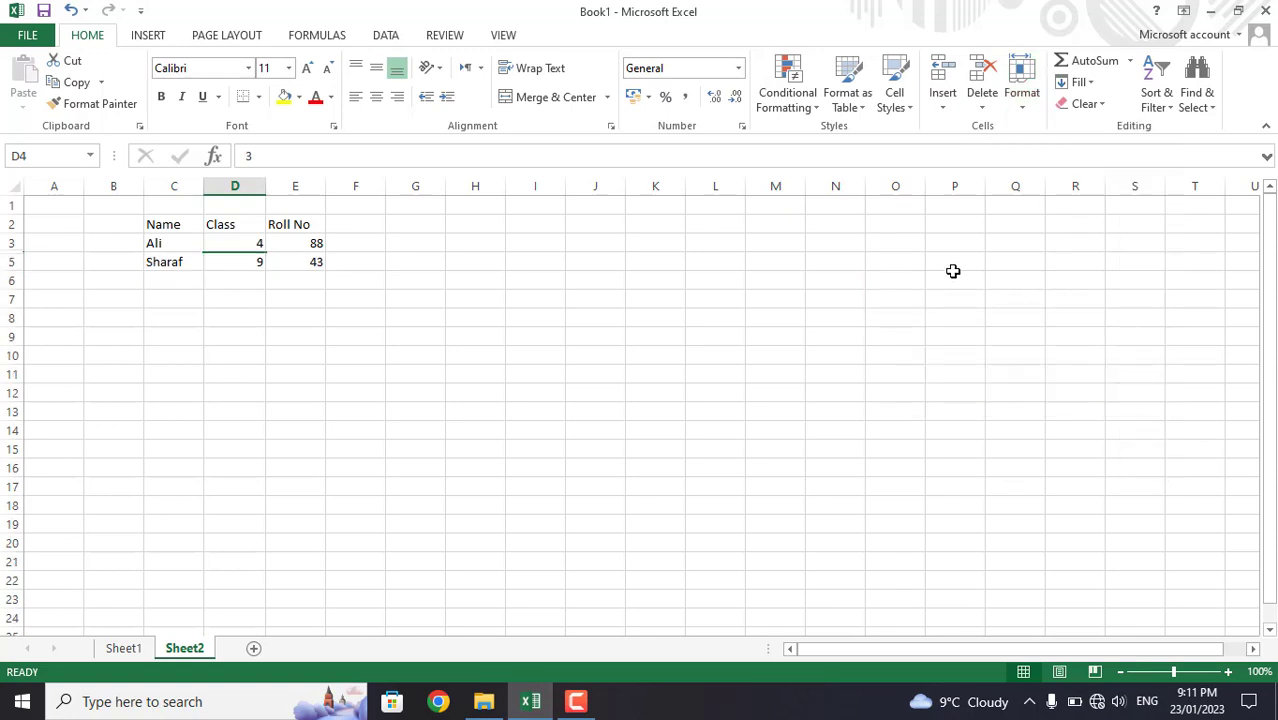
click(11, 244)
click(8, 263)
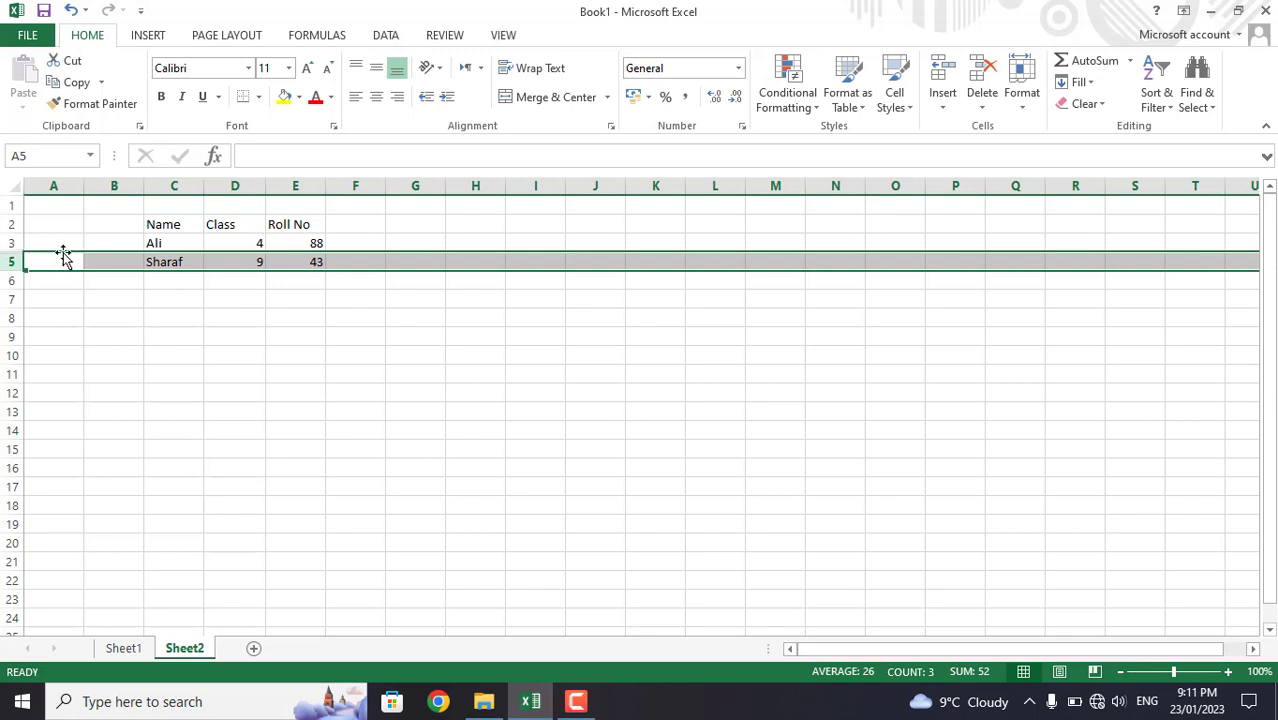
click(490, 352)
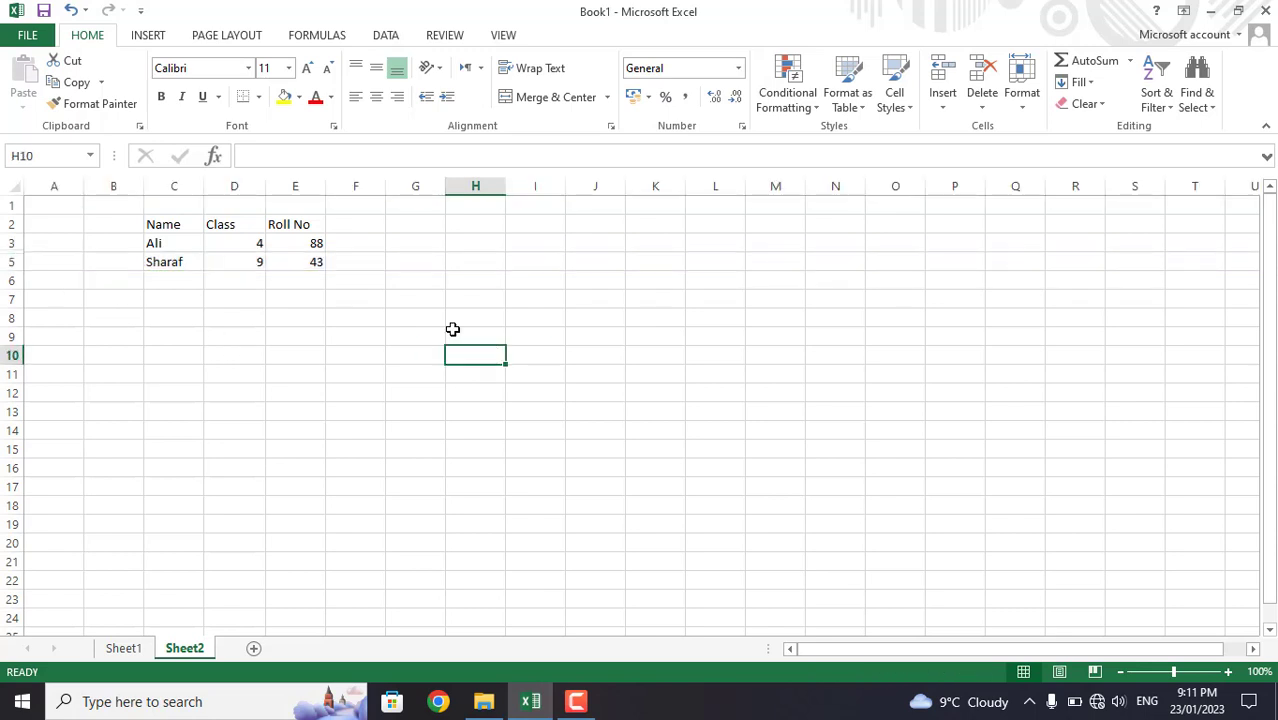
Step: Unhide row 4 with Unhide Rows based on the selected range B3:B5 spanning it, and select the whole row
click(130, 263)
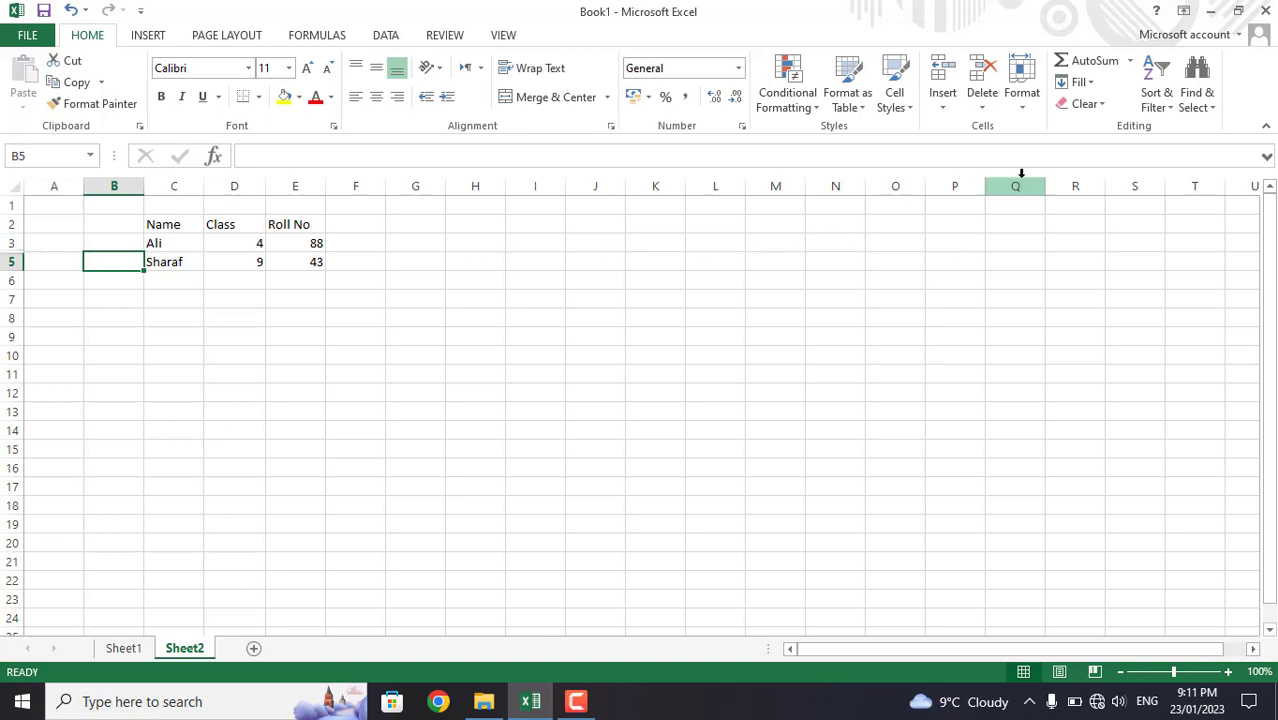
click(115, 245)
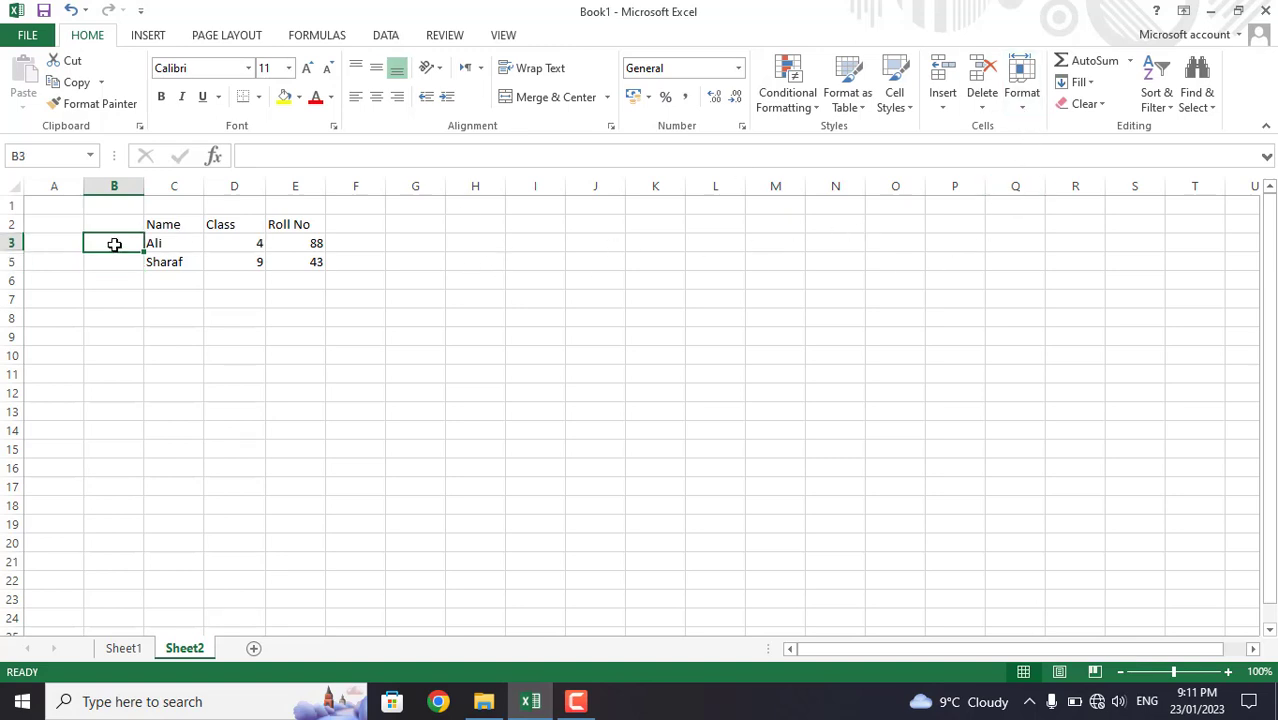
drag(115, 245, 116, 262)
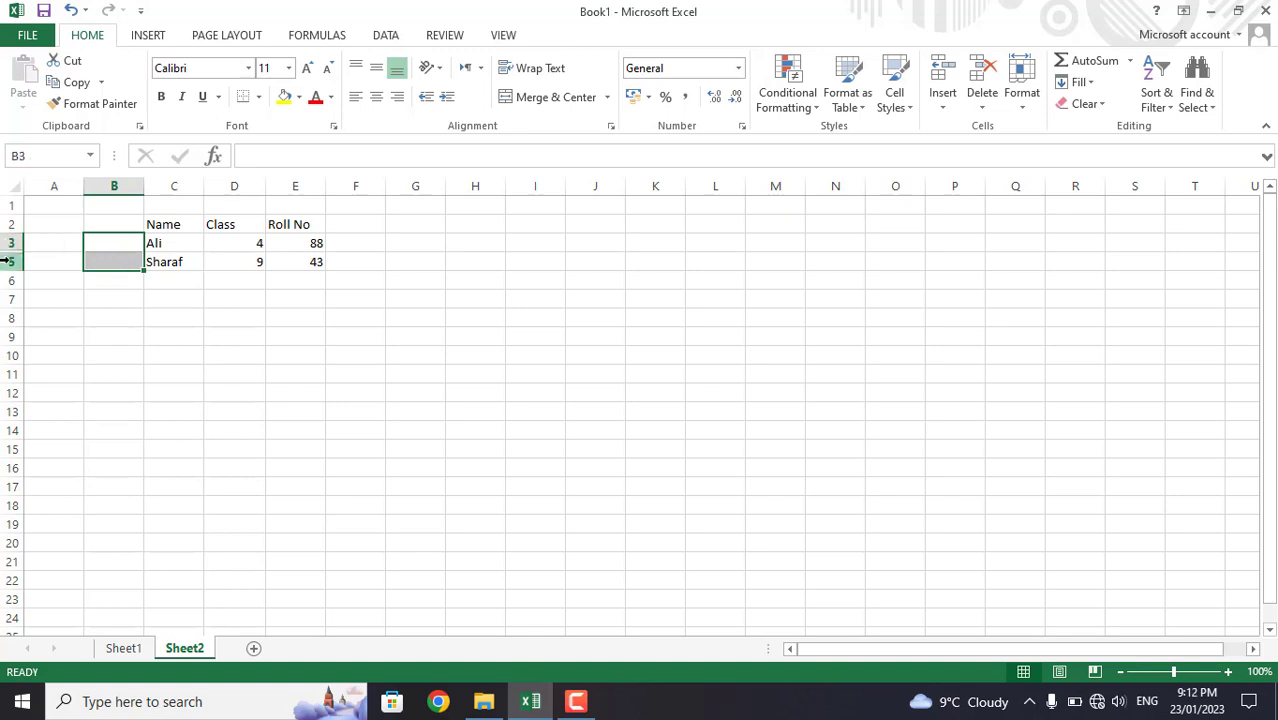
click(1022, 112)
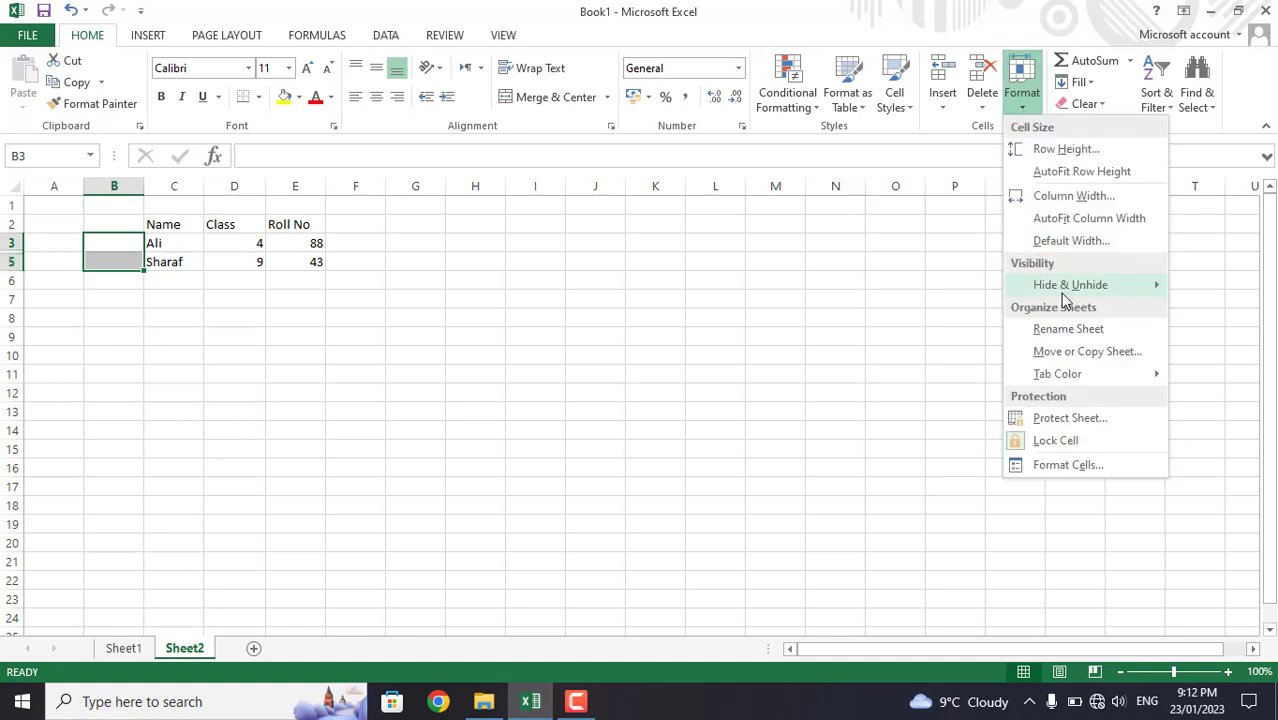
mouse_move(1065, 293)
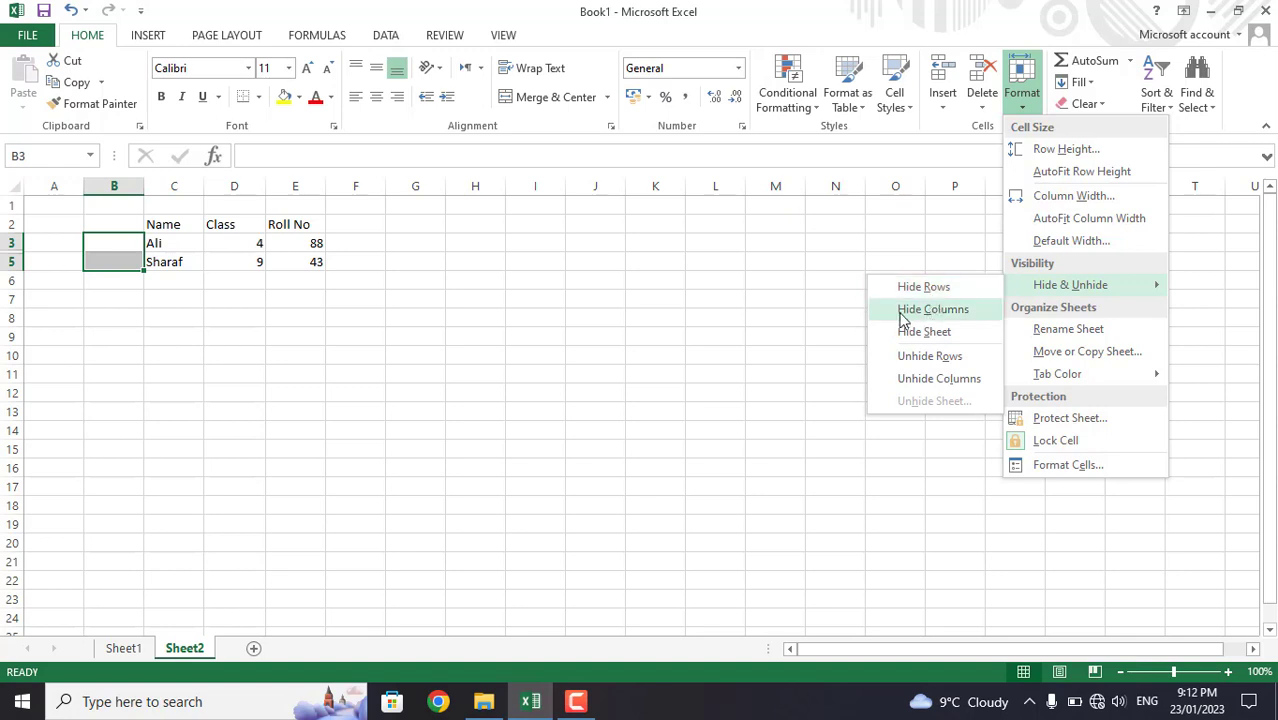
click(925, 358)
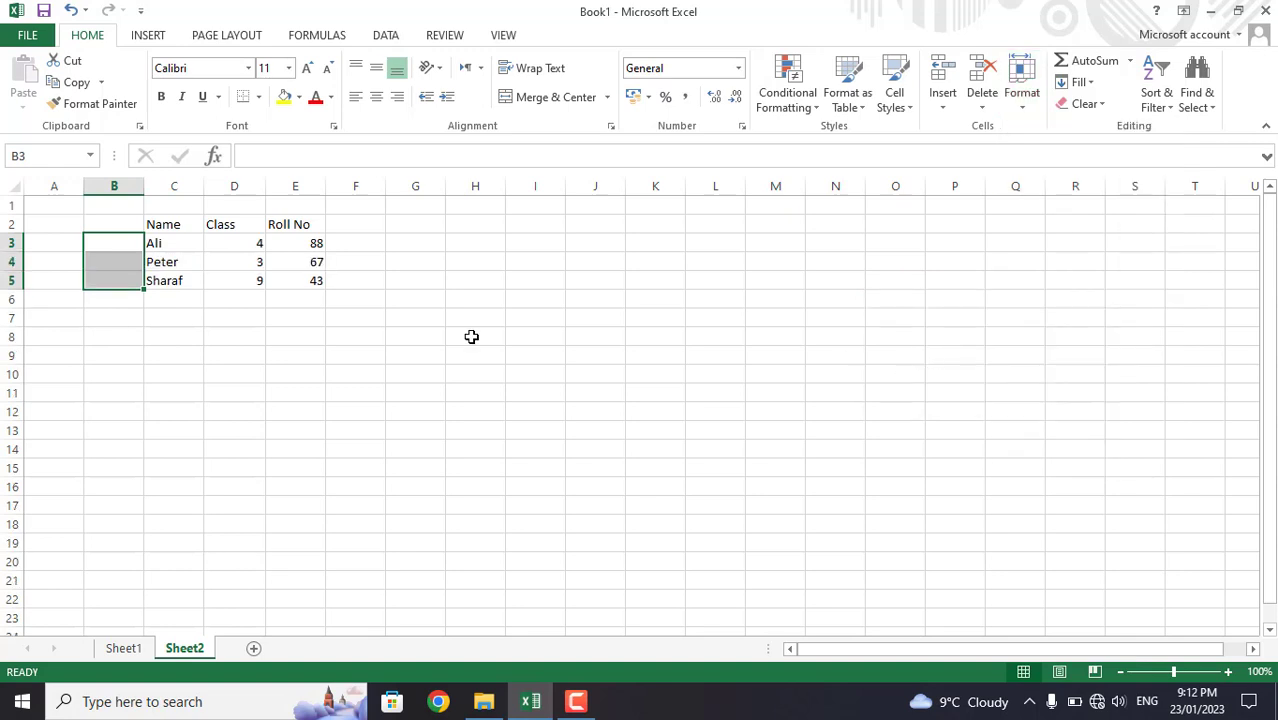
click(6, 262)
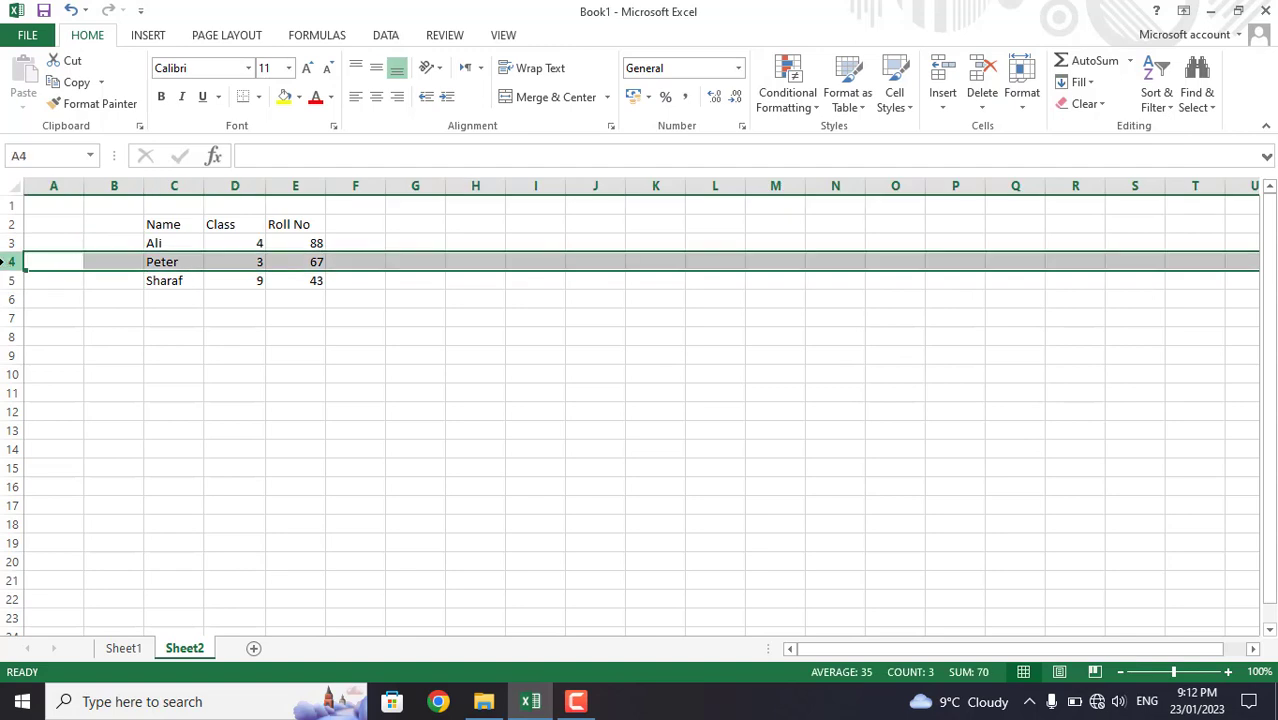
Step: Hide the Name column from cell C4 with Hide Columns, and check the cells on either side of it
click(168, 260)
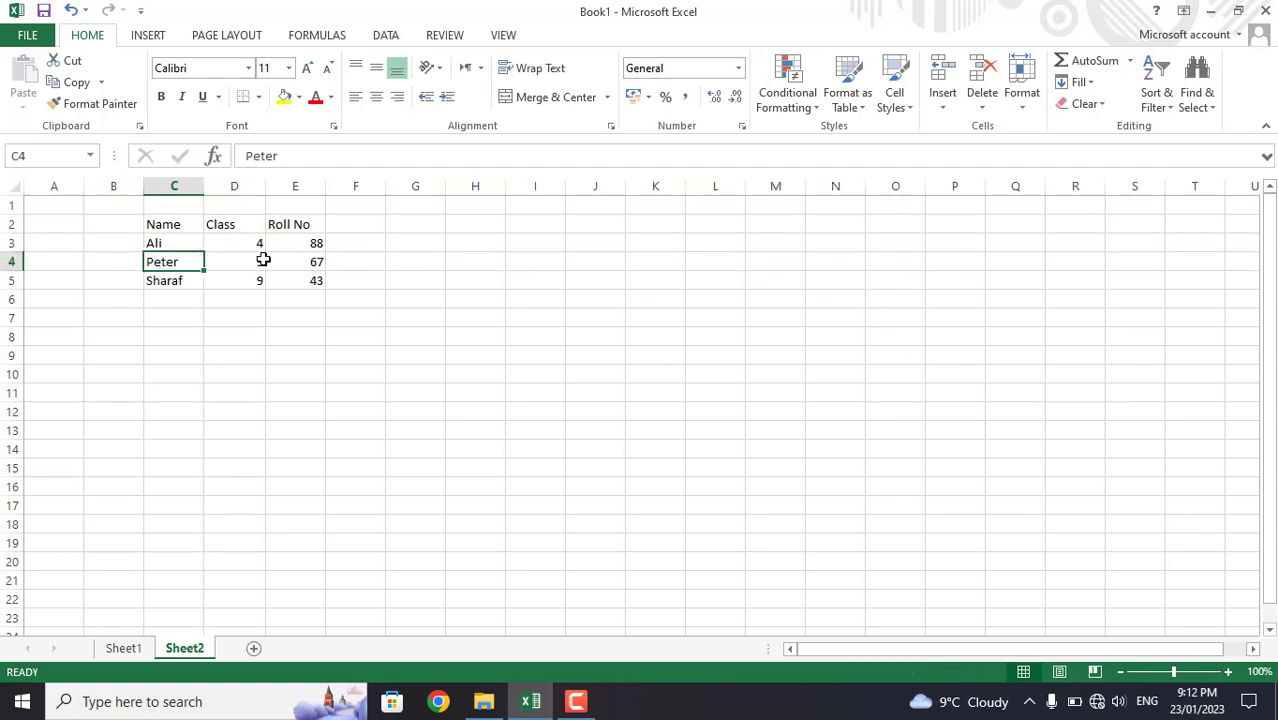
click(1021, 106)
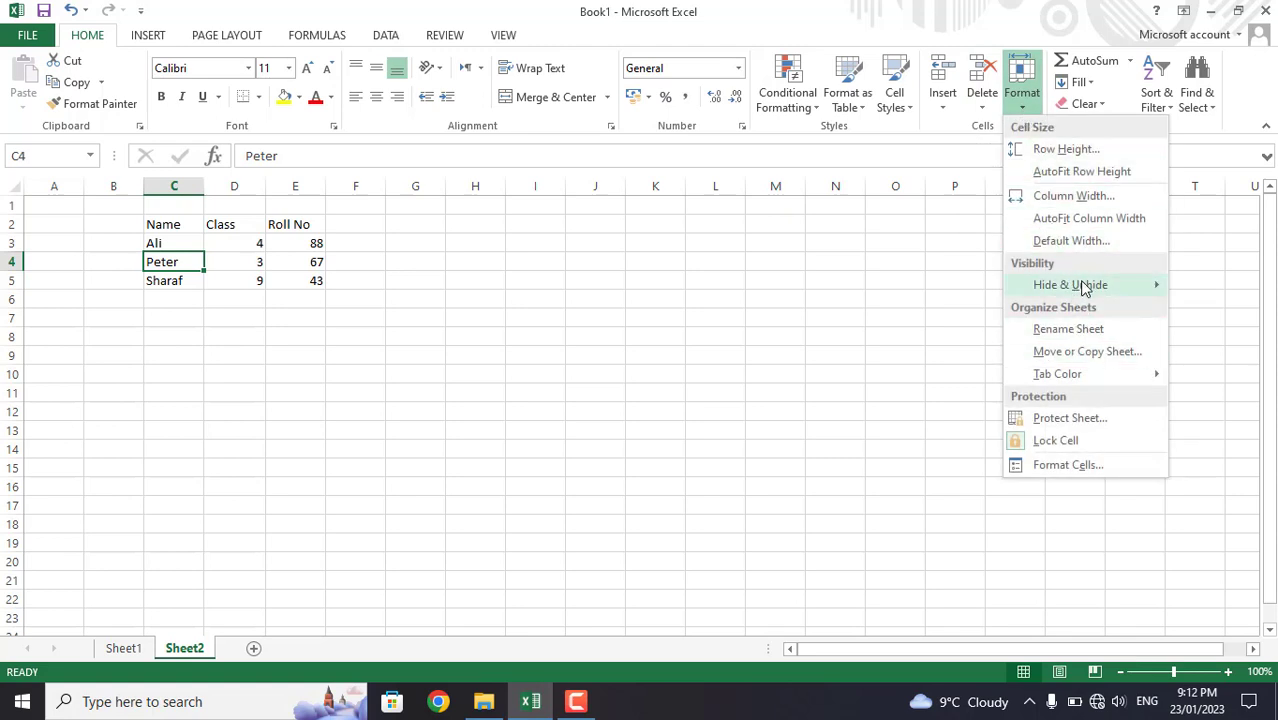
mouse_move(1084, 285)
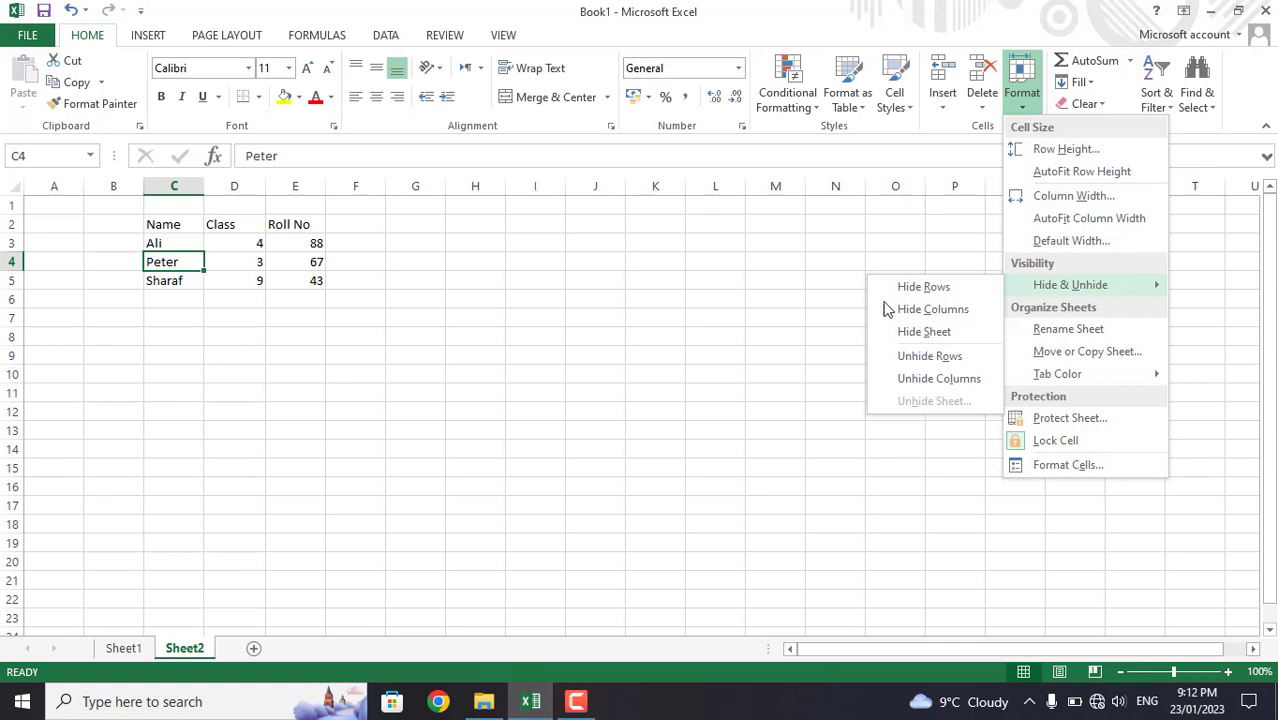
click(933, 310)
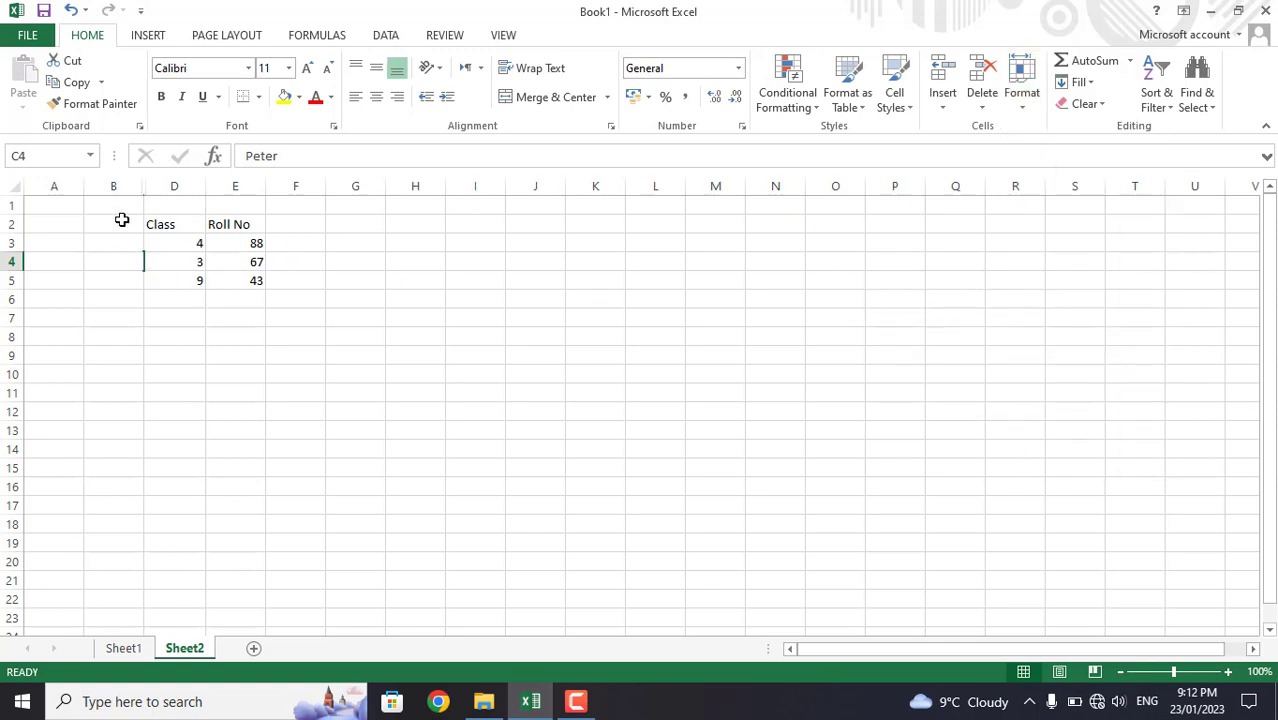
click(99, 268)
click(185, 264)
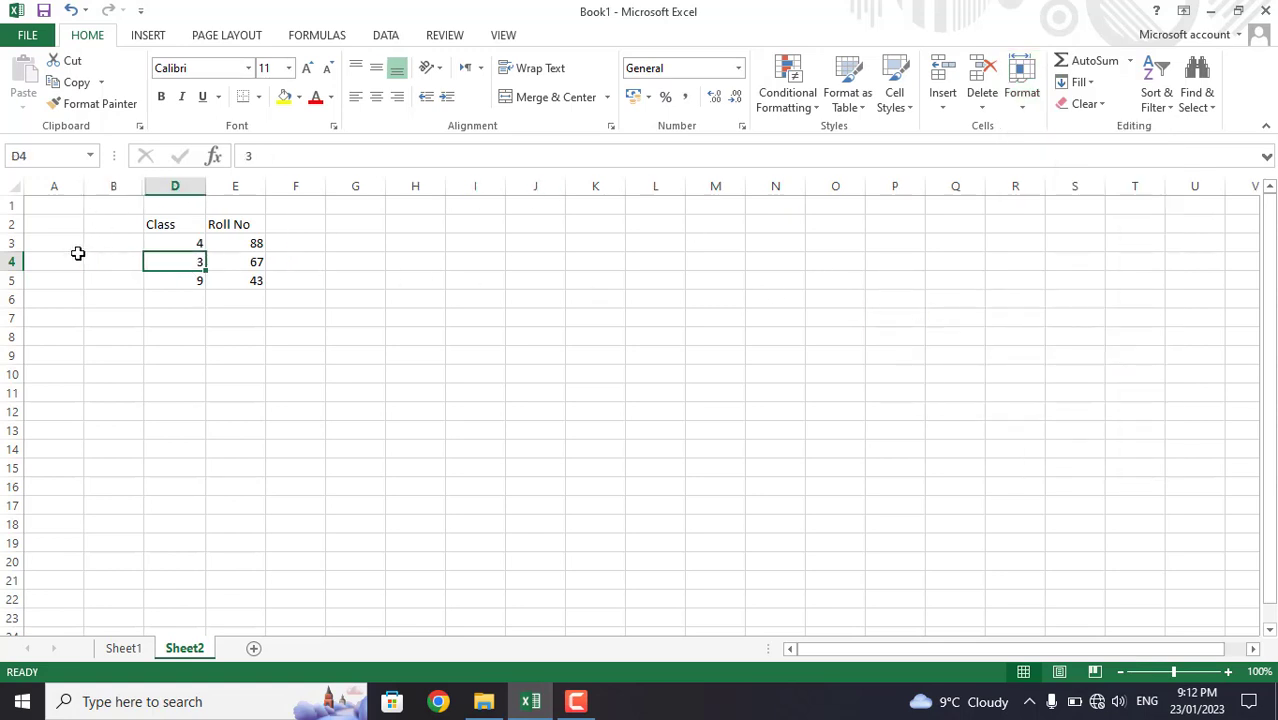
Step: Unhide column C with Unhide Columns based on the selected range B4:D4, and check the restored column
click(112, 260)
drag(118, 261, 151, 260)
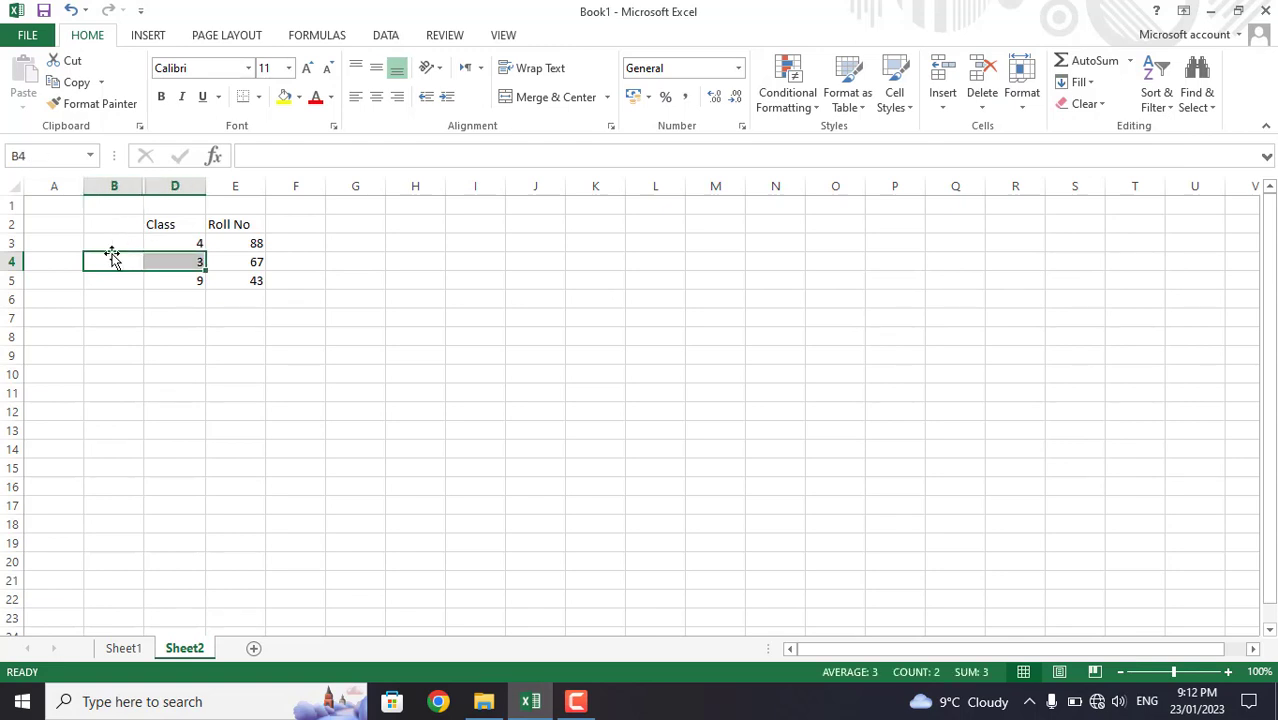
drag(110, 258, 147, 258)
click(1020, 102)
mouse_move(1045, 292)
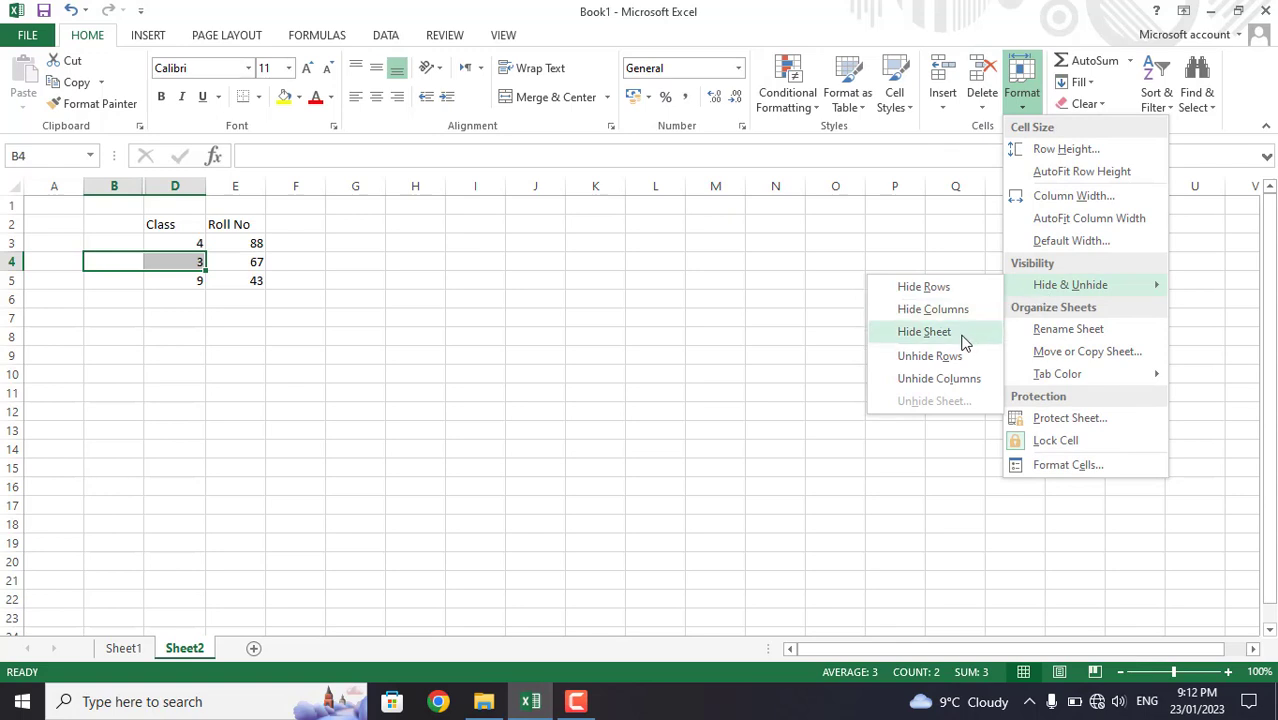
click(938, 380)
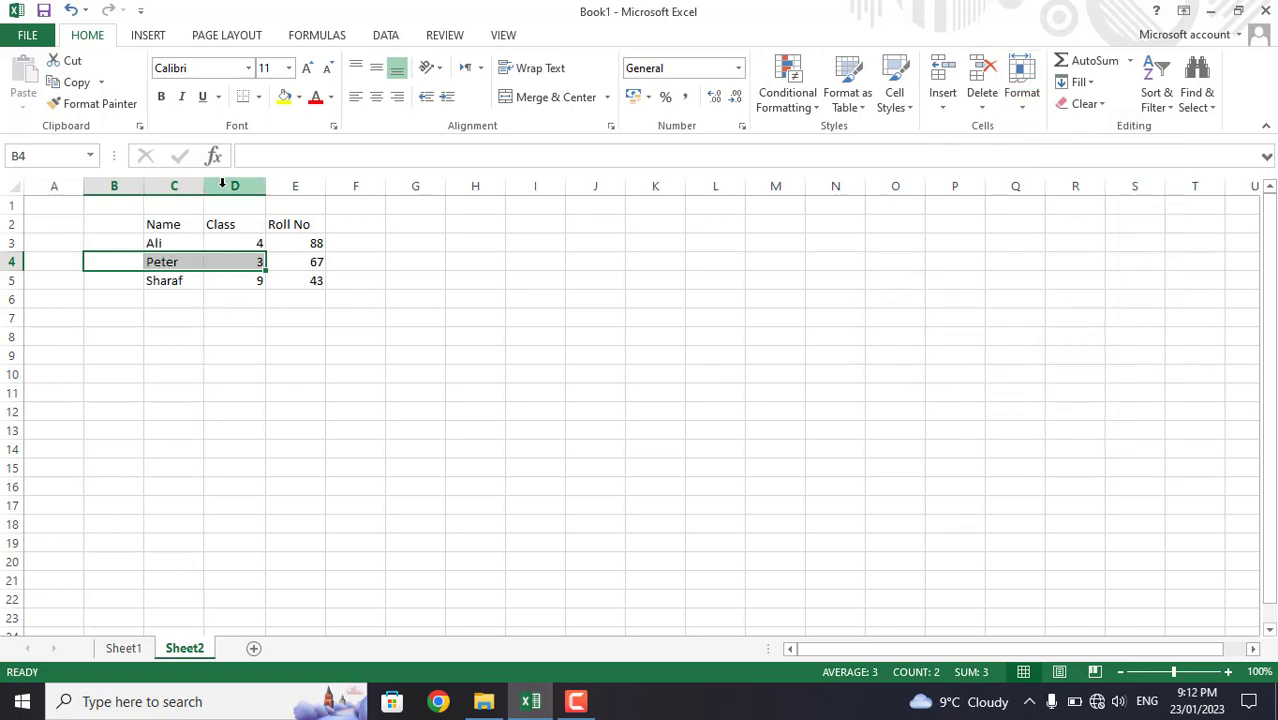
click(173, 186)
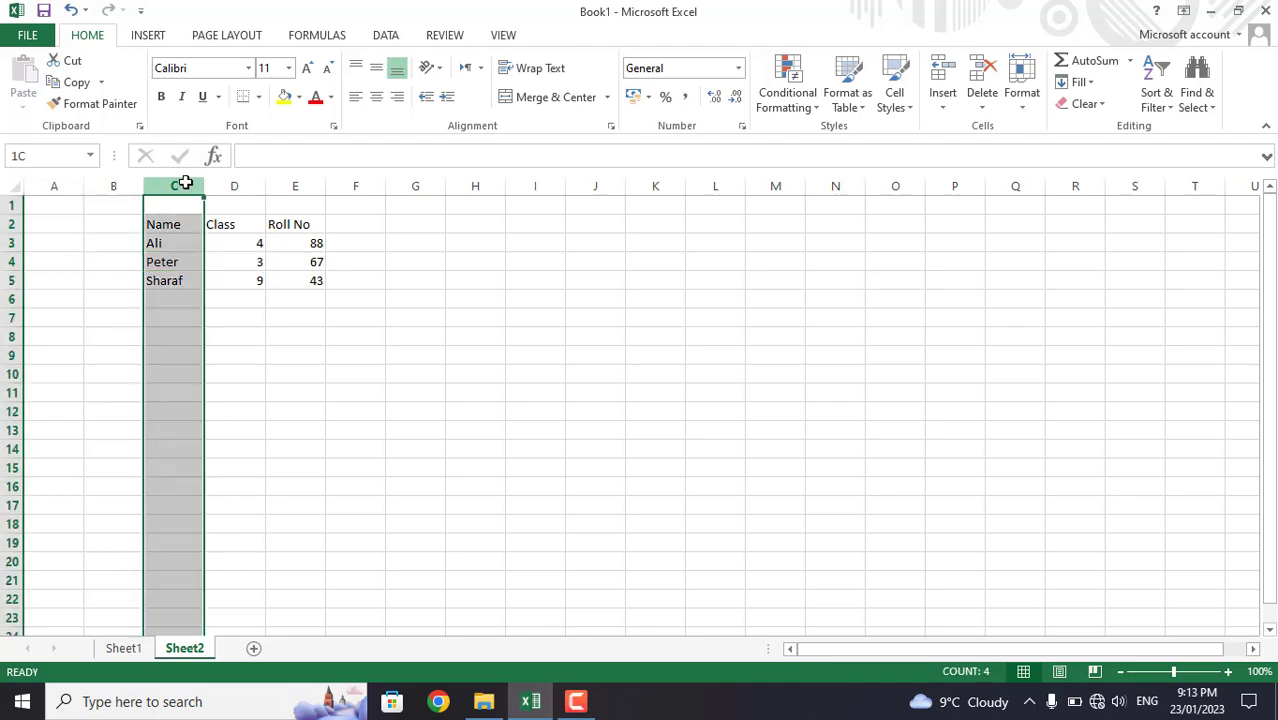
click(161, 262)
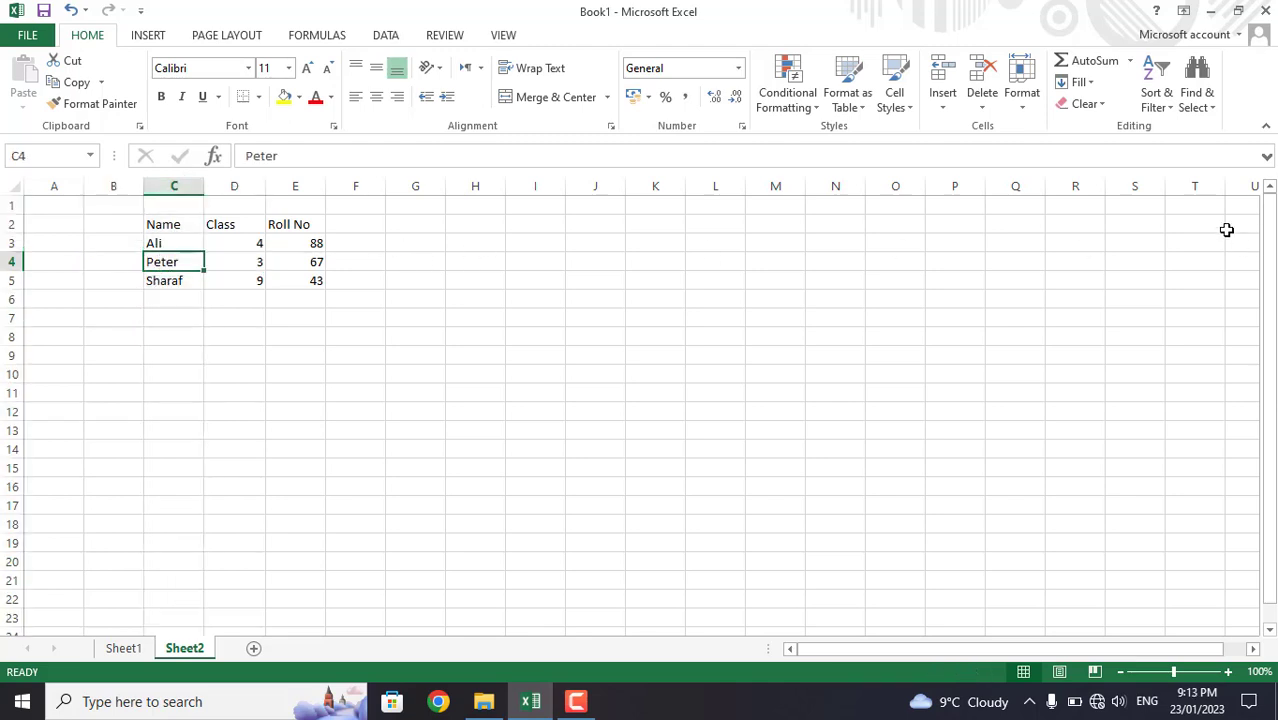
Step: Hide the whole Sheet1 worksheet with the Hide Sheet option
click(1022, 104)
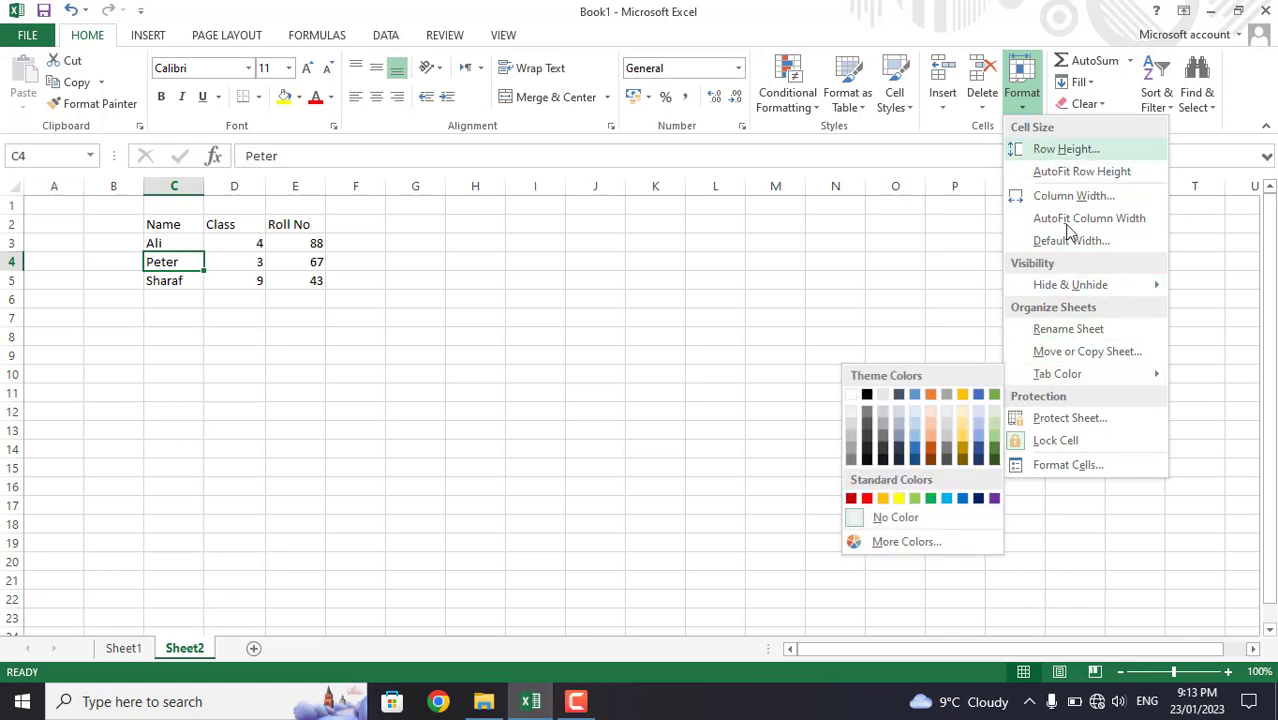
mouse_move(1066, 285)
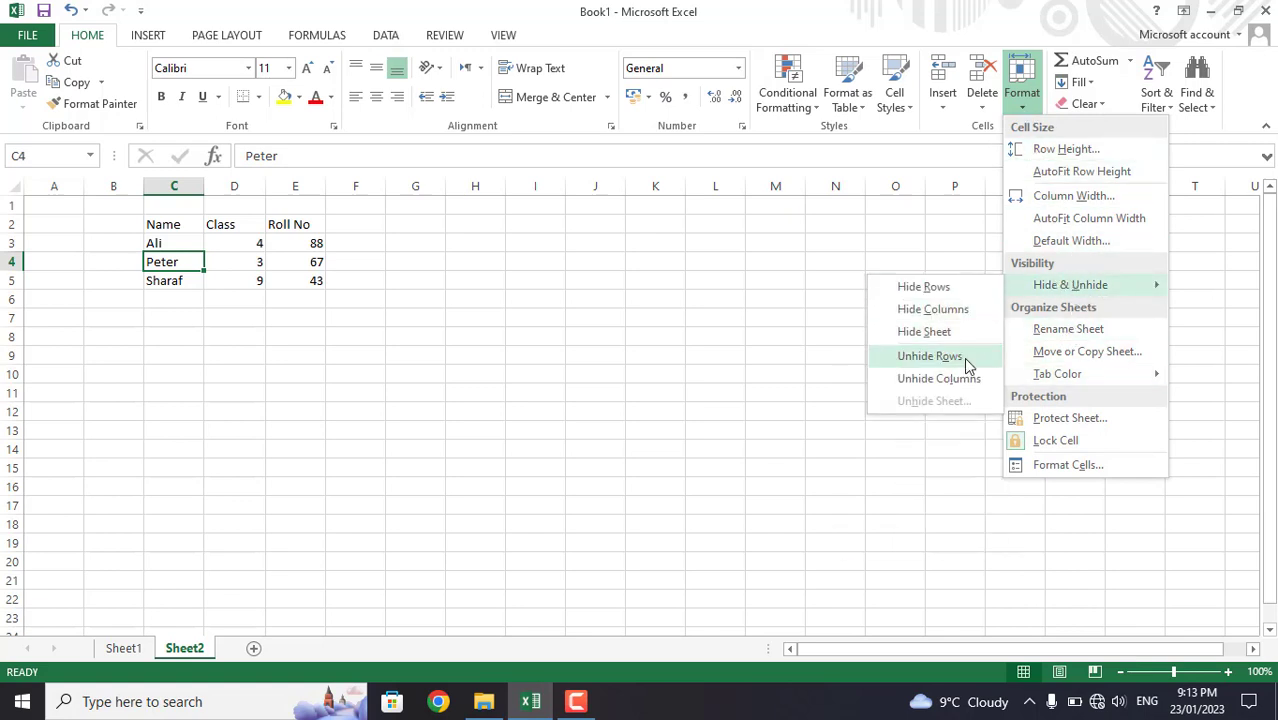
click(356, 349)
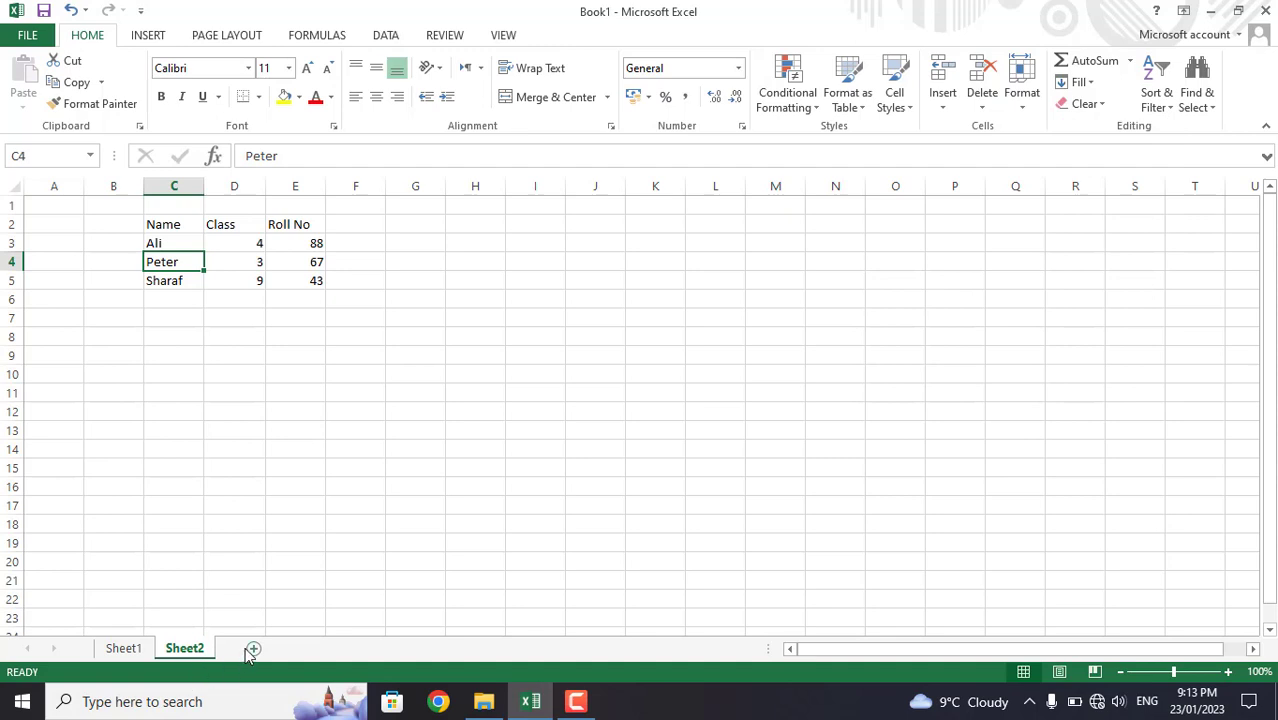
click(126, 649)
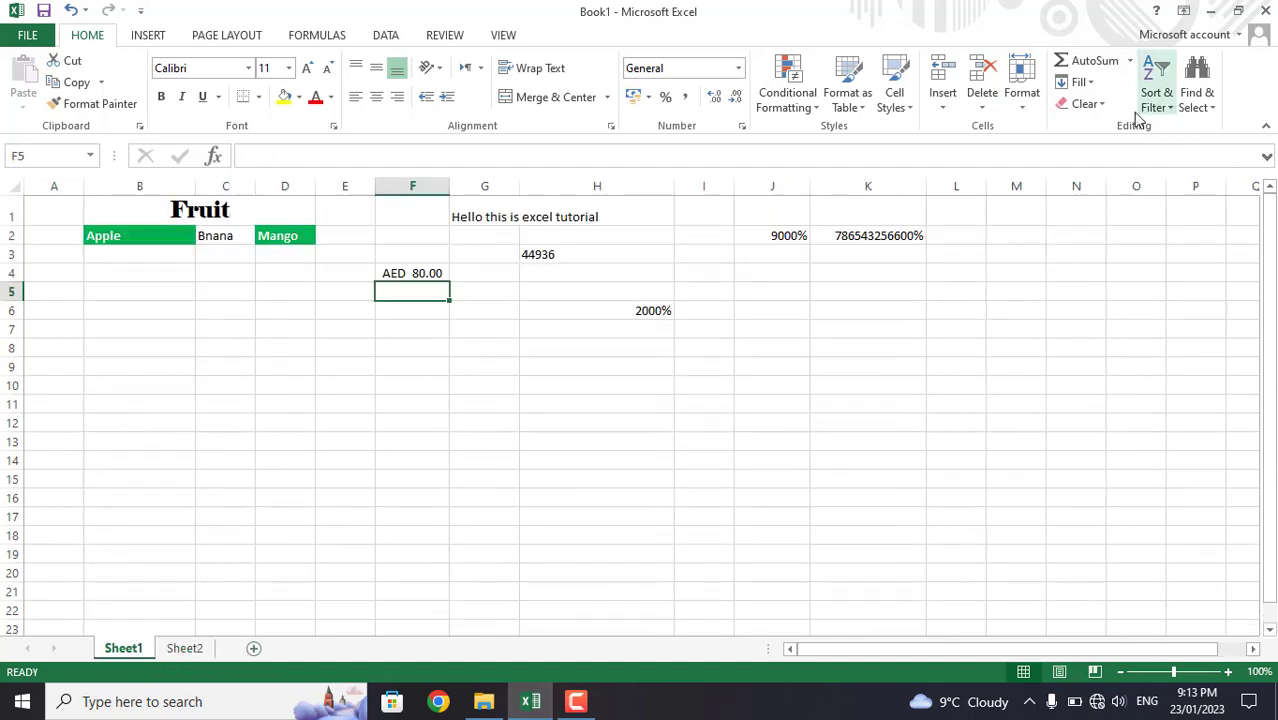
click(1023, 110)
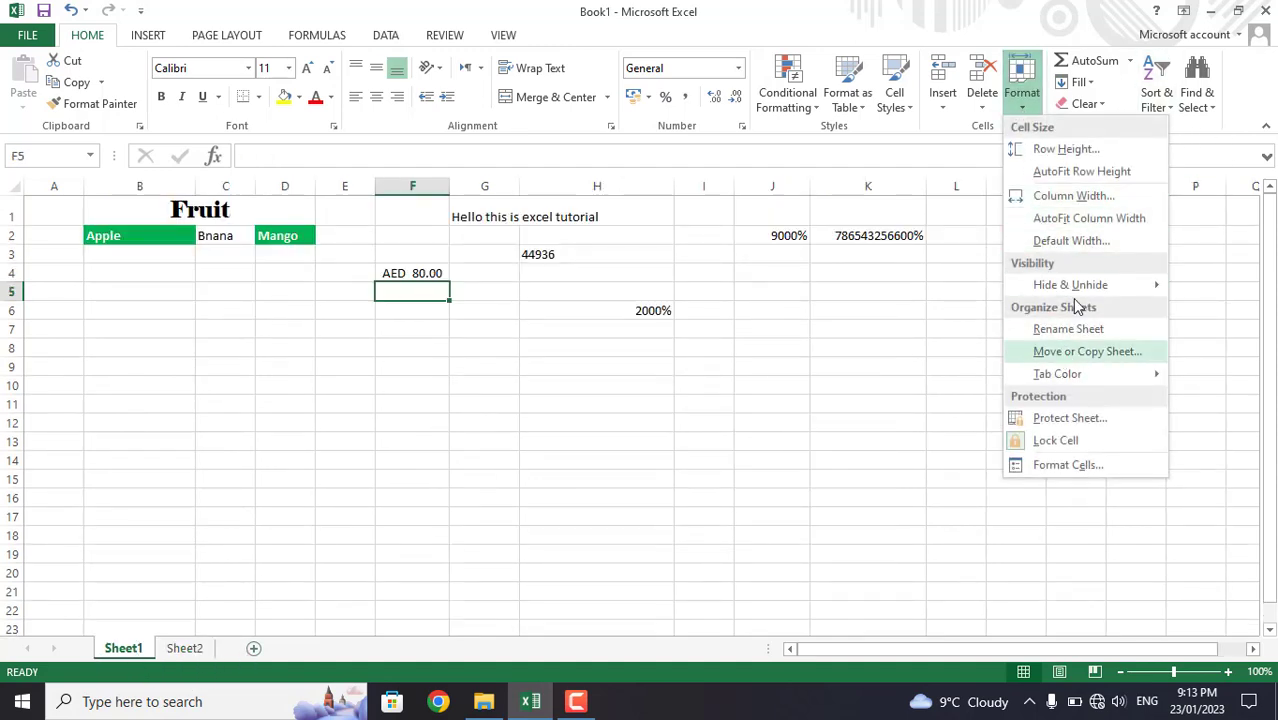
mouse_move(1072, 286)
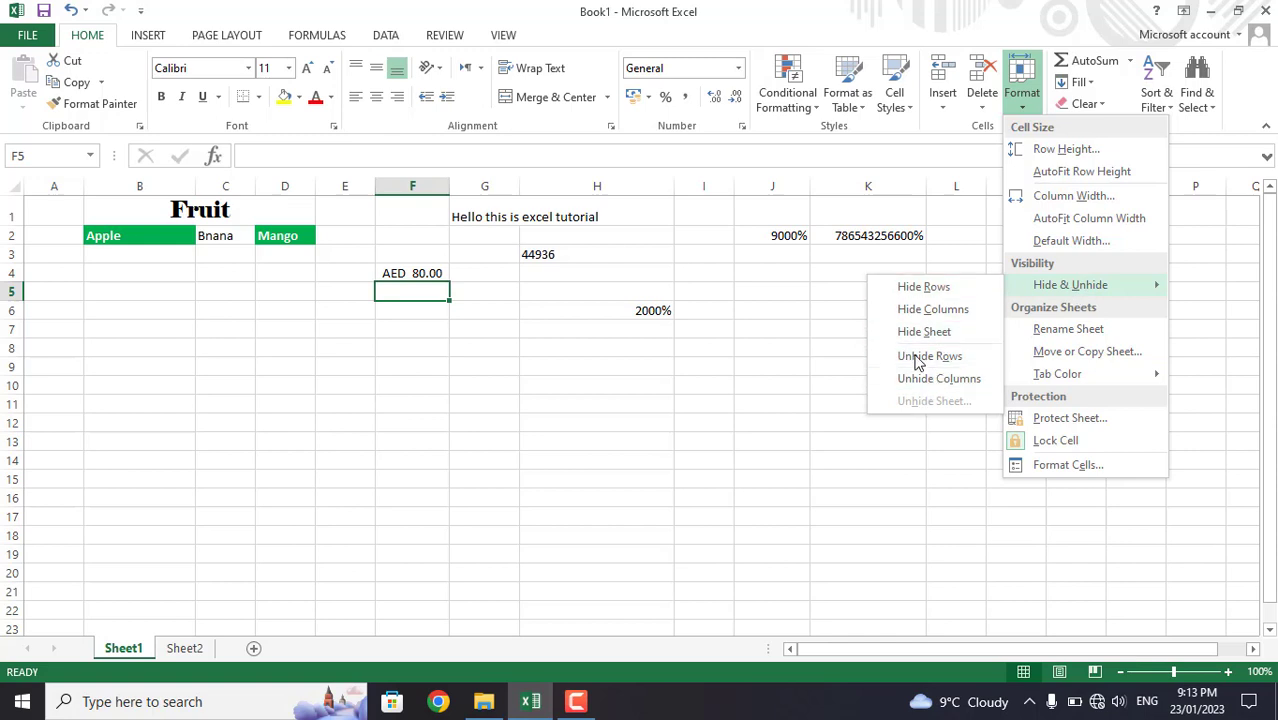
click(914, 340)
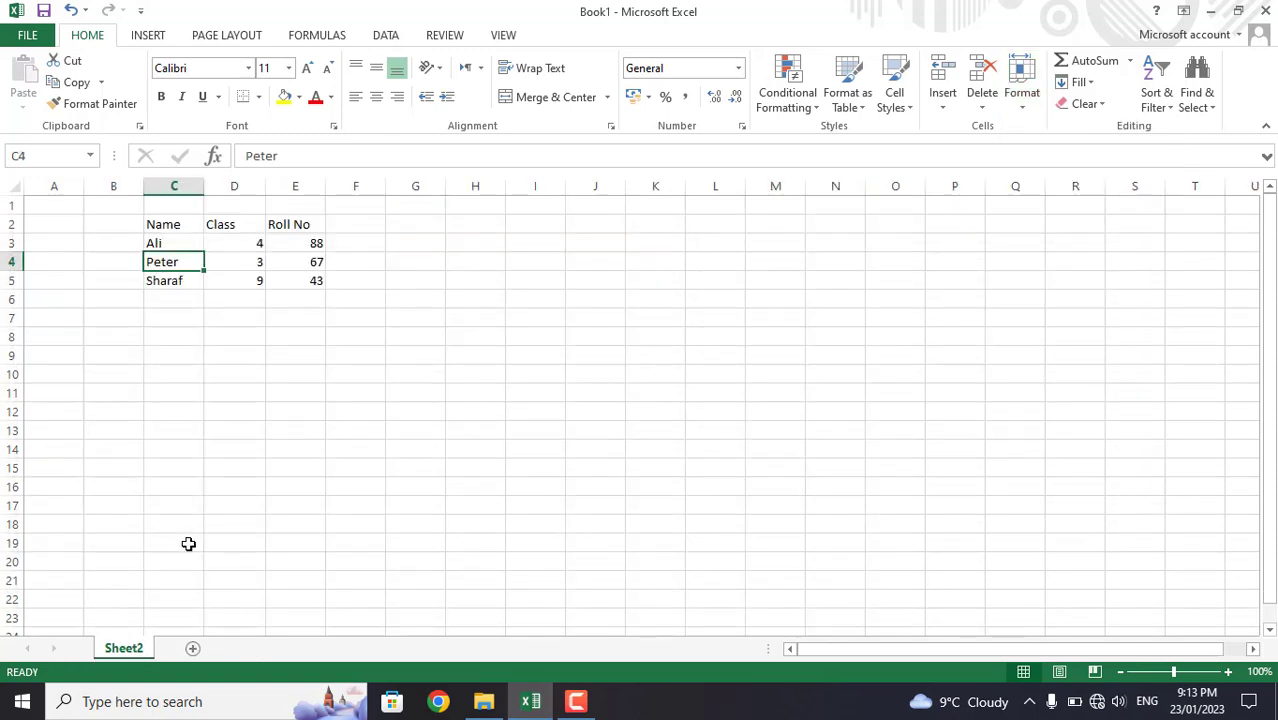
Step: Unhide Sheet1 with the Unhide Sheet option
click(1030, 108)
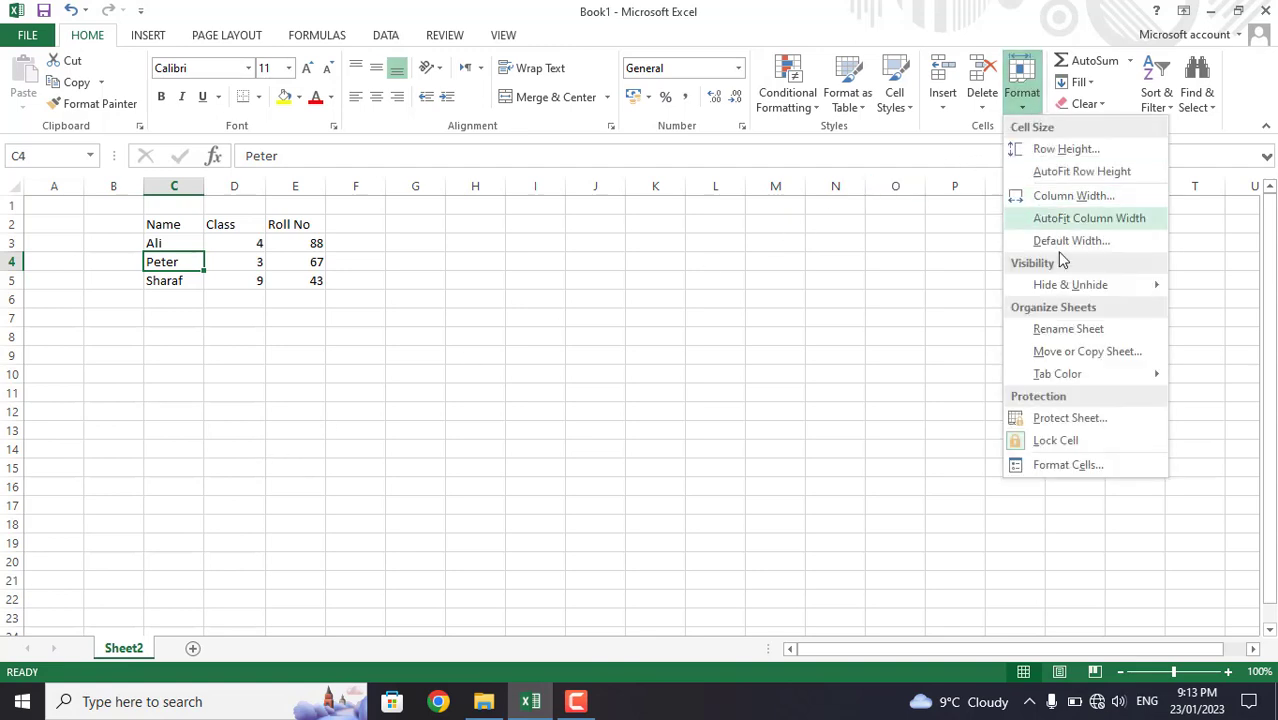
mouse_move(1073, 288)
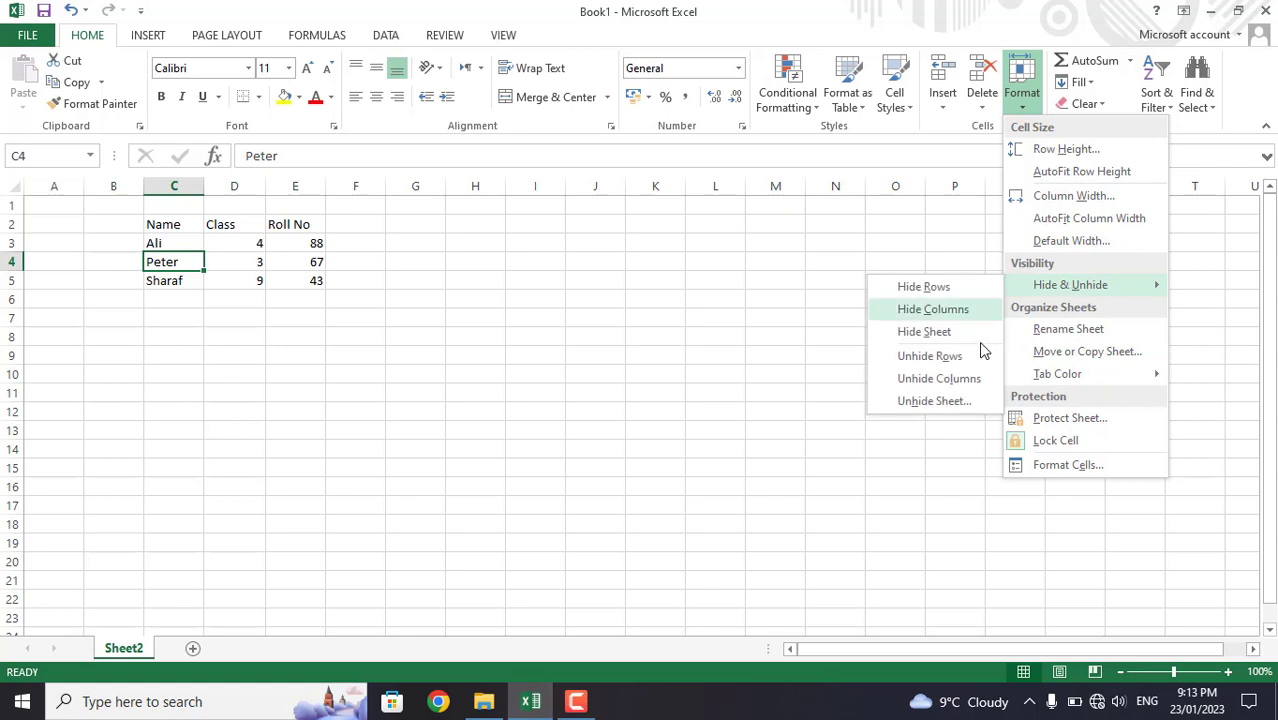
click(930, 404)
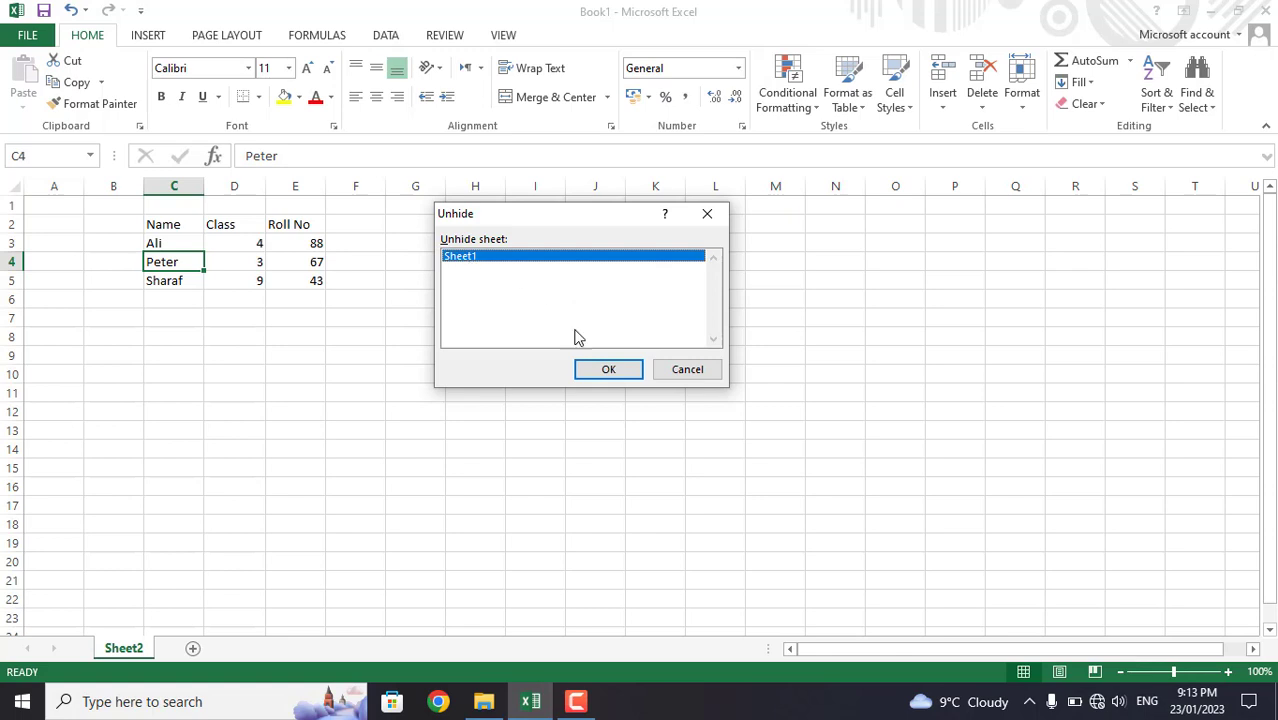
click(605, 370)
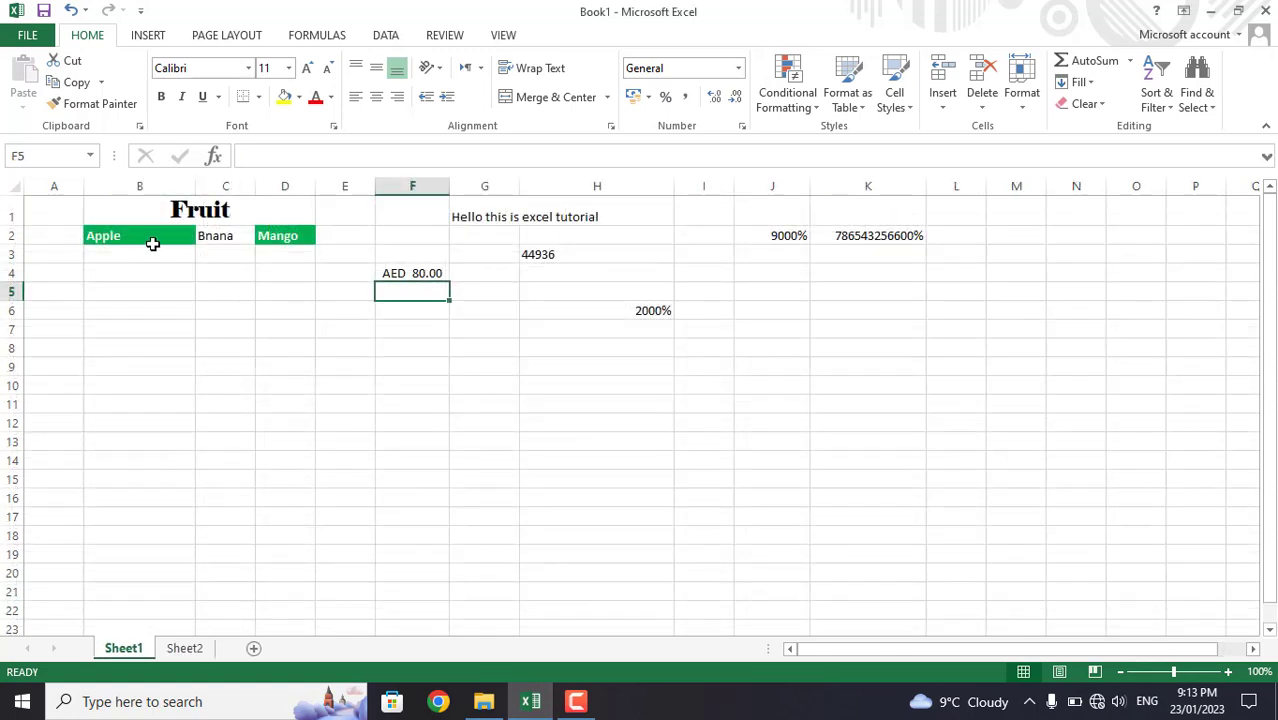
click(679, 352)
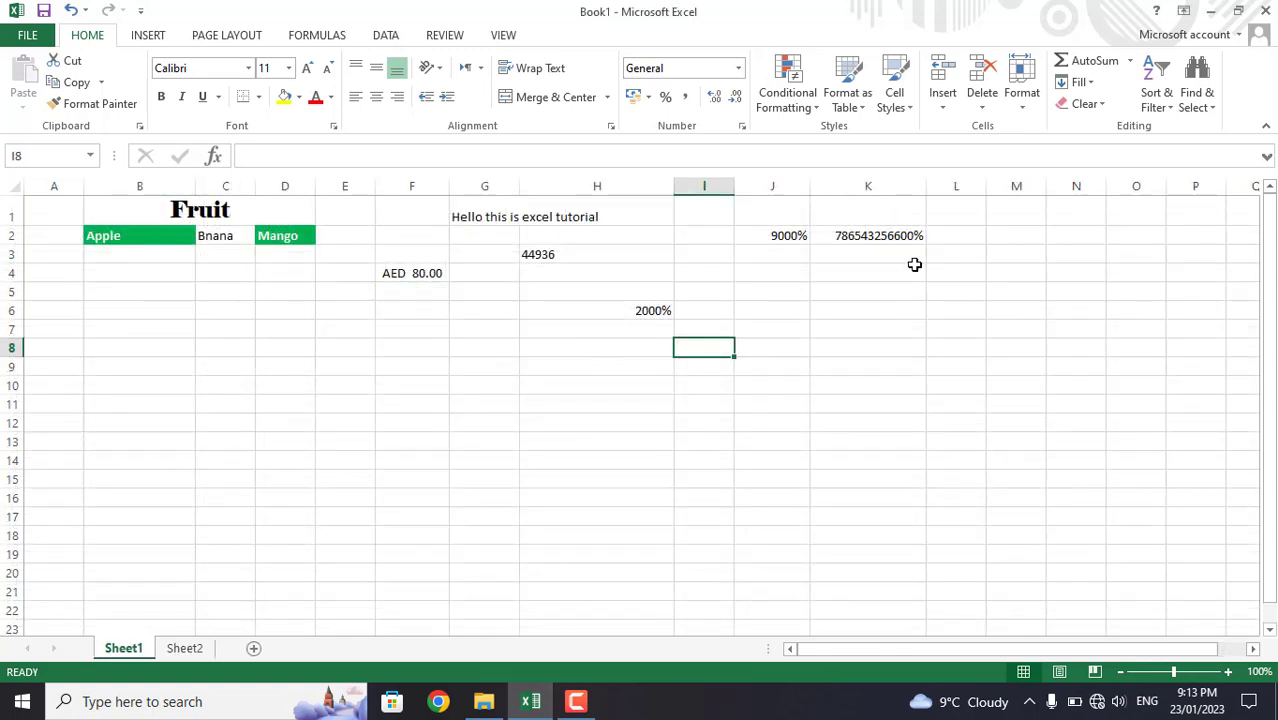
click(1024, 104)
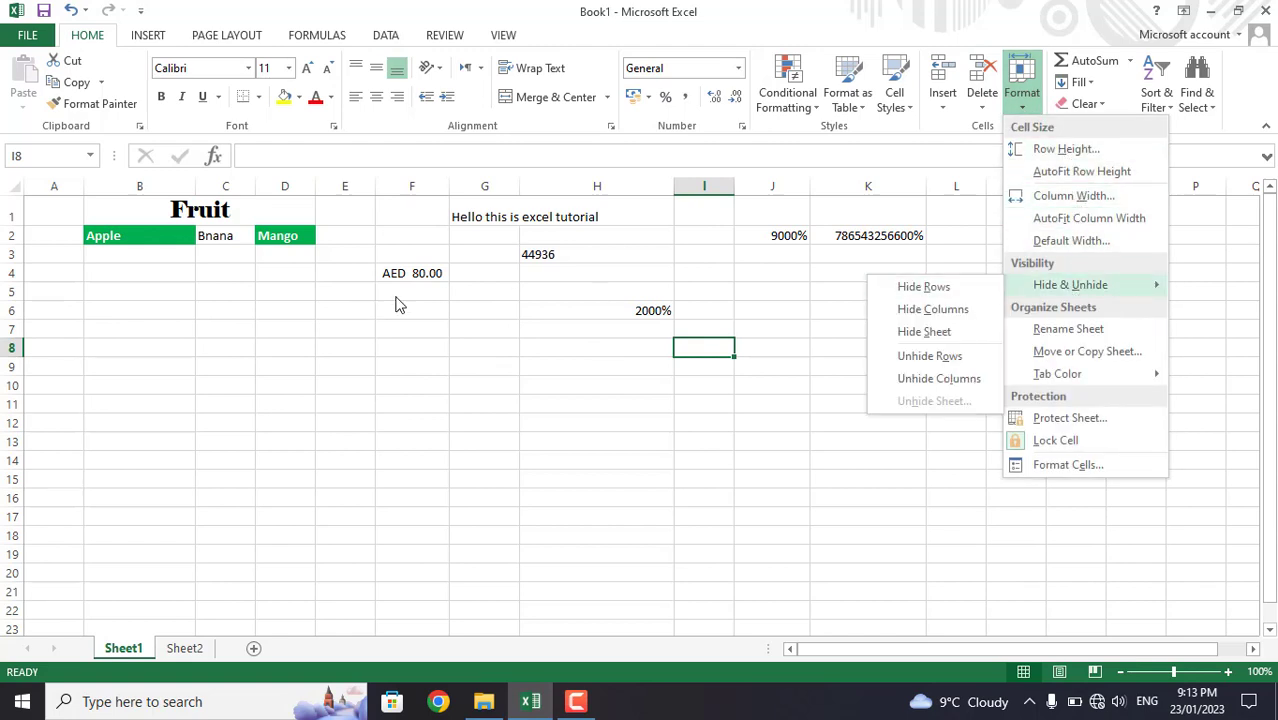
click(276, 545)
Step: Rename Sheet2 as Class with the Rename Sheet option, and check that the sheet name is also editable directly on its tab
click(183, 648)
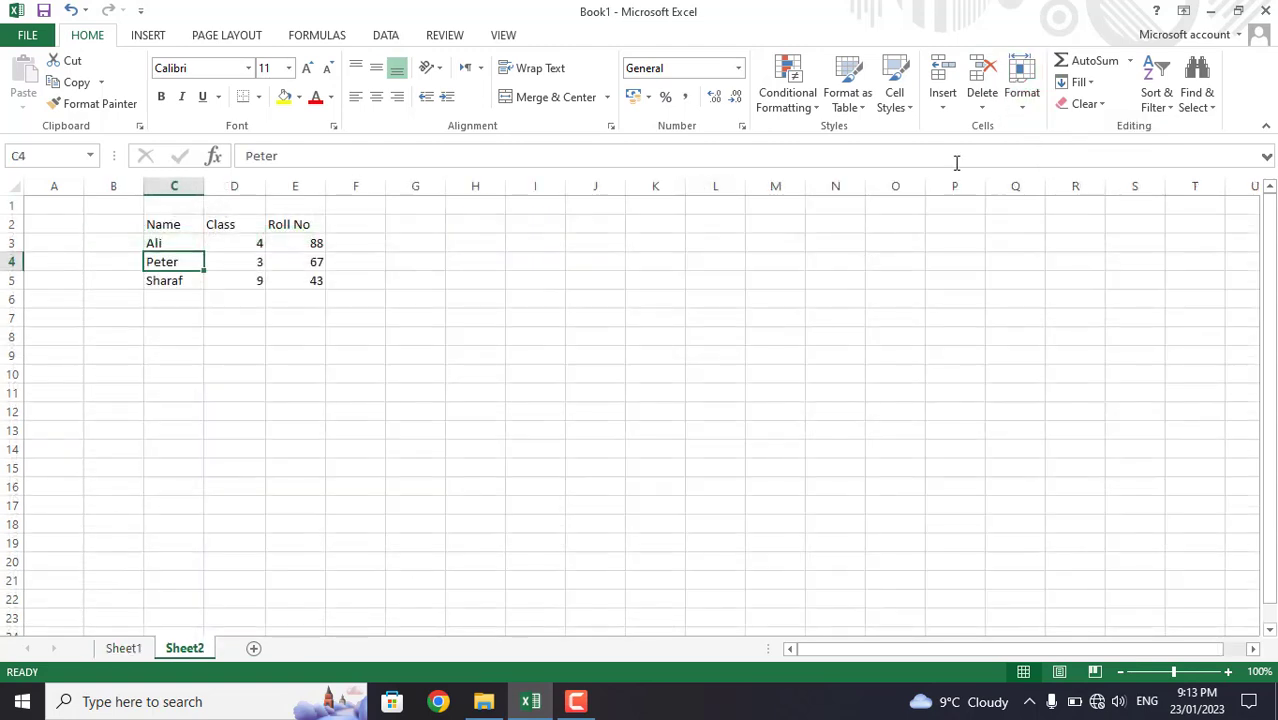
click(1024, 108)
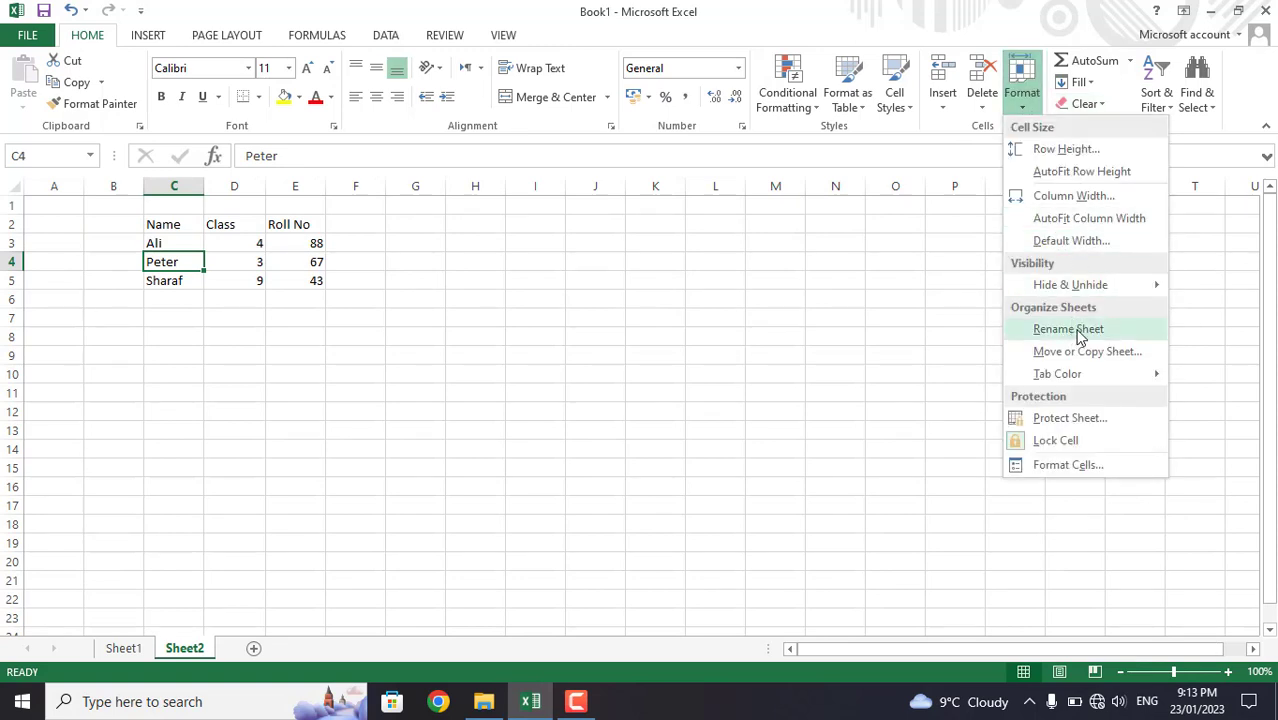
click(1068, 329)
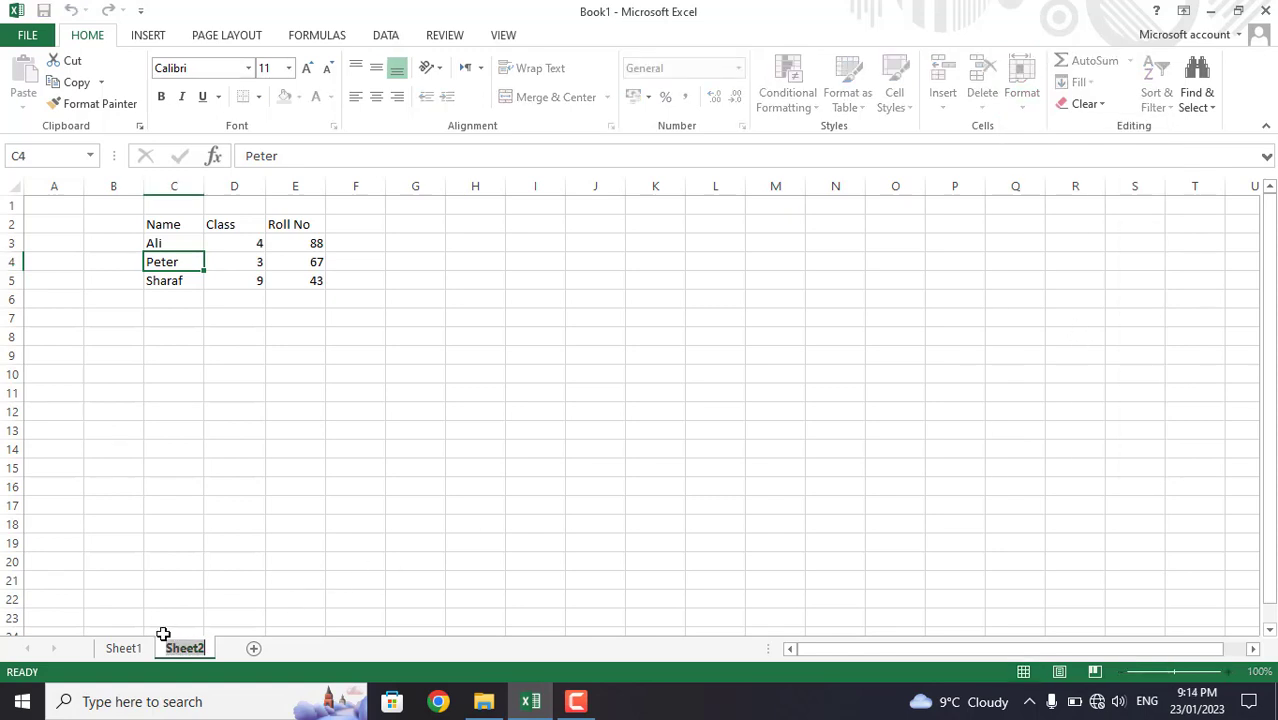
text(C)
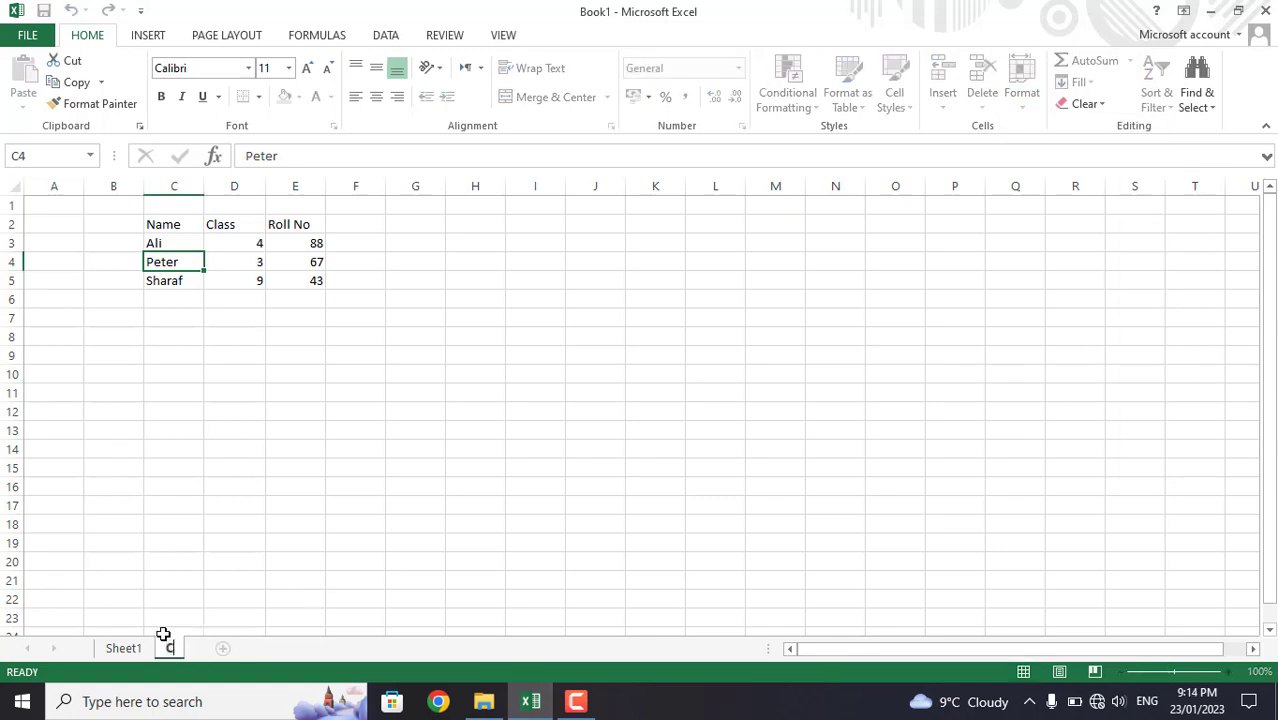
text(lass)
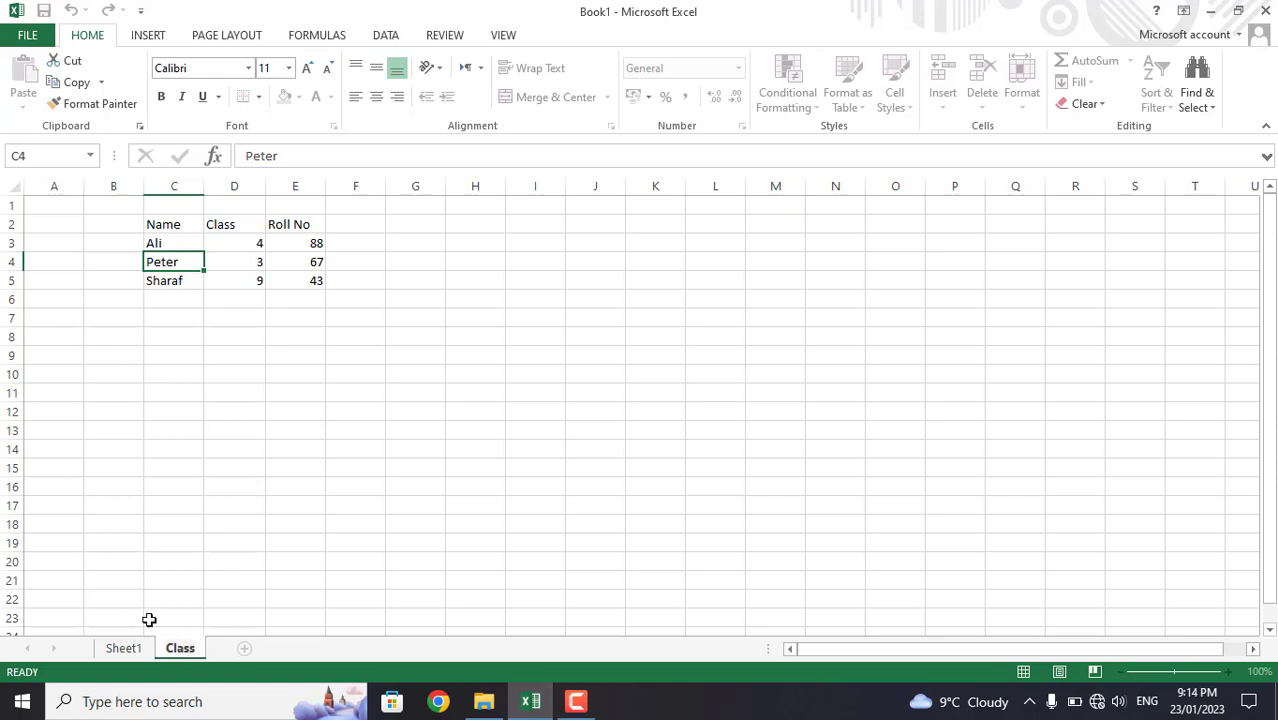
click(352, 397)
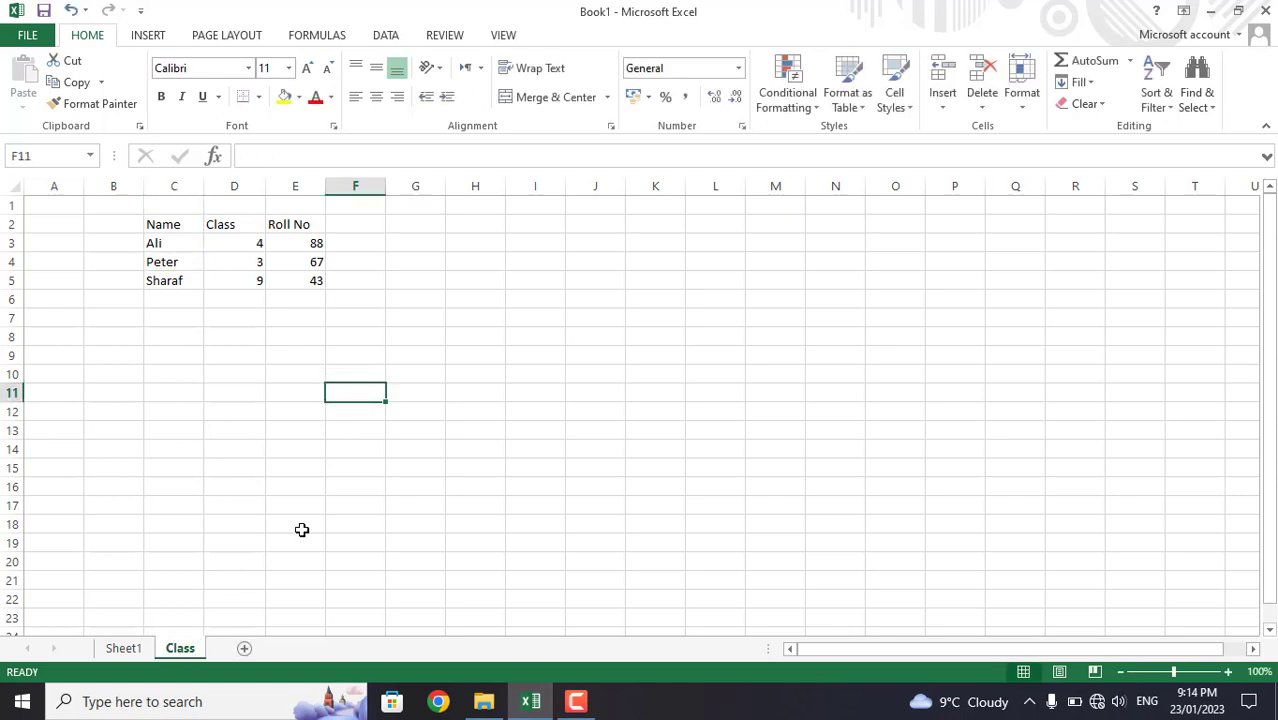
double_click(180, 650)
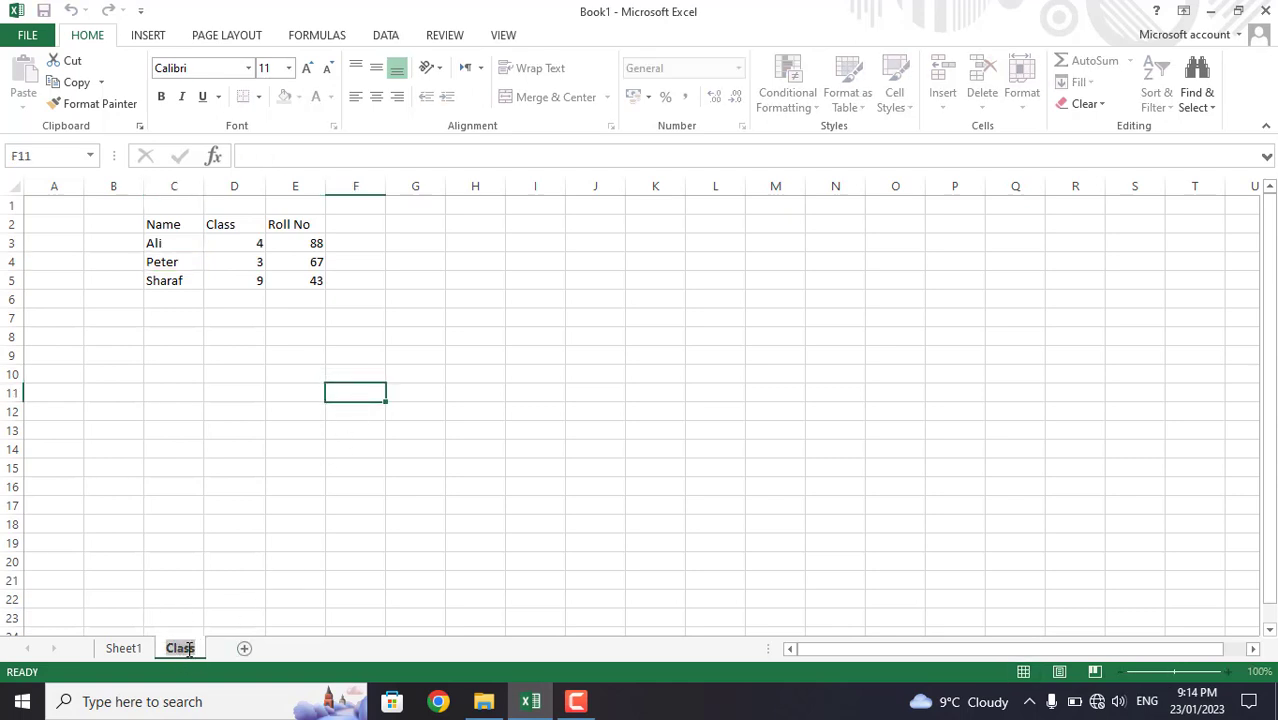
click(344, 316)
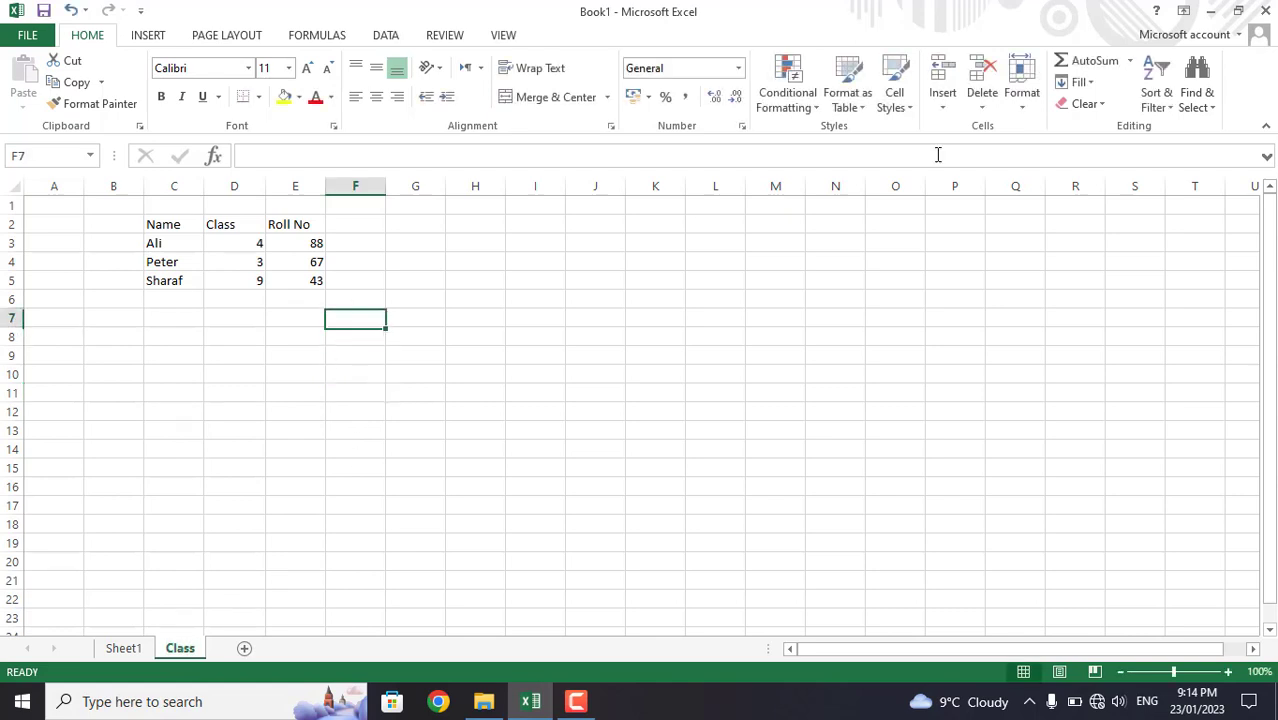
Step: Examine the Move or Copy options for the Class sheet, including the (new book) and Book1.xlsx destinations and Create a copy, without applying them
click(1024, 105)
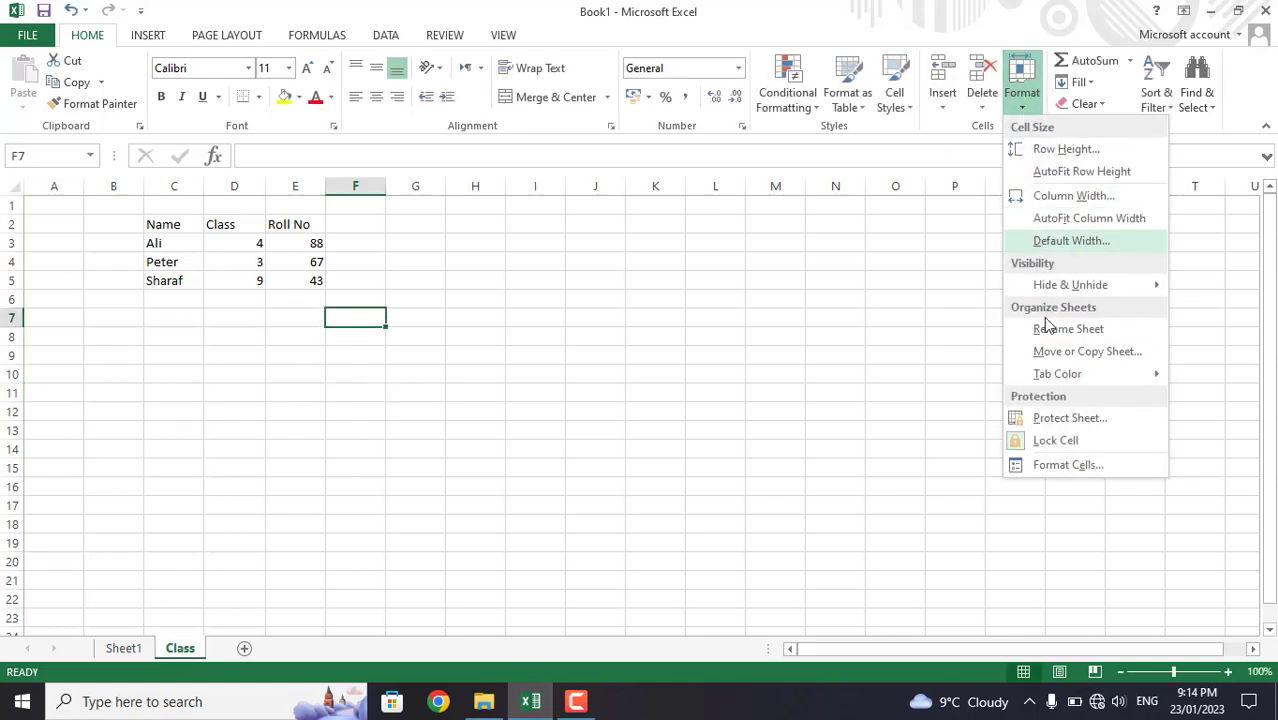
click(1085, 355)
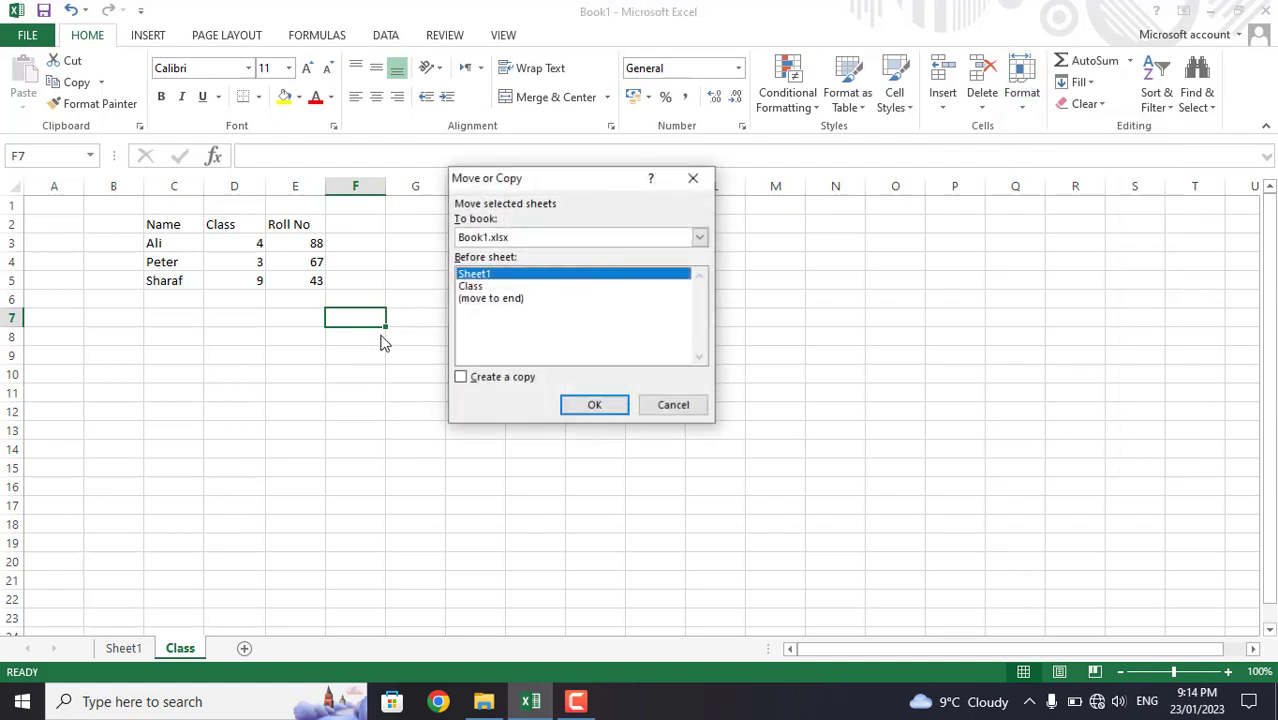
click(482, 288)
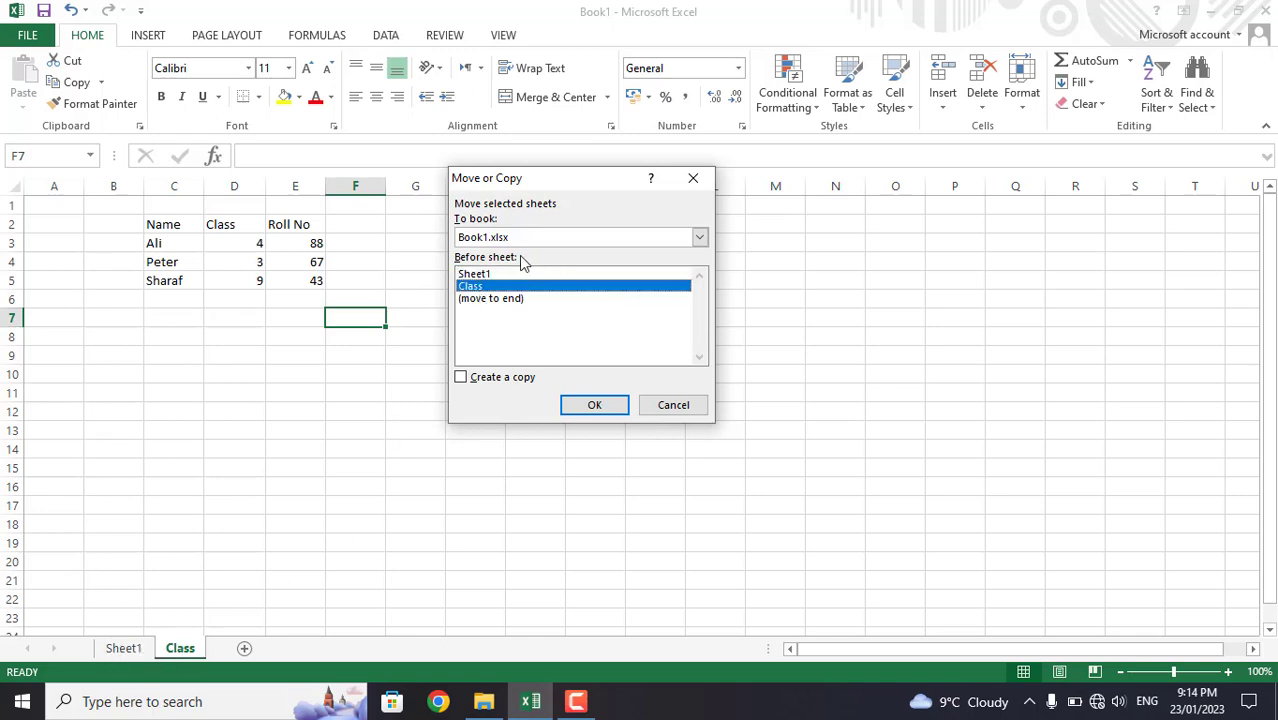
click(699, 240)
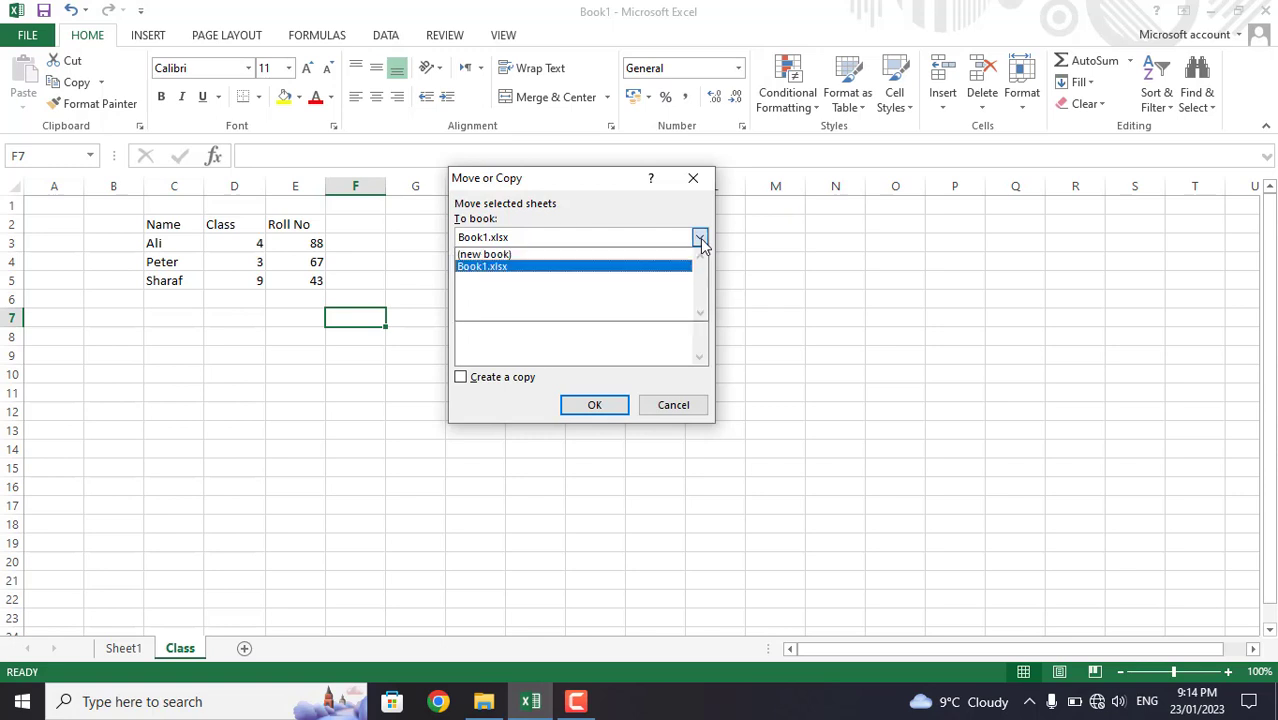
click(502, 268)
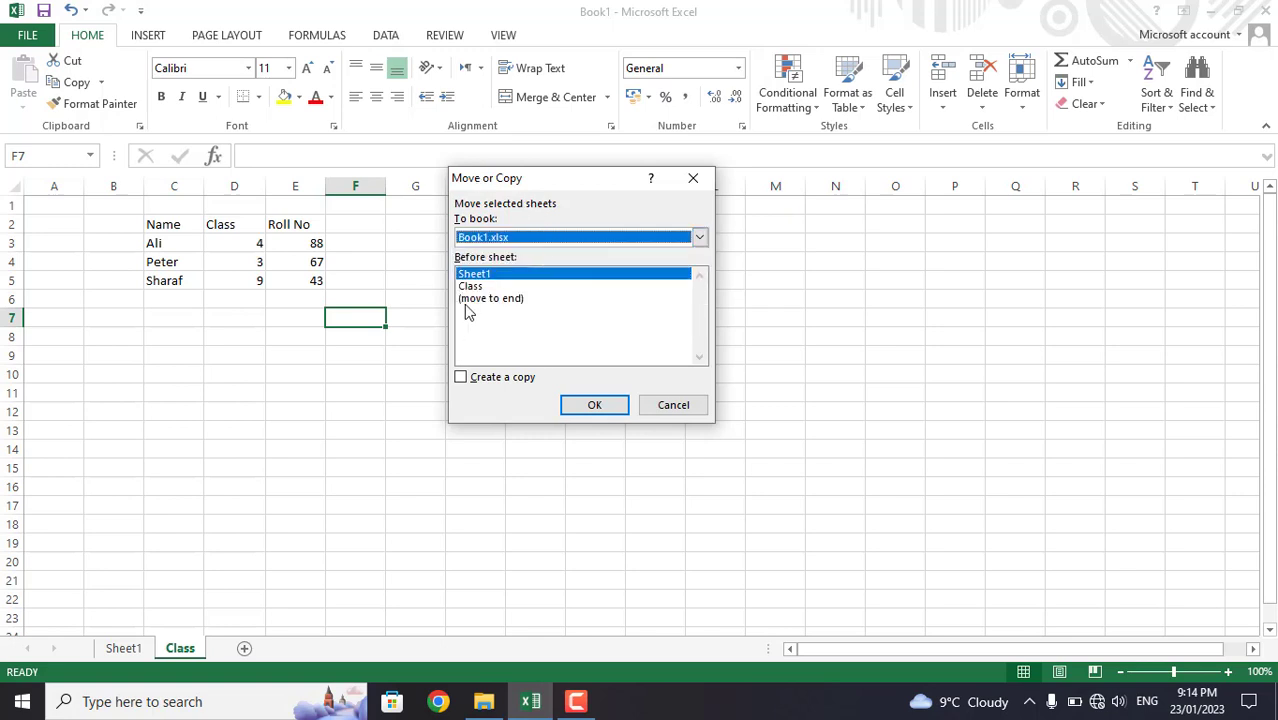
click(699, 238)
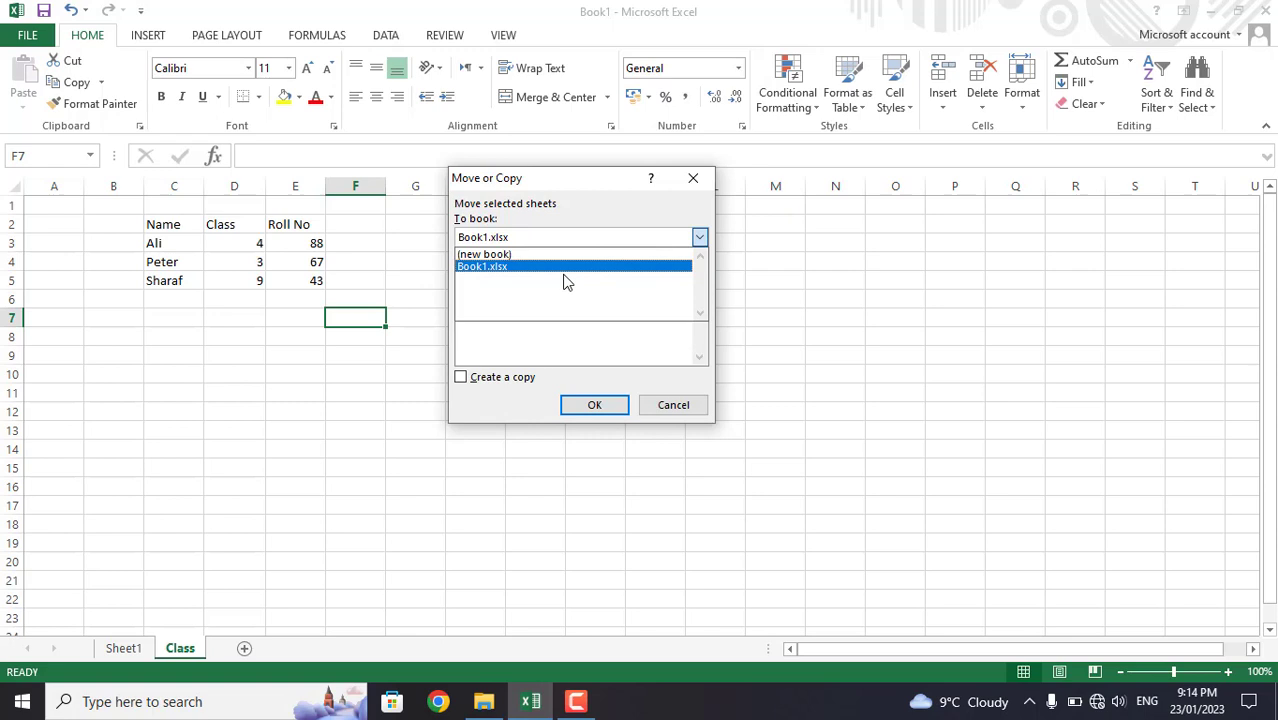
click(493, 256)
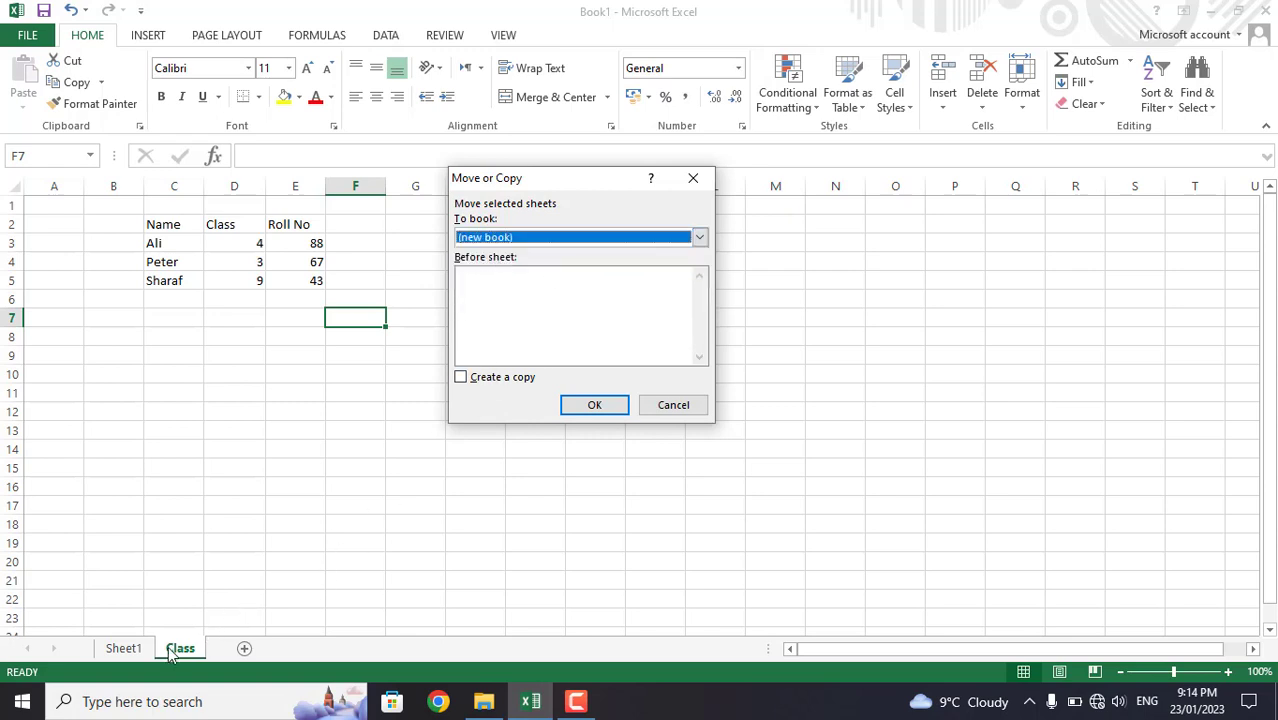
click(462, 378)
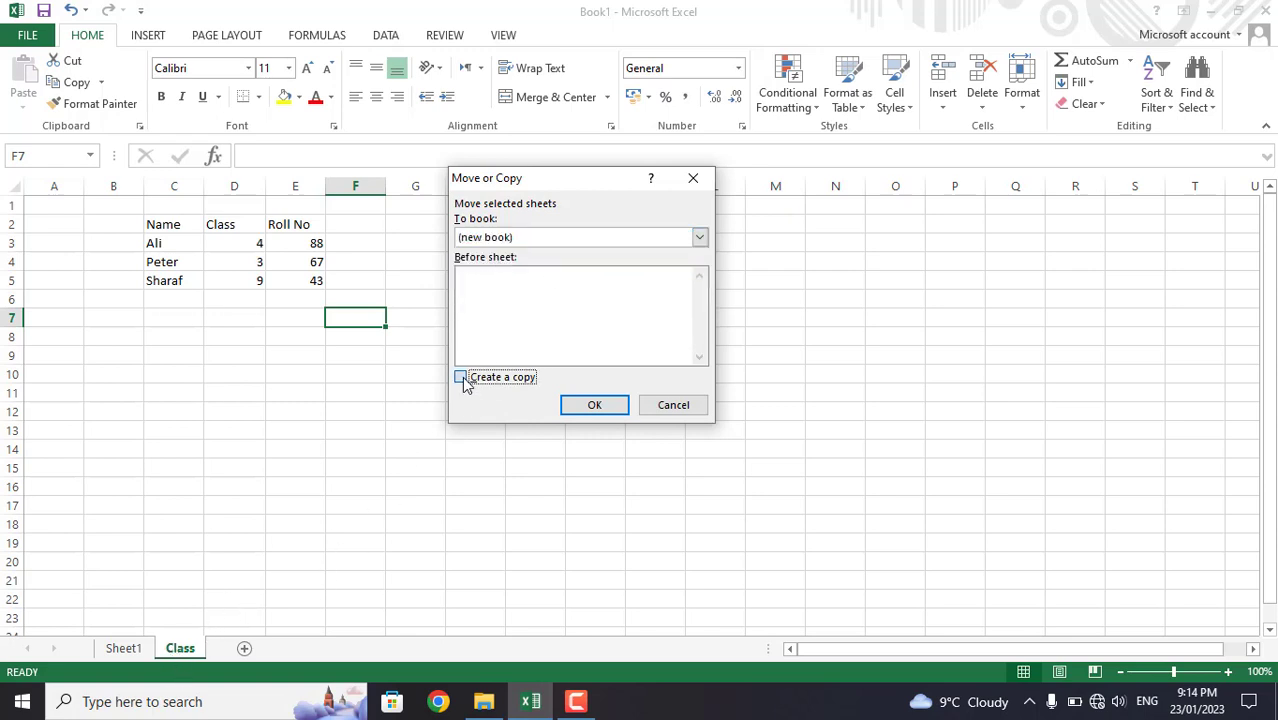
click(462, 378)
click(697, 183)
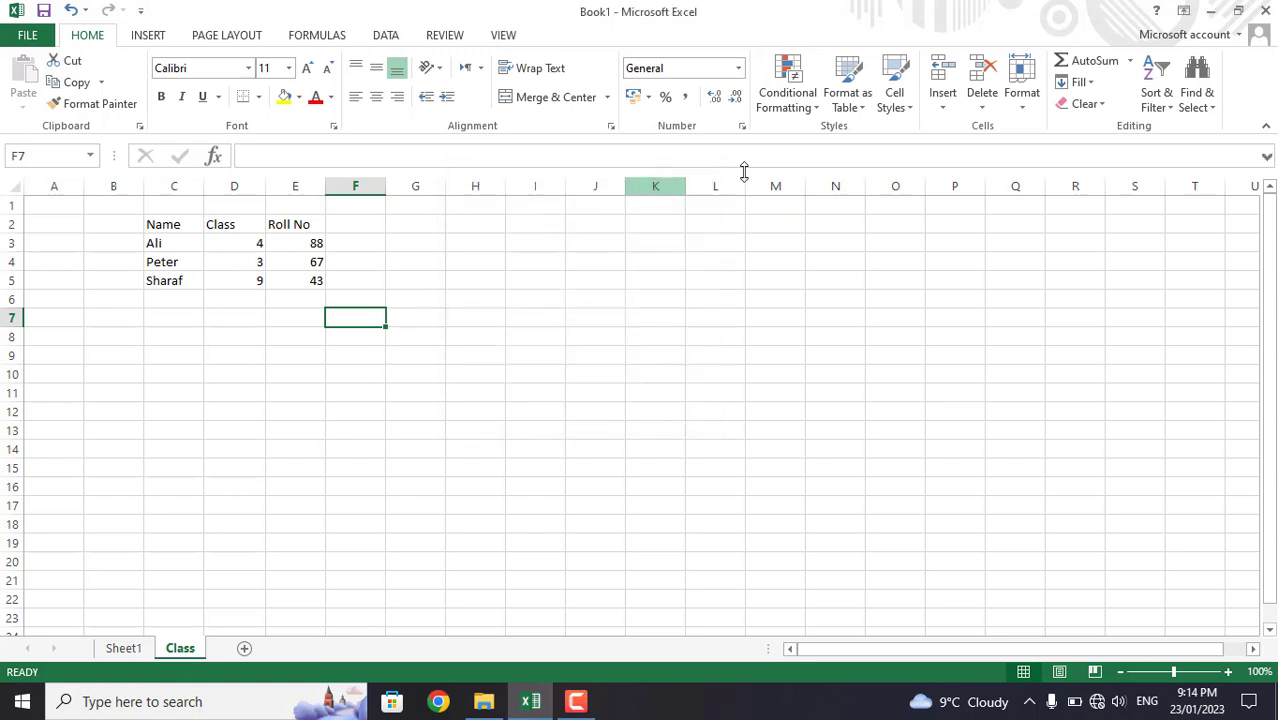
Step: Review the Protect Sheet password and user permission options for the Class sheet, and close them without protecting it
click(1029, 116)
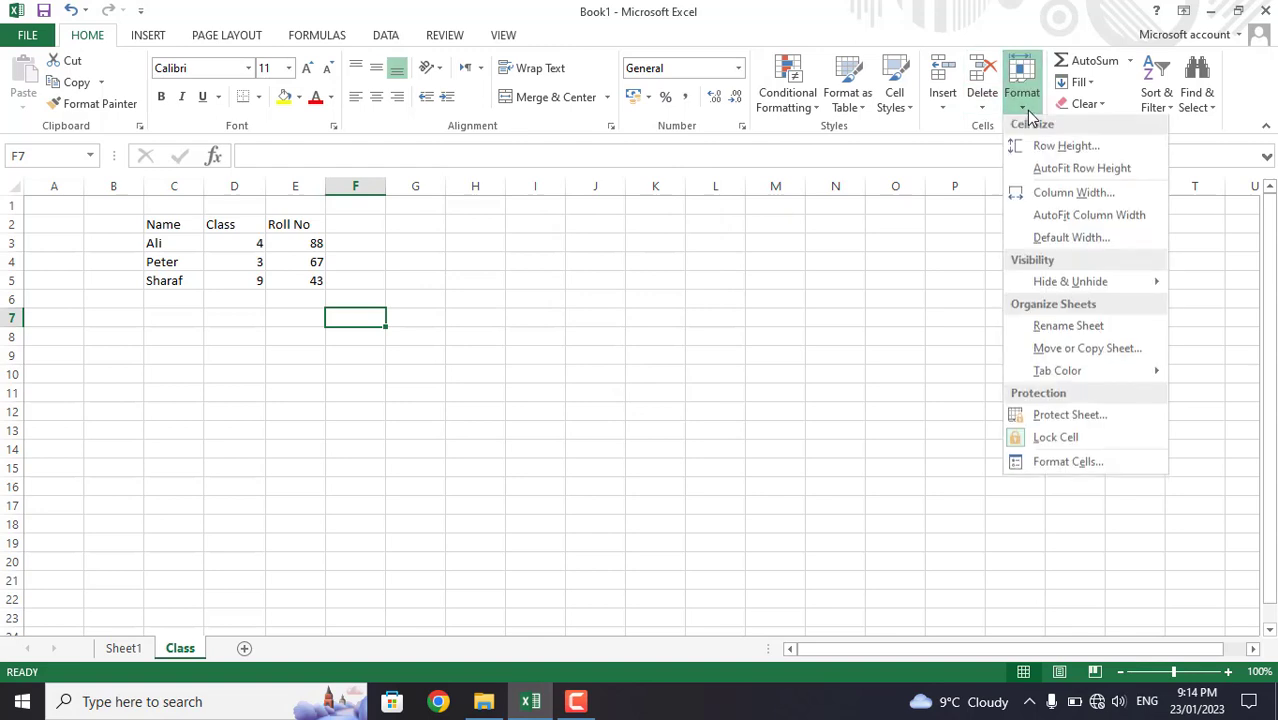
click(1098, 419)
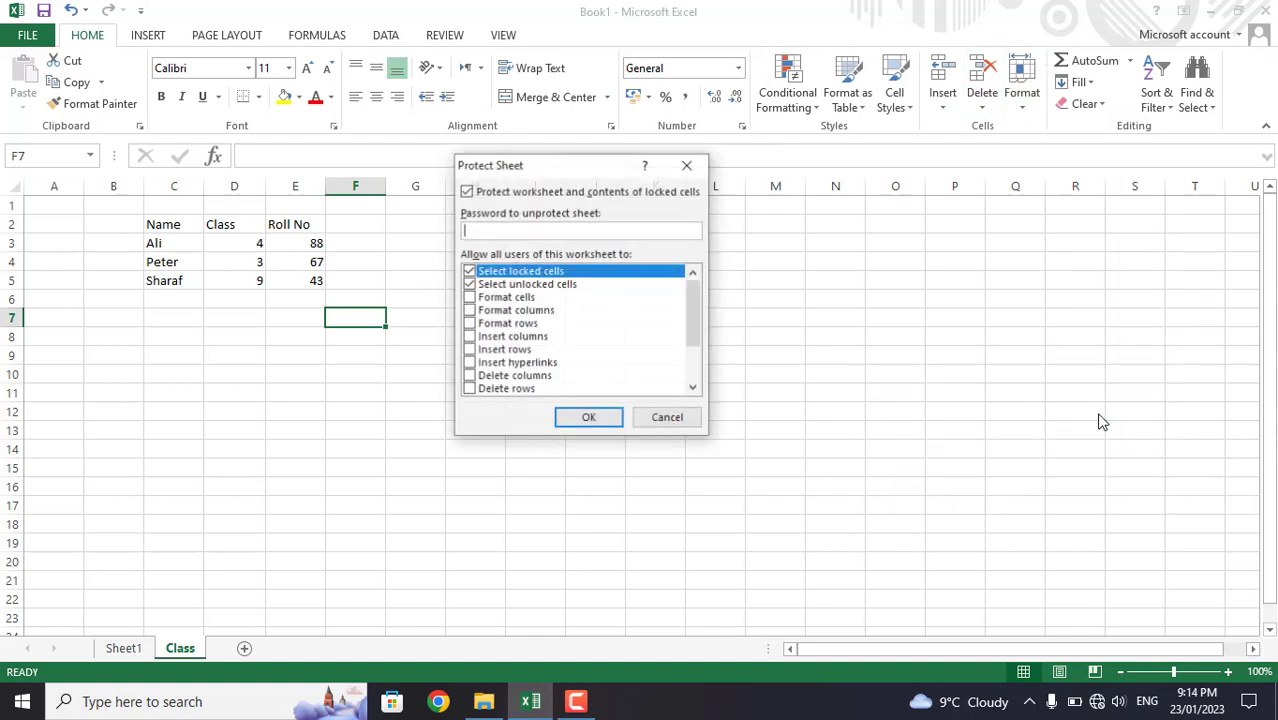
drag(540, 168, 837, 155)
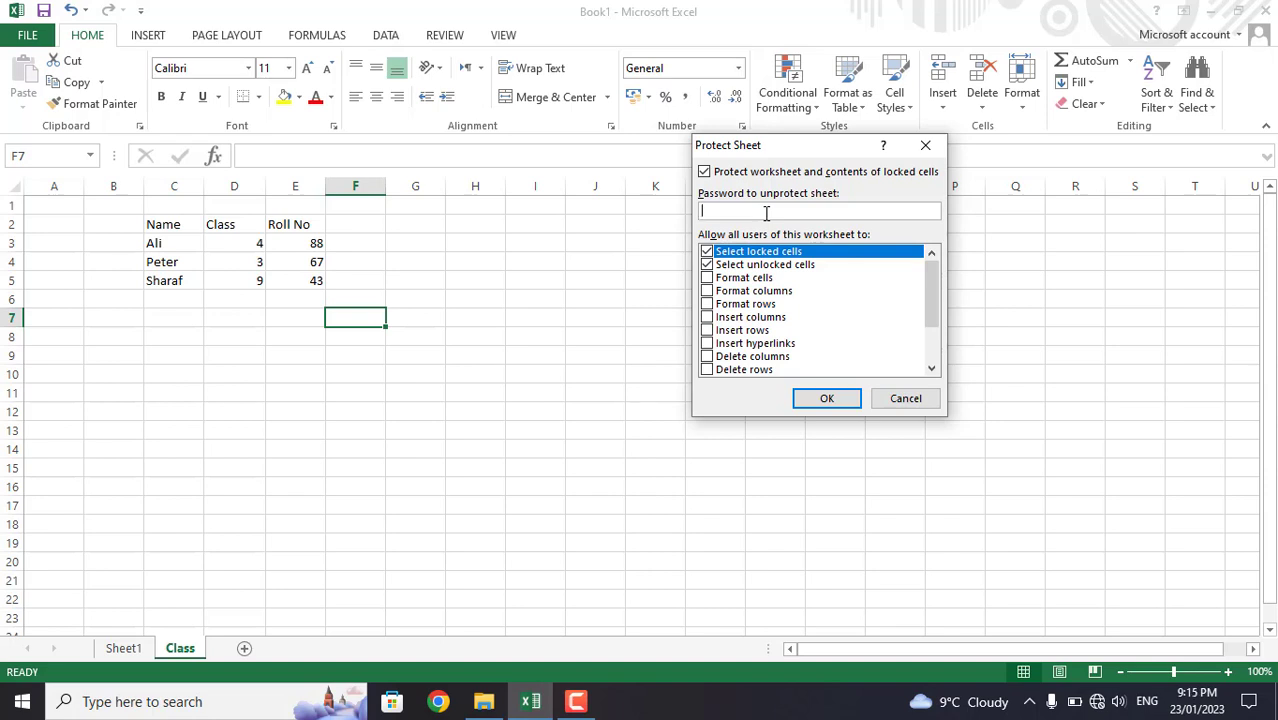
click(903, 397)
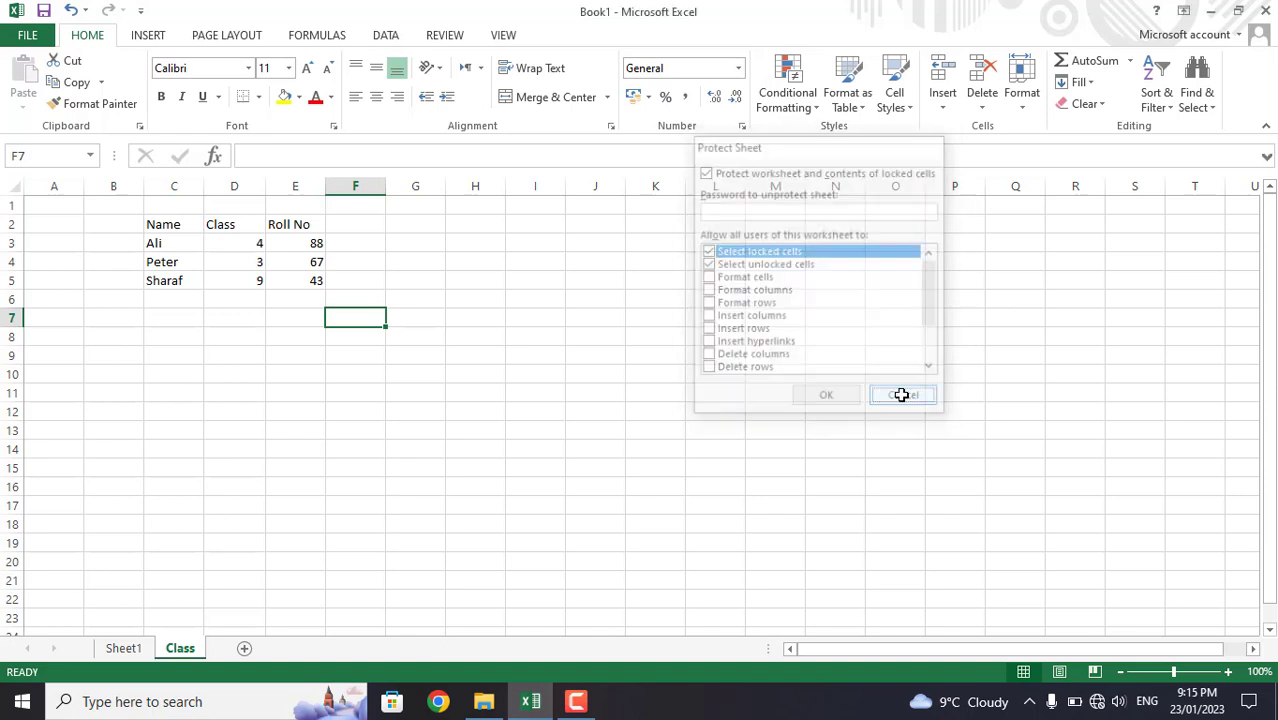